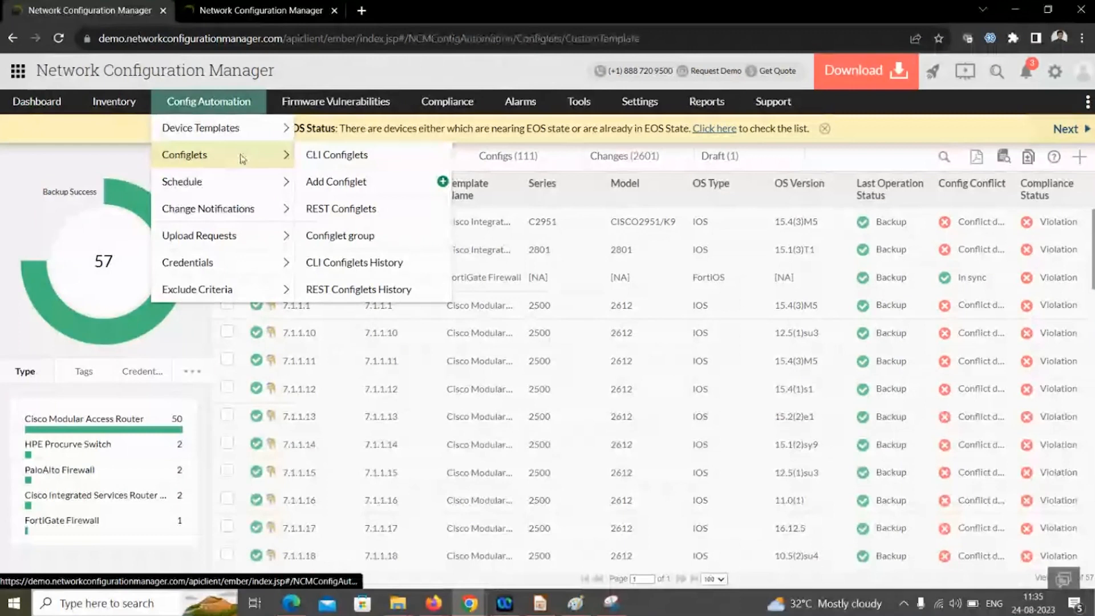
# - Open Configlets, glance at the REST Configlets list, then return to CLI Configlets
pyautogui.click(243, 159)
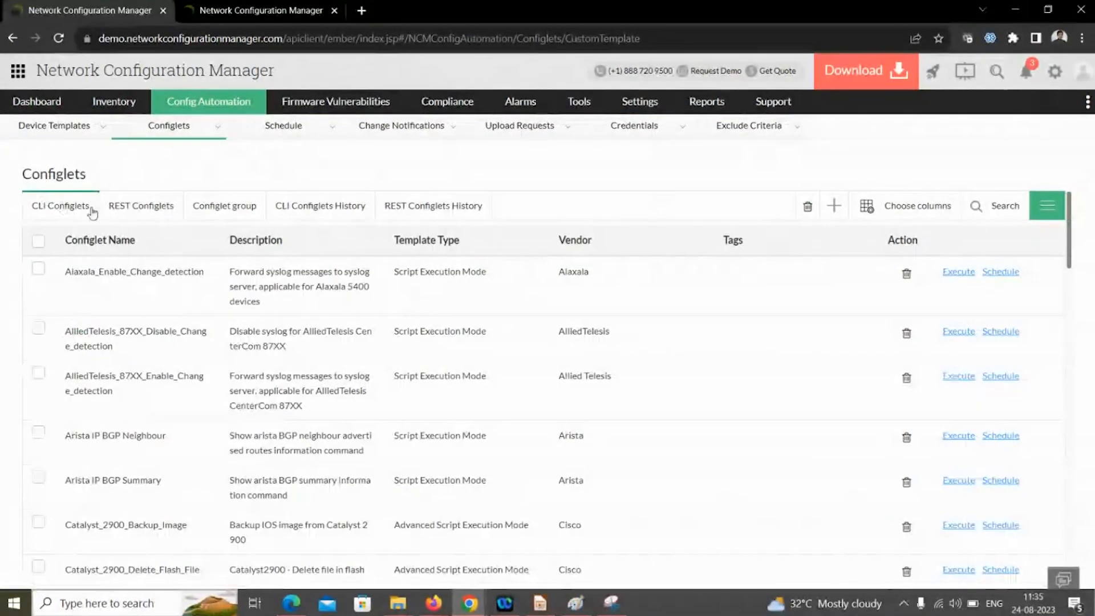
pyautogui.click(138, 207)
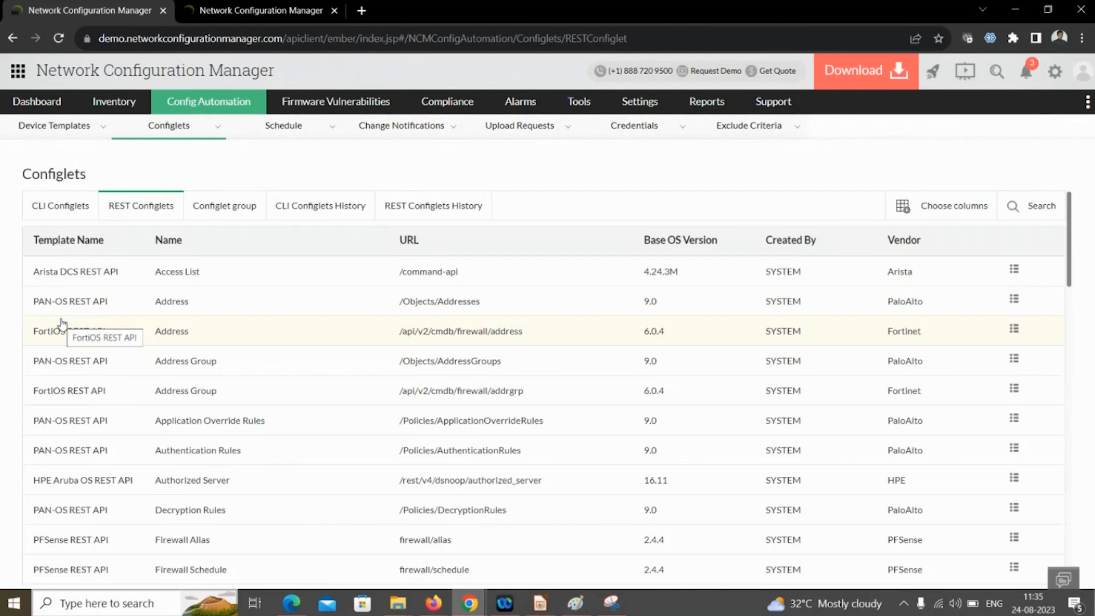
pyautogui.click(62, 209)
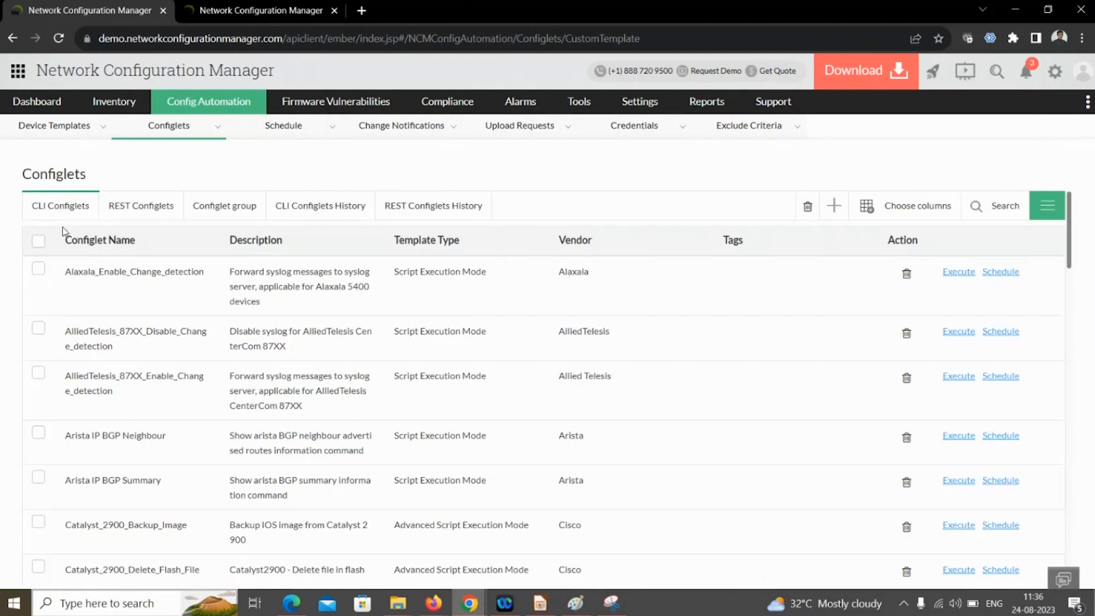
pyautogui.click(833, 209)
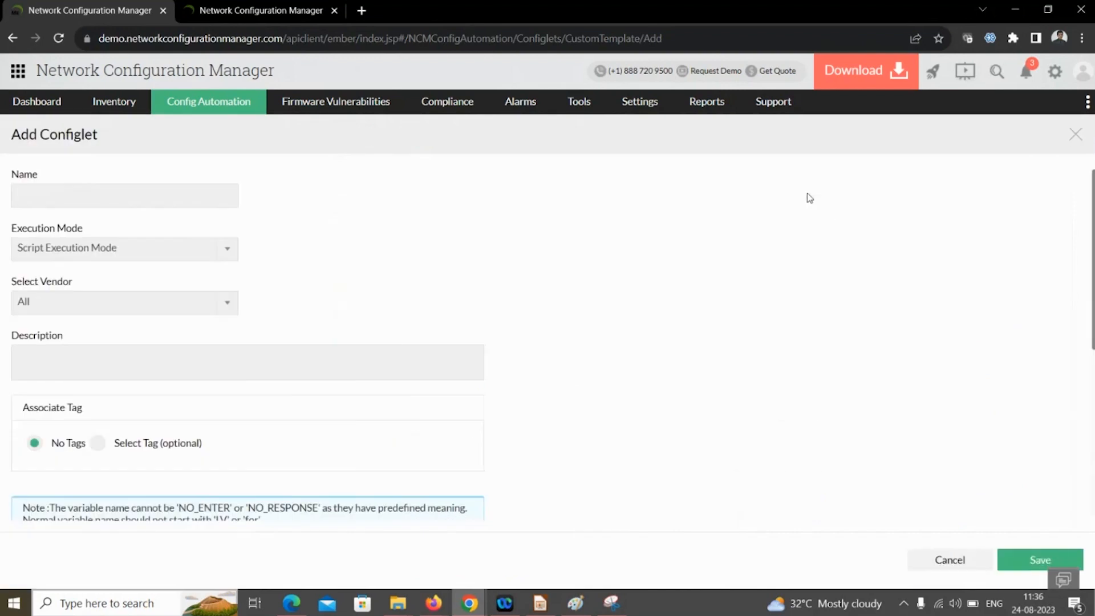
pyautogui.click(89, 199)
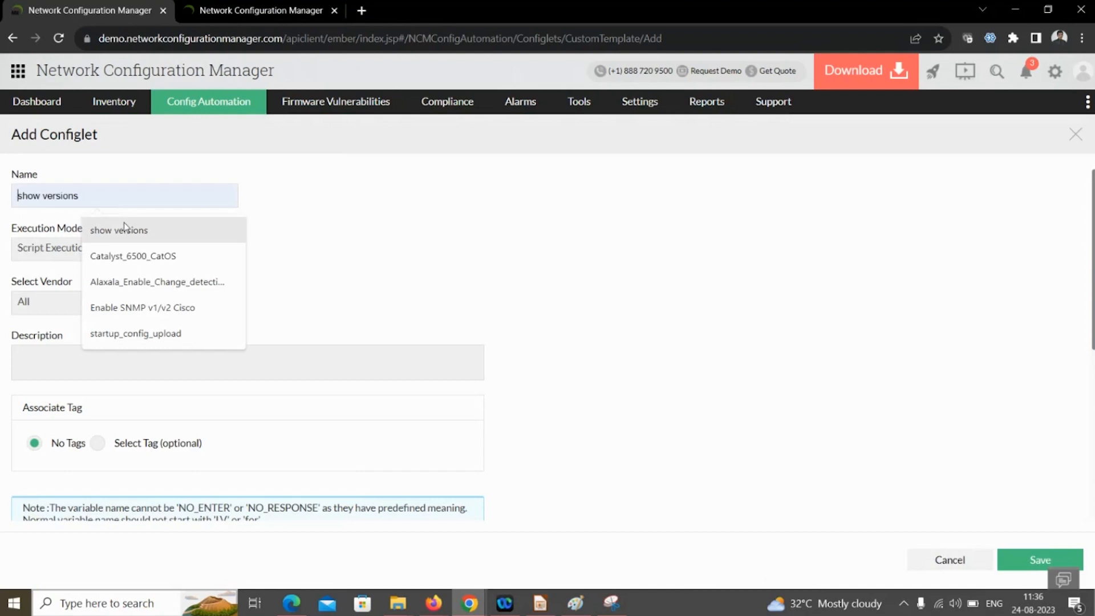
pyautogui.click(124, 225)
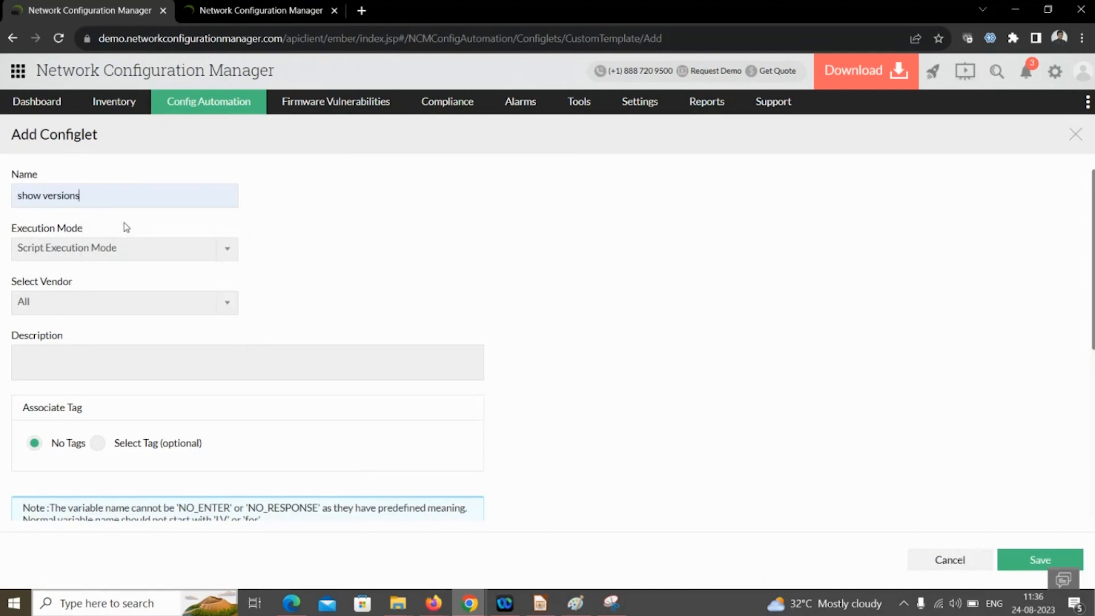
pyautogui.click(129, 251)
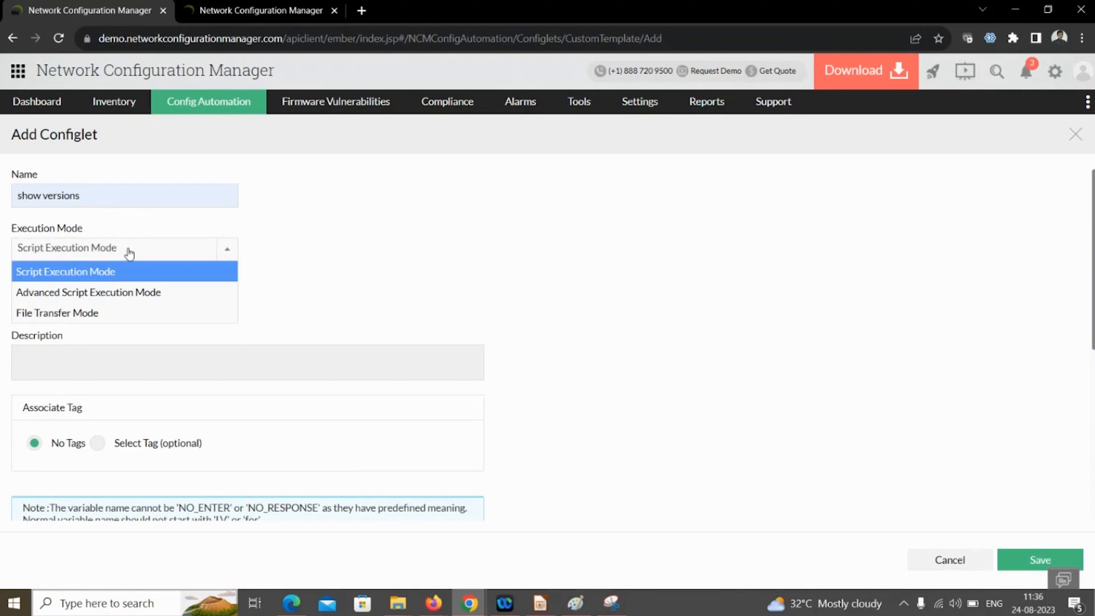
pyautogui.click(101, 283)
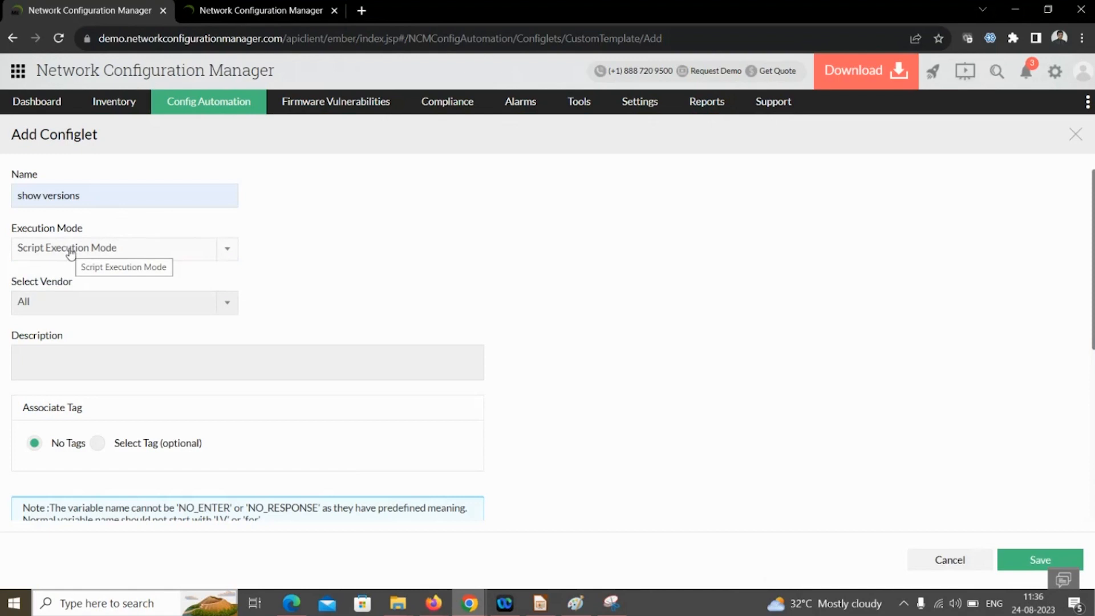
pyautogui.click(57, 301)
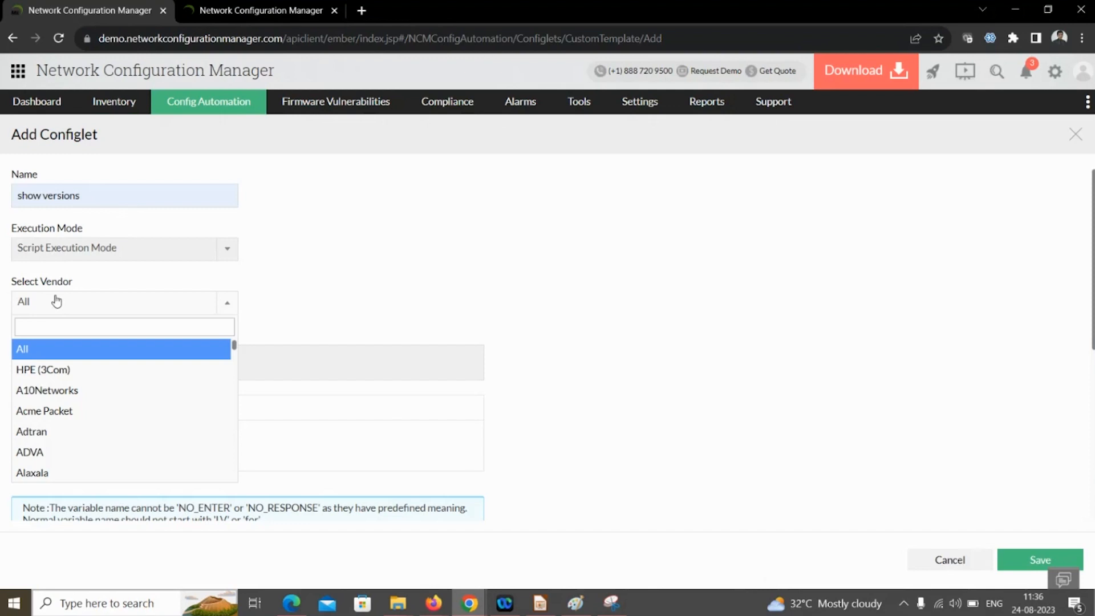
pyautogui.click(51, 329)
pyautogui.write('cisc')
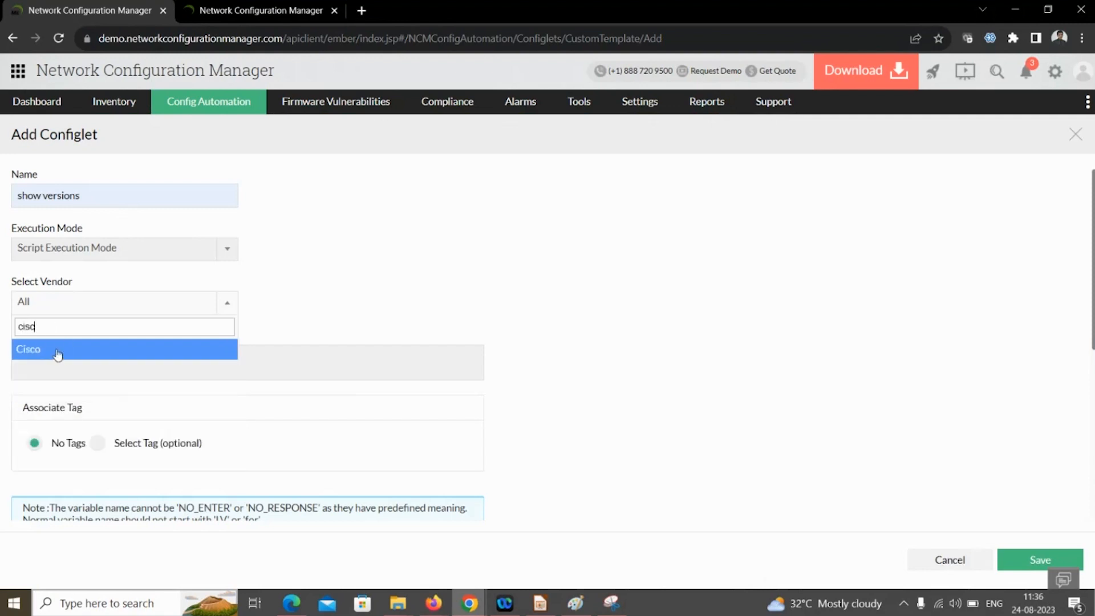
pyautogui.click(58, 354)
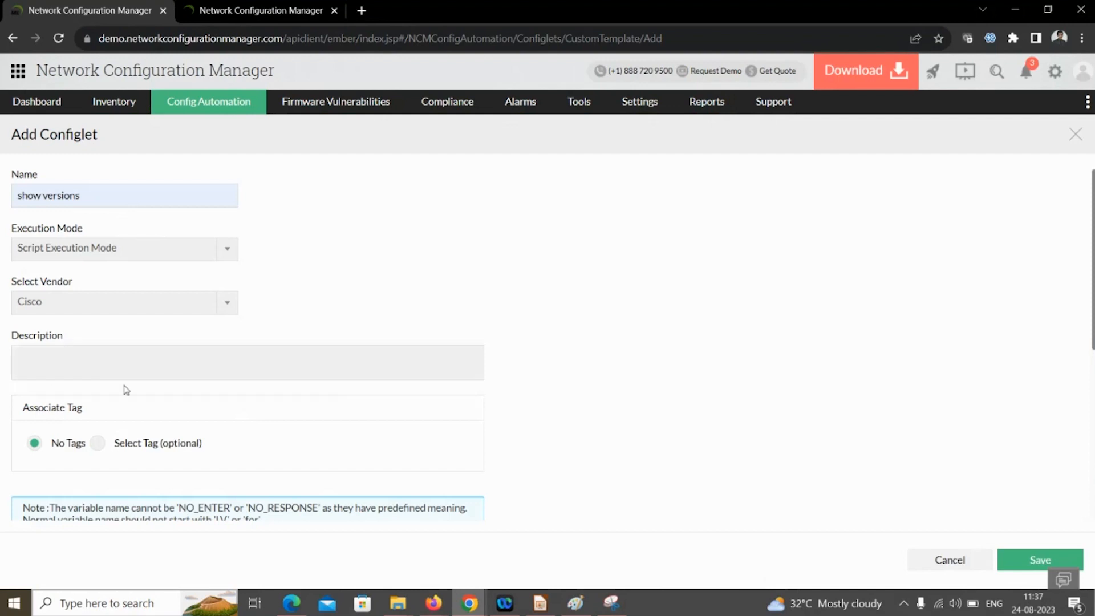
pyautogui.scroll(-4, 126, 390)
pyautogui.click(87, 408)
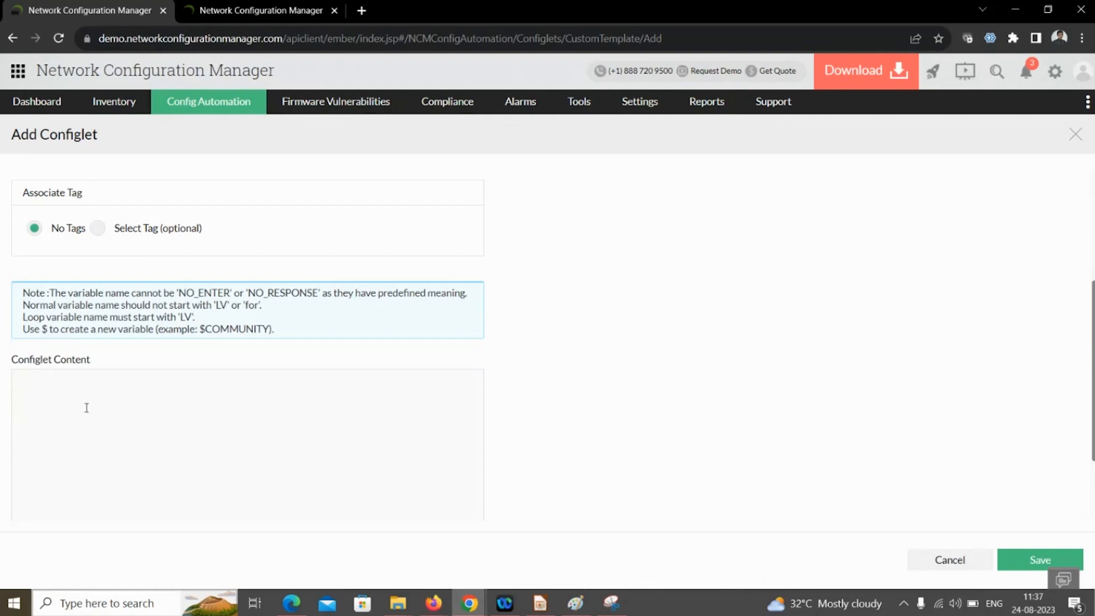
pyautogui.click(964, 563)
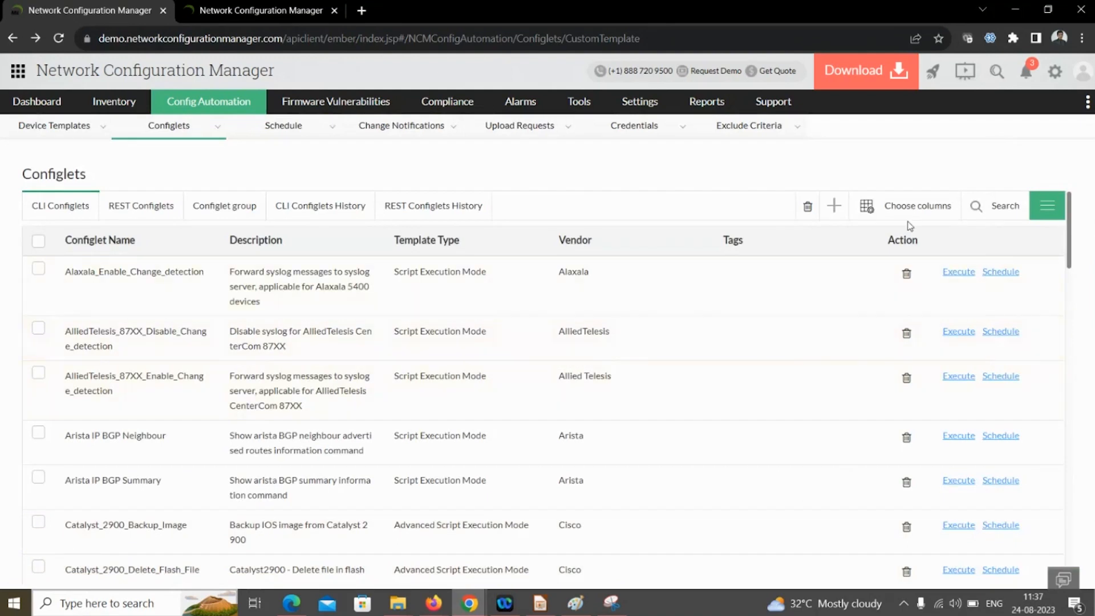
# - Filter configlet names by 'enab' and open Enable SNMP v1/v2 Cisco in Modify Configlet
pyautogui.click(975, 208)
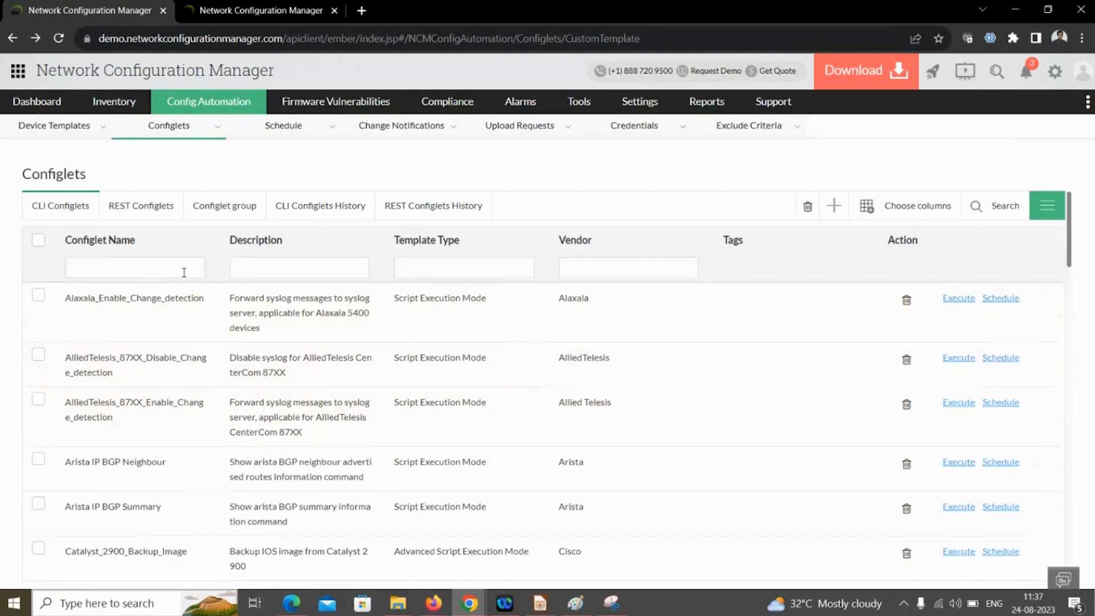
pyautogui.click(121, 269)
pyautogui.write('enab')
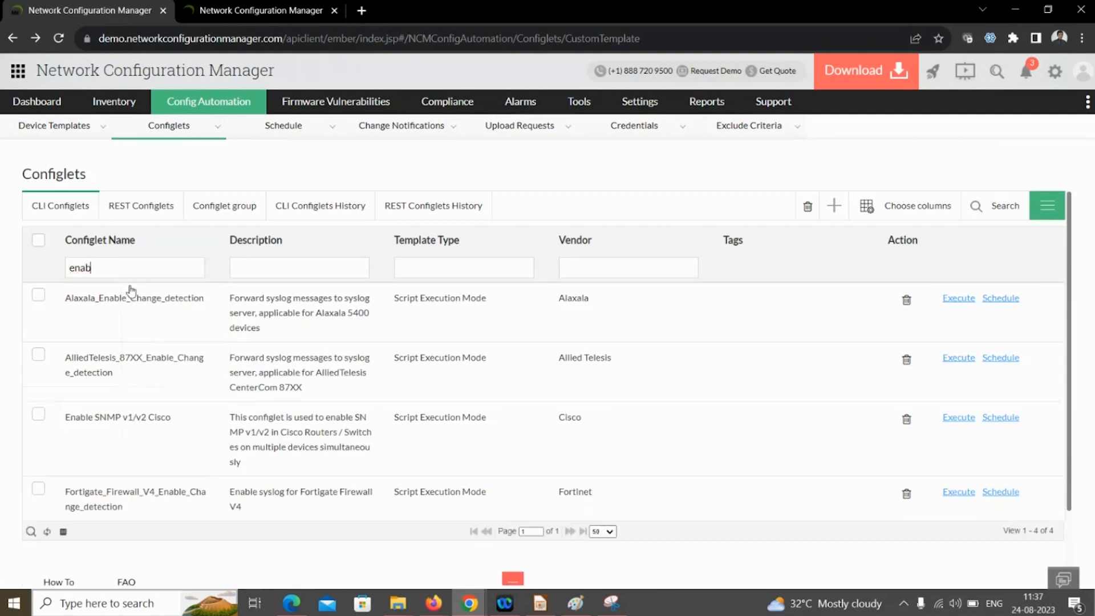
pyautogui.click(39, 415)
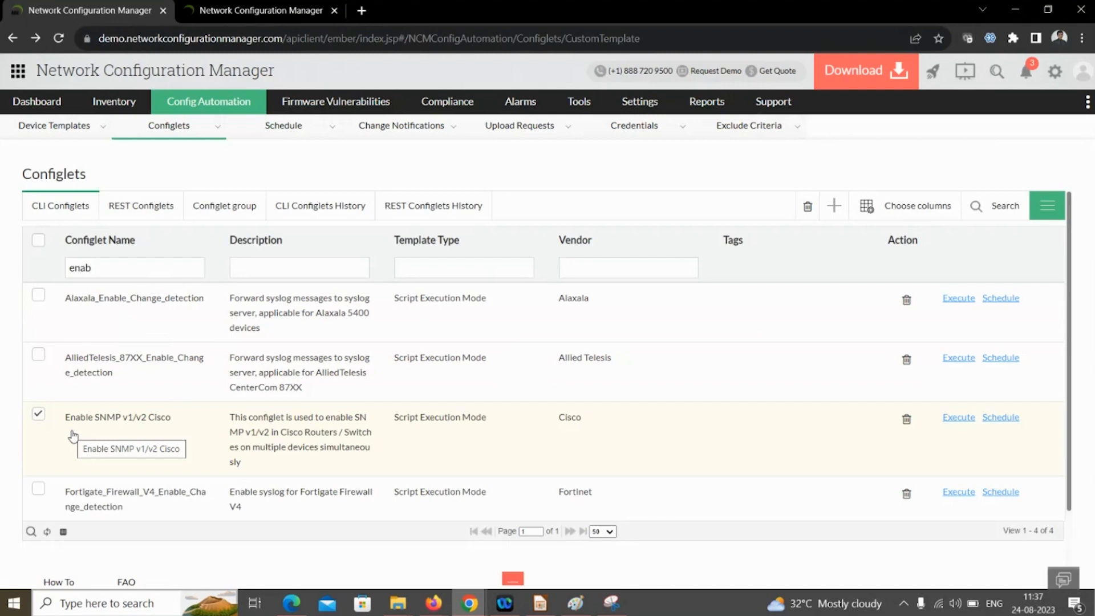
pyautogui.click(73, 437)
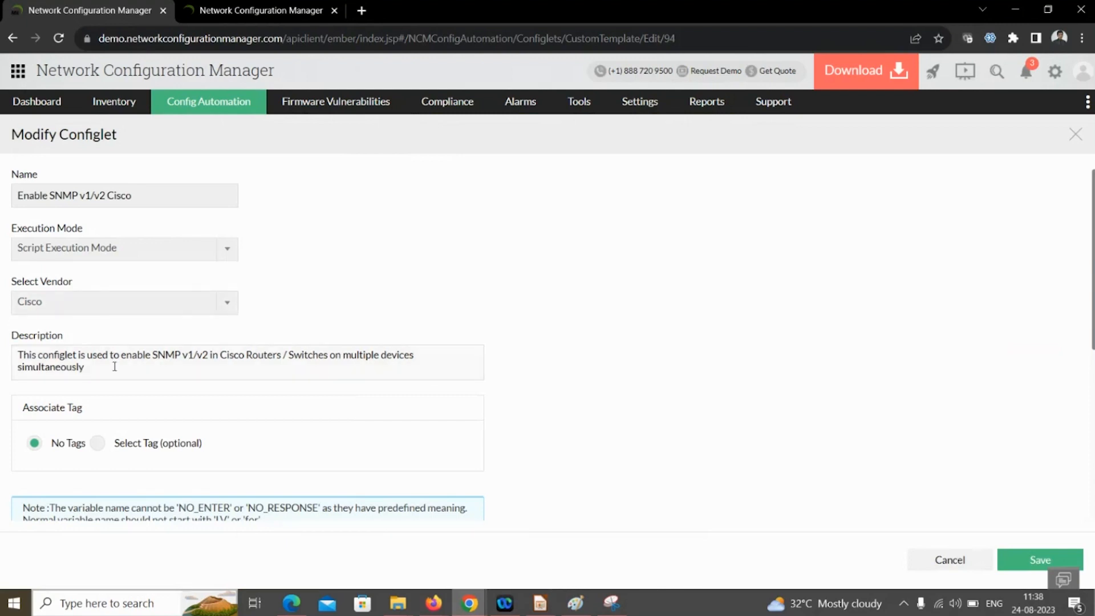
# - Scroll down to review the Configlet Content commands, then close the form without saving
pyautogui.scroll(-5, 114, 367)
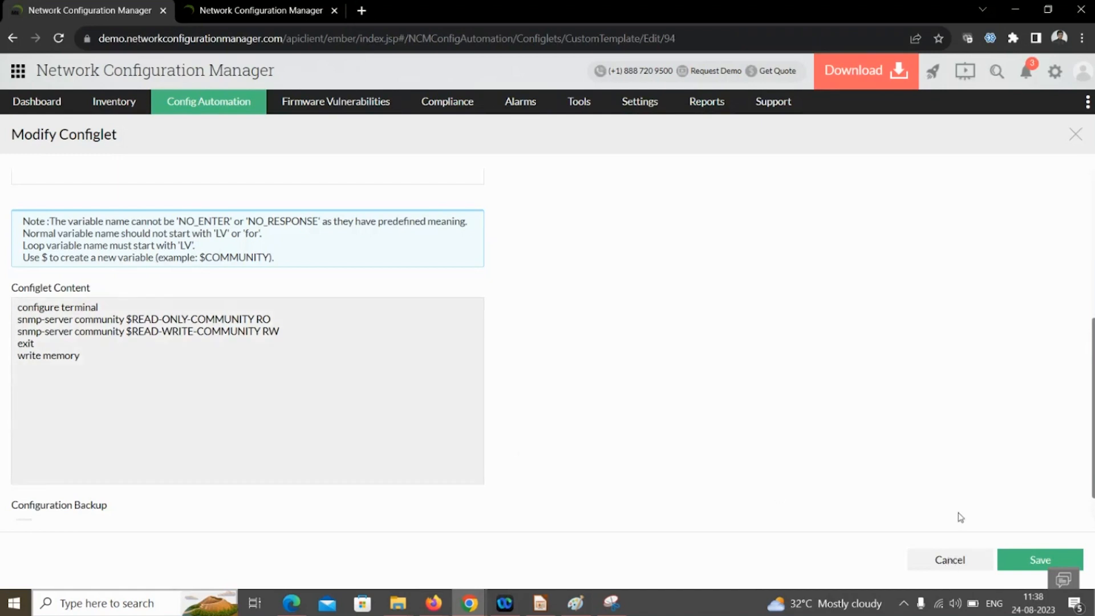
pyautogui.click(950, 560)
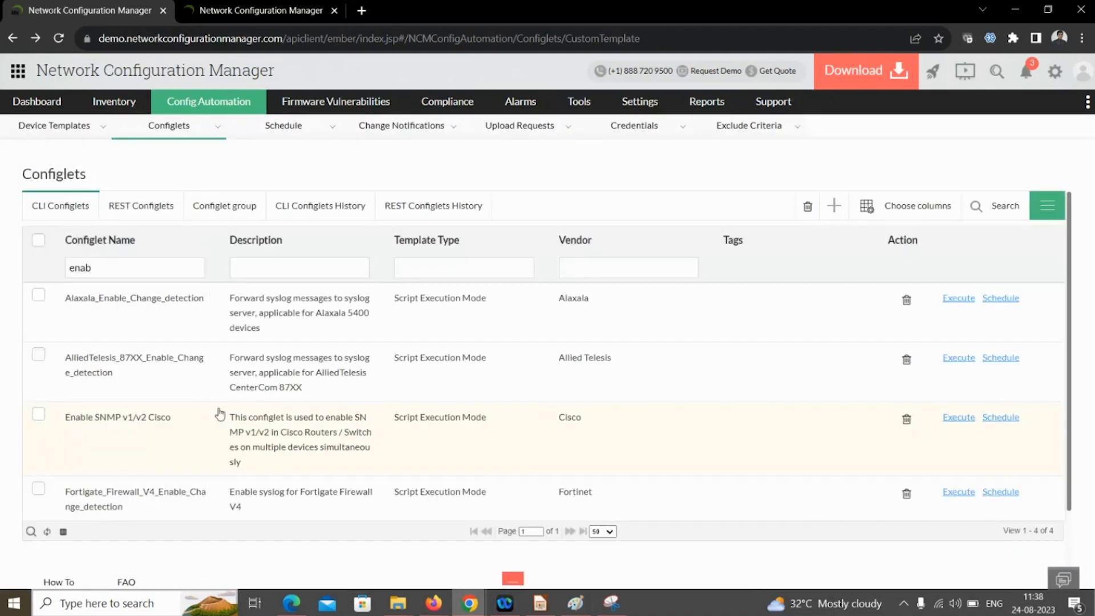
# - Open Execute for Enable SNMP v1/v2 Cisco using 'A different value for each device'
pyautogui.click(44, 420)
pyautogui.click(959, 420)
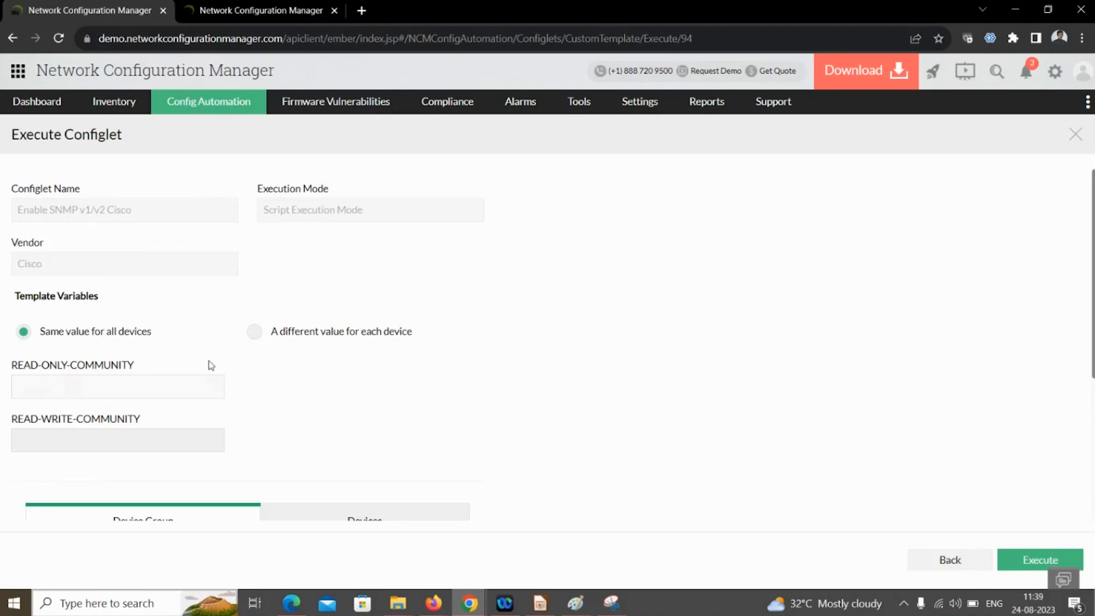
pyautogui.click(256, 334)
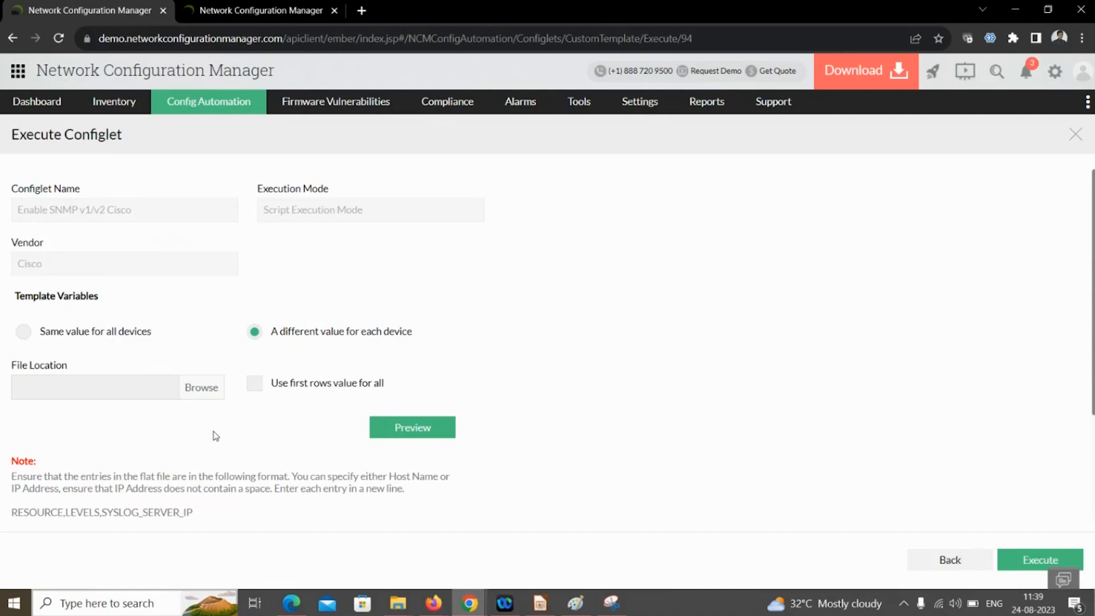
# - Review the flat-file format example in the Execute Configlet form, then go Back to the list
pyautogui.scroll(-1, 205, 448)
pyautogui.moveTo(194, 442); pyautogui.dragTo(60, 442)
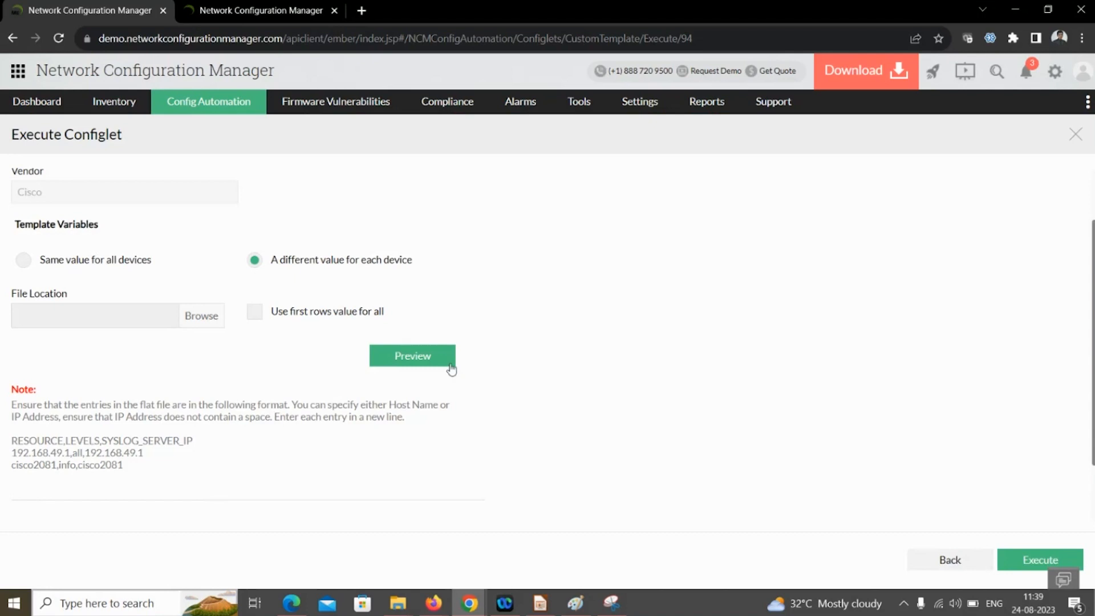
pyautogui.scroll(-2, 440, 372)
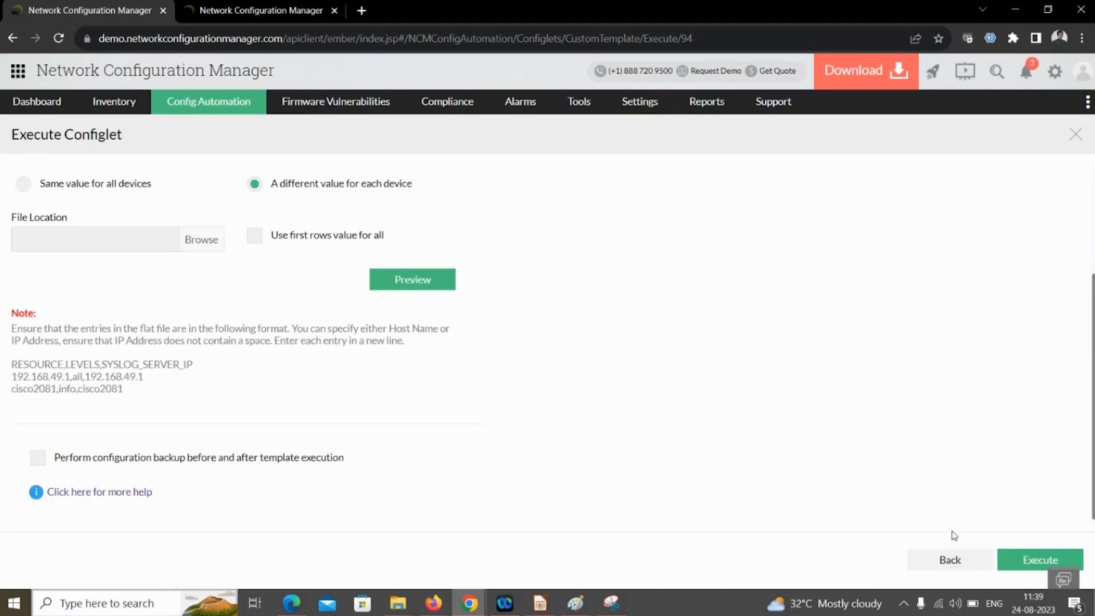
pyautogui.scroll(4, 925, 514)
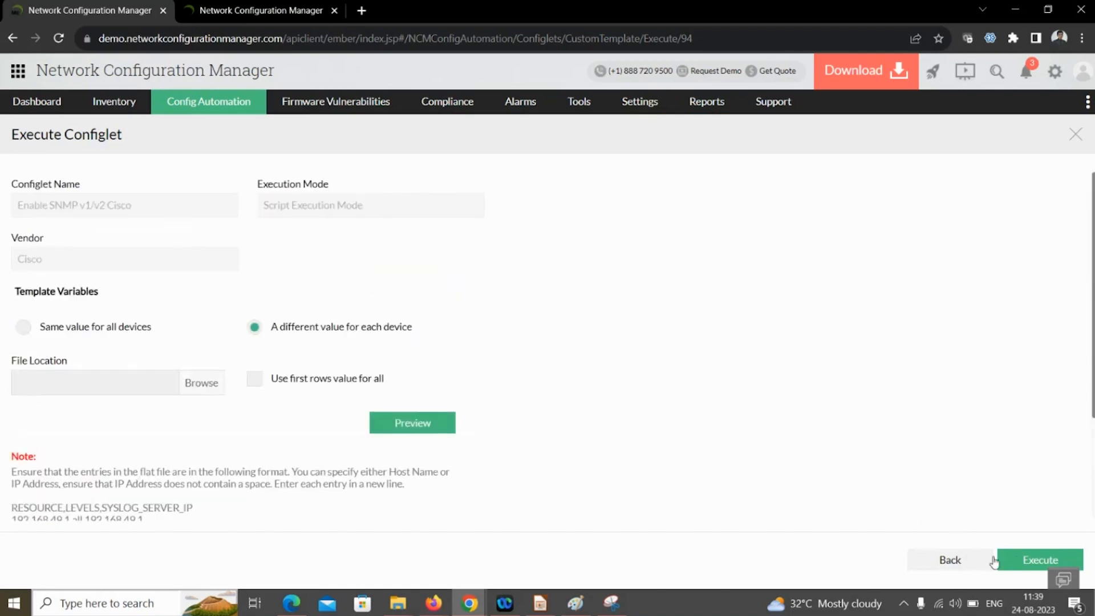
pyautogui.scroll(-4, 909, 477)
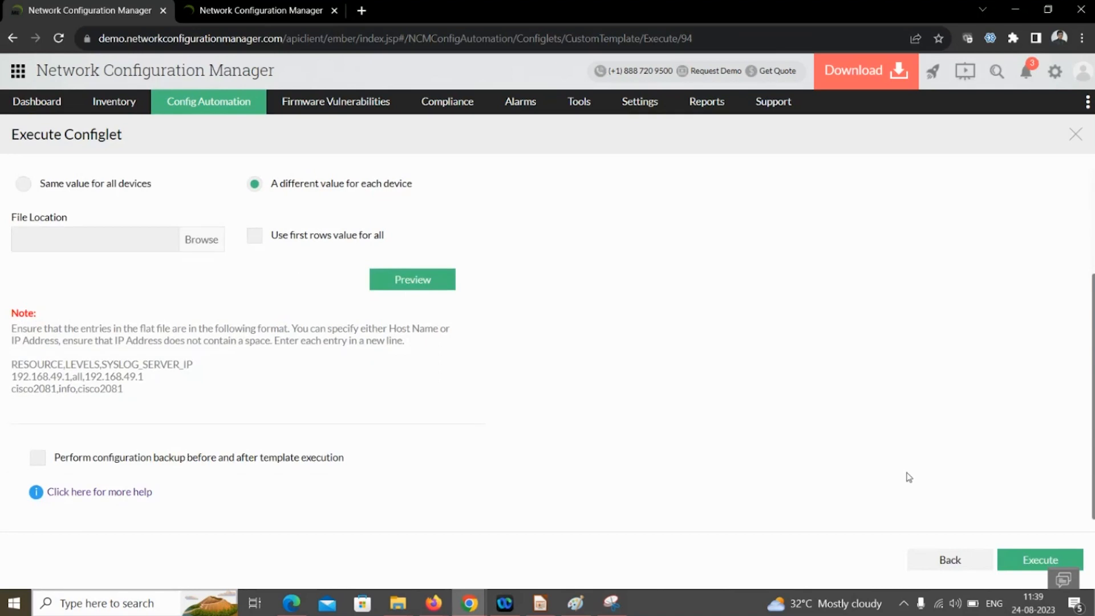
pyautogui.click(944, 561)
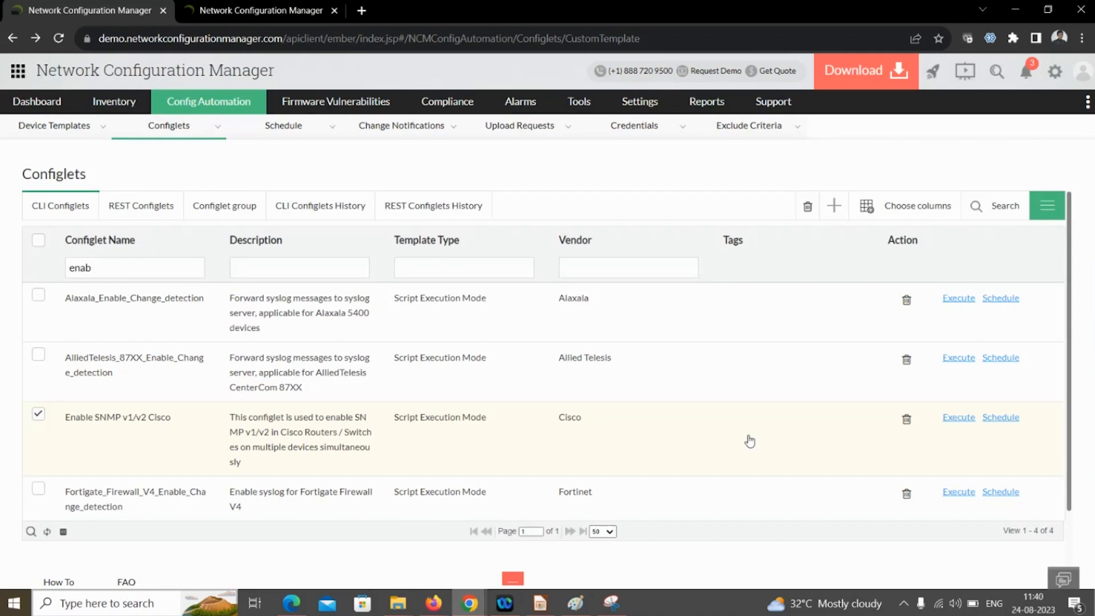
# - Start a schedule for the SNMP configlet with devices 7.1.1.6 and 7.1.1.3 selected
pyautogui.click(1001, 419)
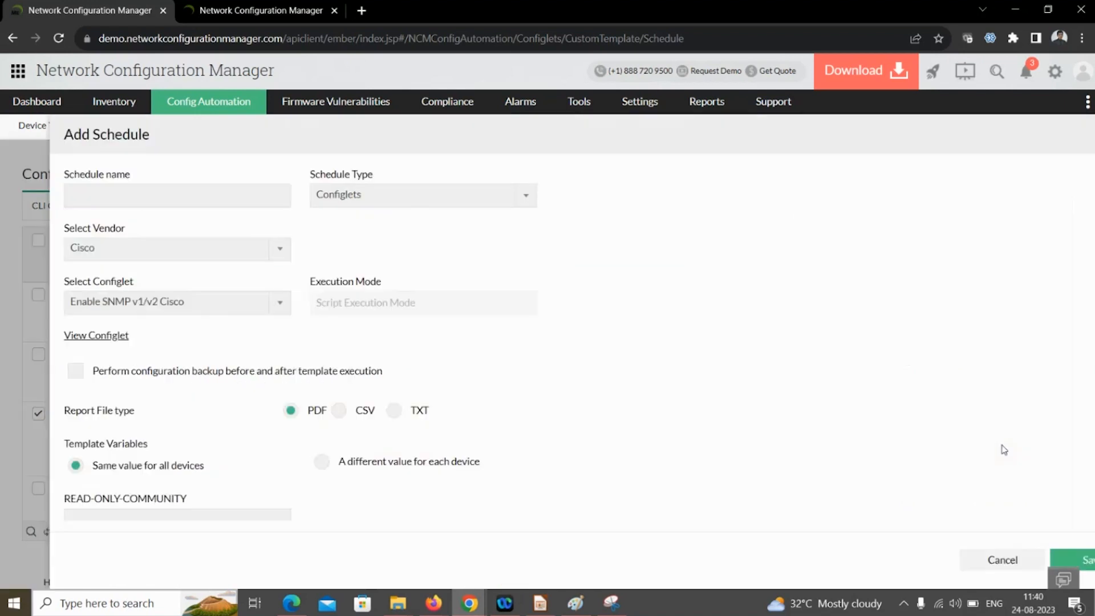
pyautogui.scroll(-2, 403, 379)
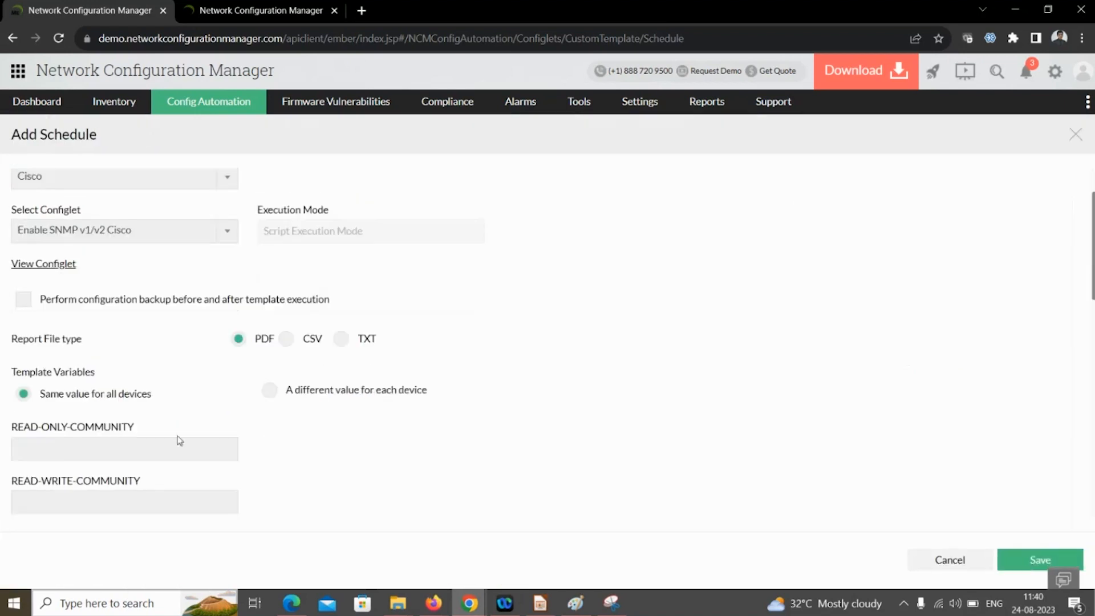
pyautogui.scroll(-6, 274, 426)
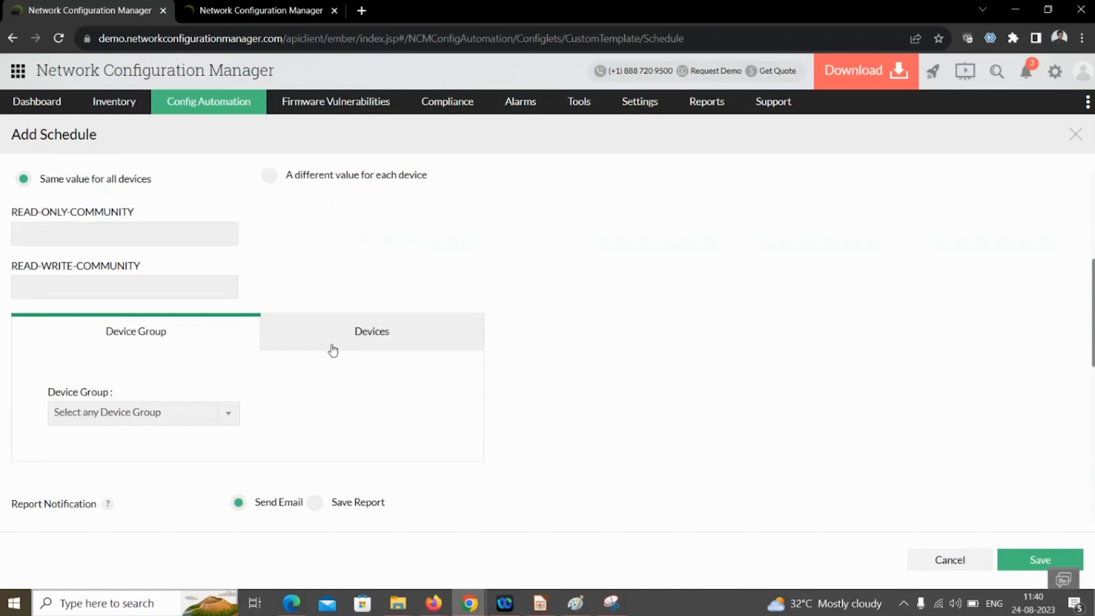
pyautogui.click(332, 349)
pyautogui.scroll(-4, 245, 426)
pyautogui.click(154, 411)
pyautogui.click(254, 349)
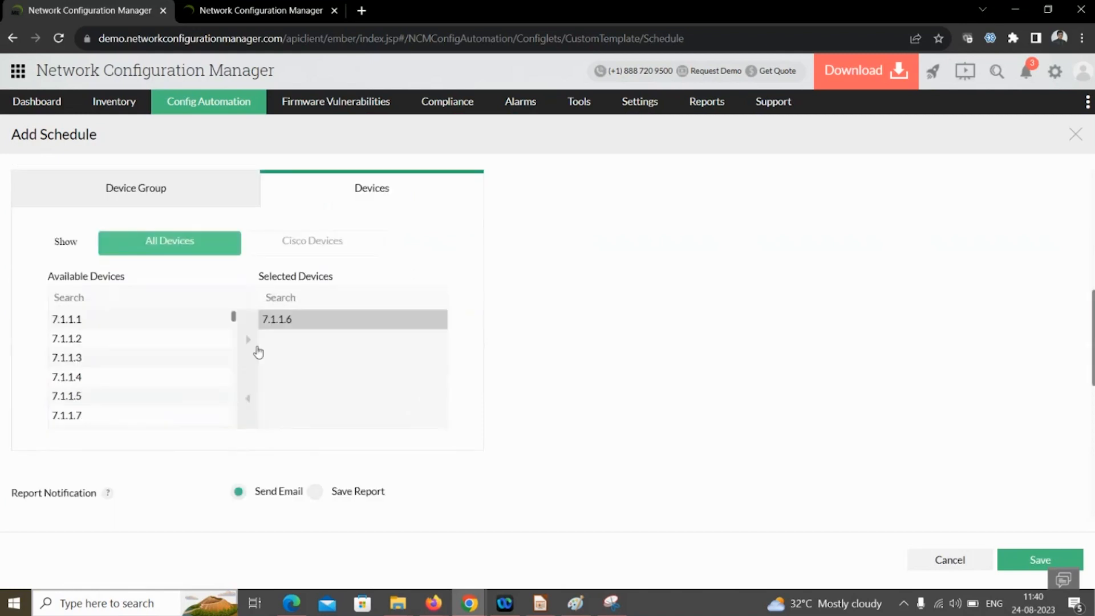
pyautogui.click(137, 366)
pyautogui.click(253, 355)
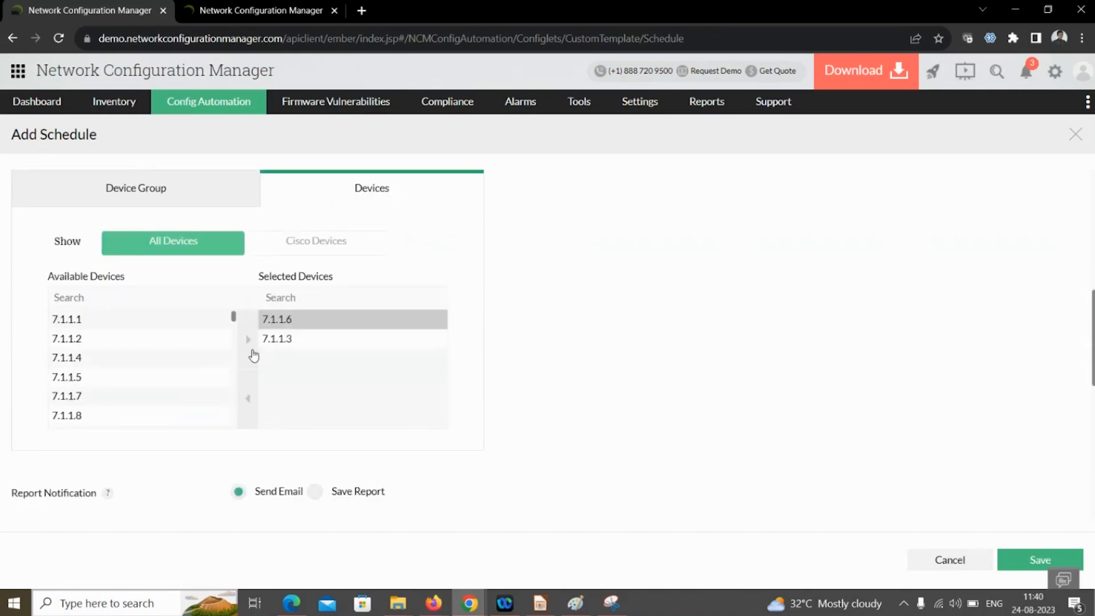
# - Set the schedule frequency to Once, then Monthly, and advance to the next slide
pyautogui.scroll(-4, 286, 396)
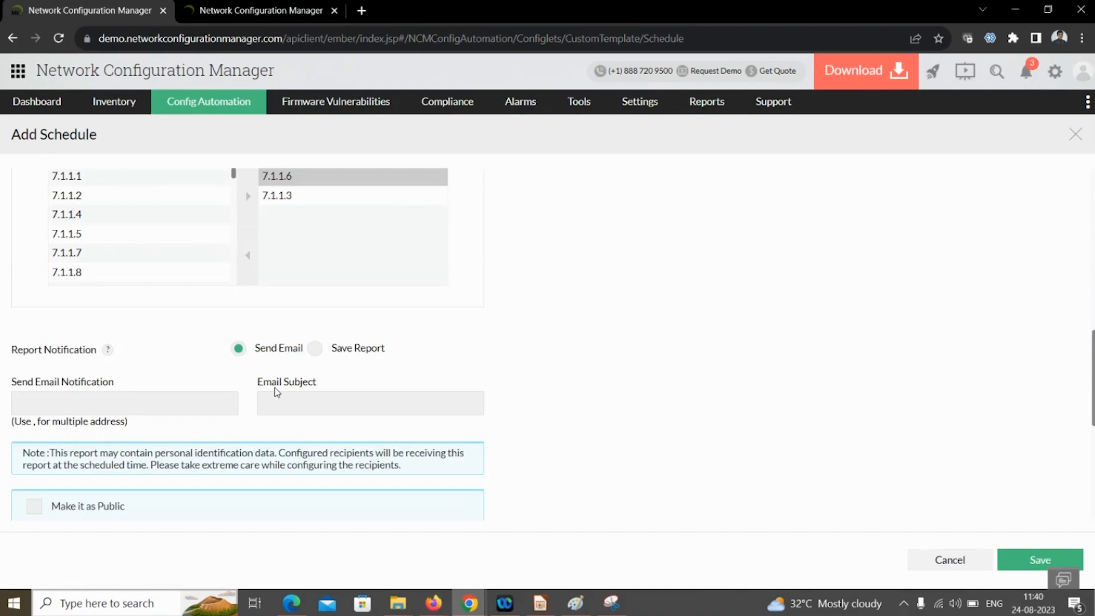
pyautogui.scroll(-6, 265, 392)
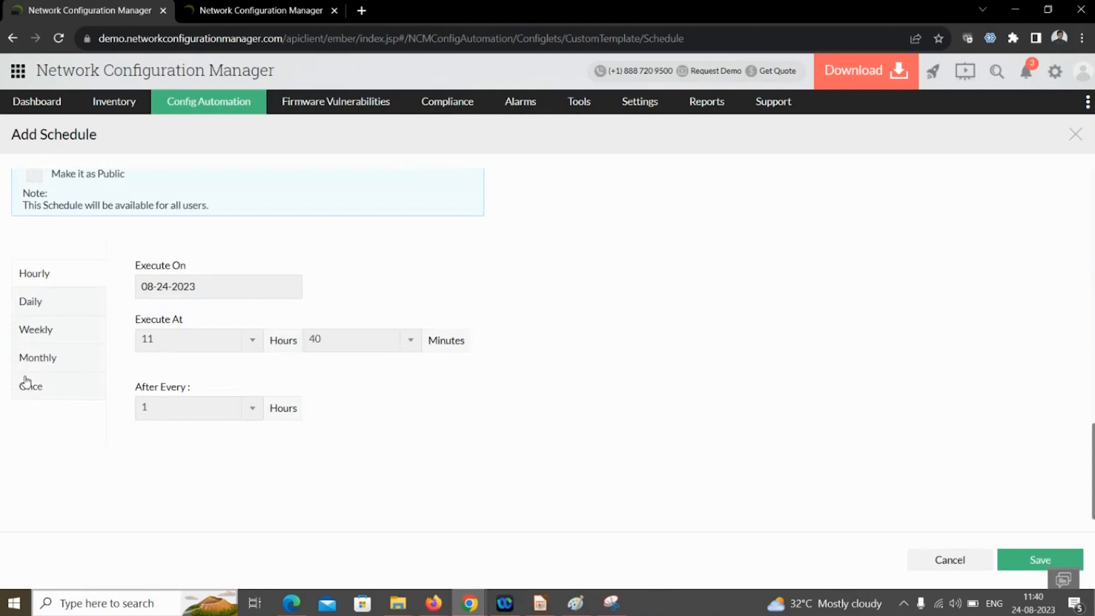
pyautogui.click(41, 393)
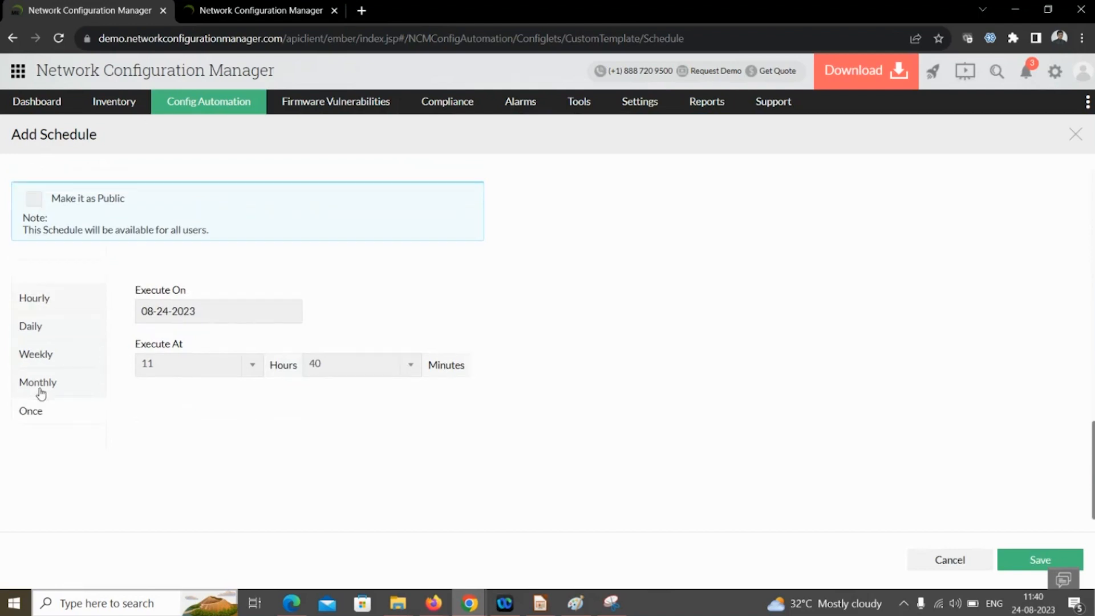
pyautogui.click(37, 389)
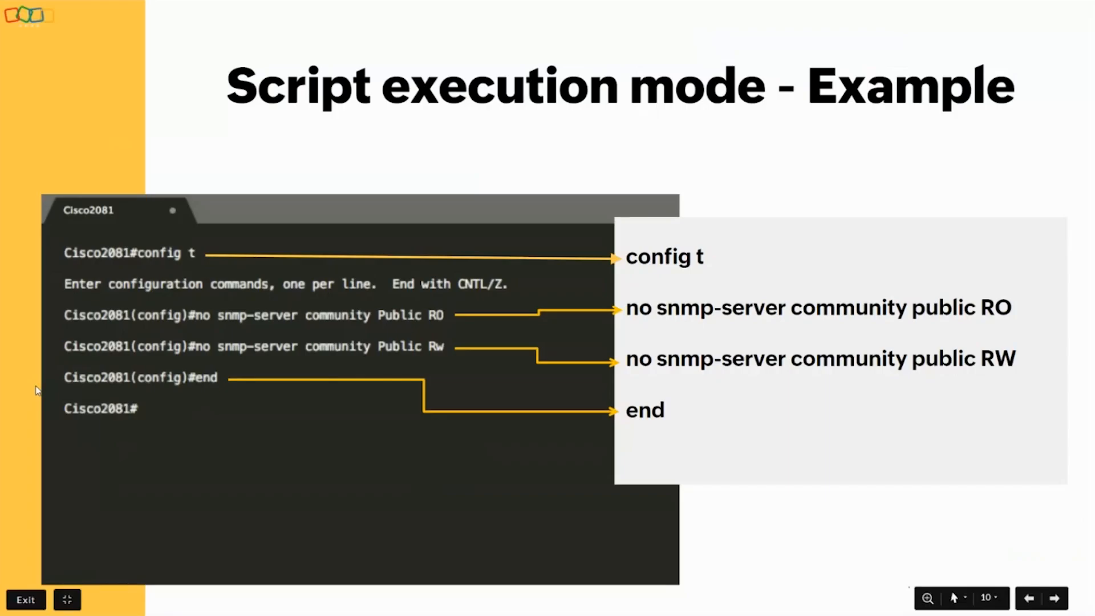
pyautogui.press('Right')
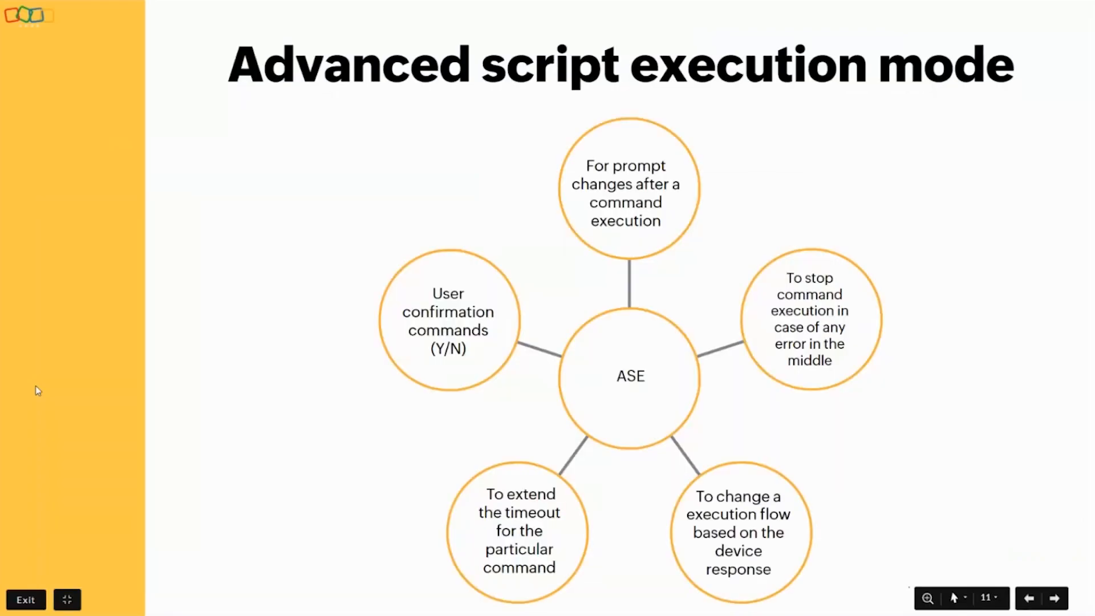
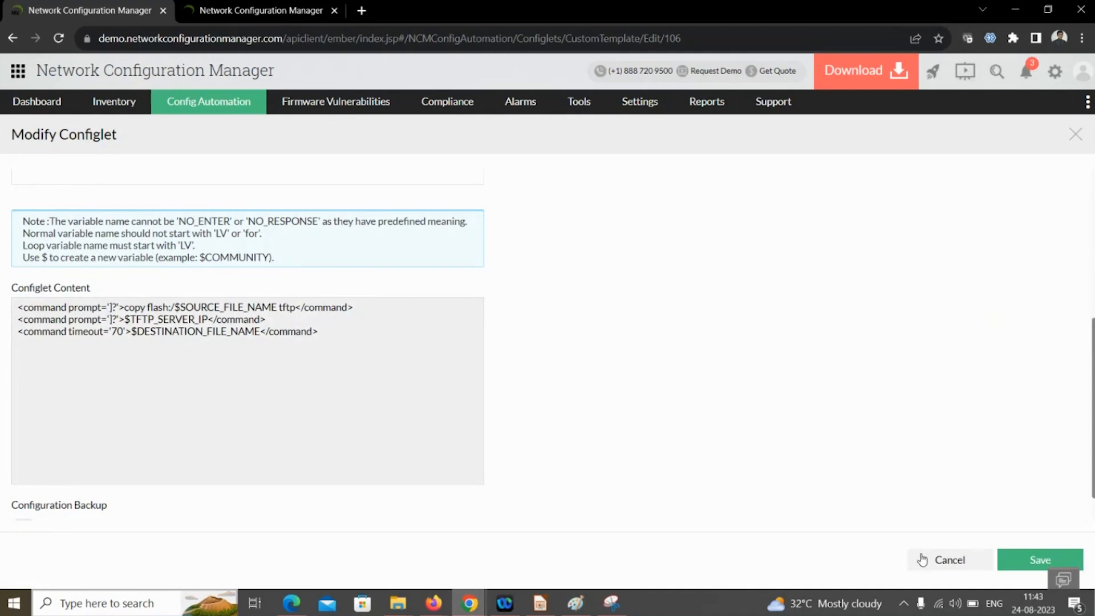
# - Cancel the backup configlet's edit form, returning to the backup-filtered Configlets list
pyautogui.click(922, 560)
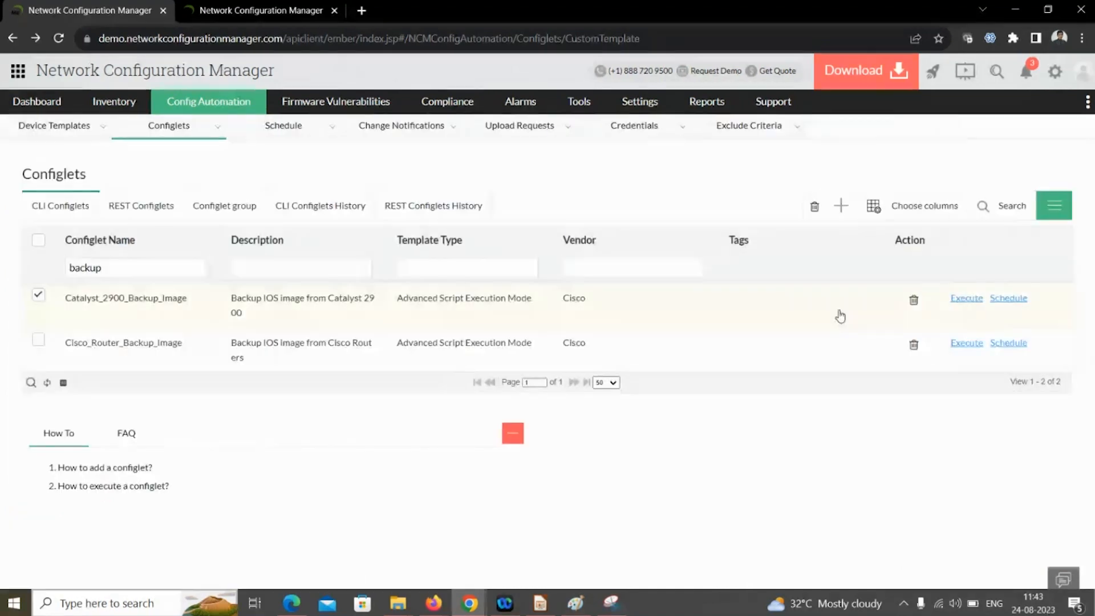
# - Open the Execute Configlet page for Catalyst_2900_Backup_Image
pyautogui.click(965, 301)
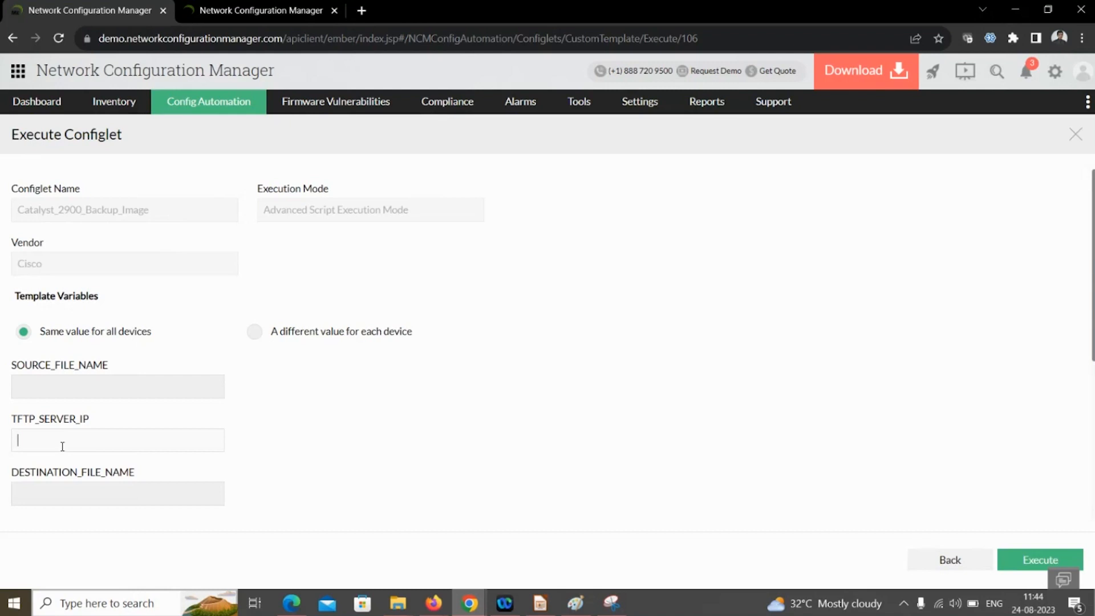
# - Move devices 7.1.1.4 and 7.1.1.3 from Available Devices into Selected Devices
pyautogui.scroll(-1, 72, 474)
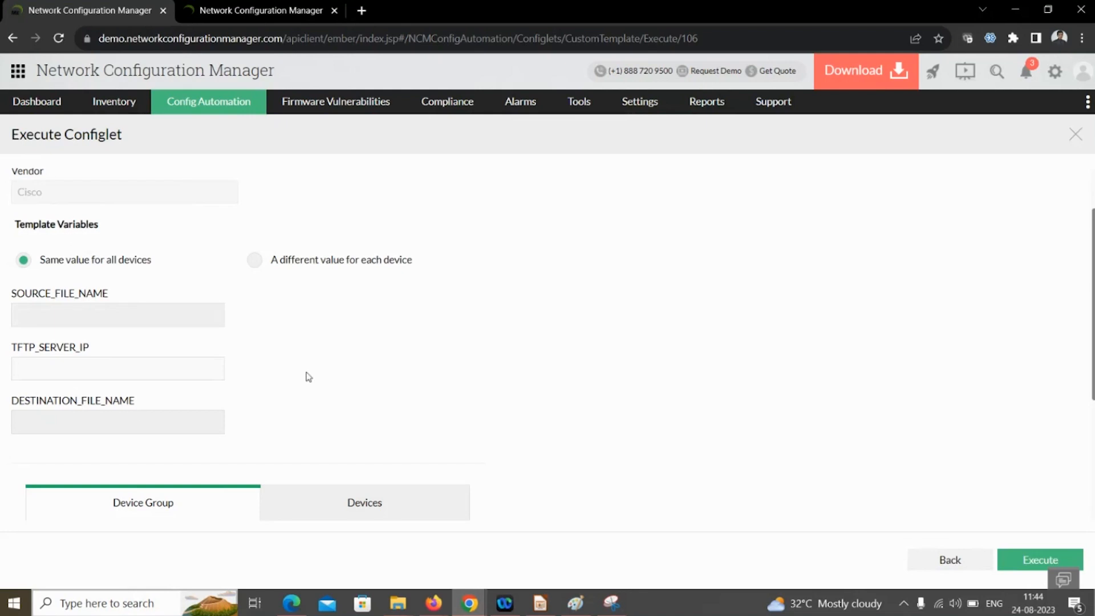
pyautogui.scroll(-2, 308, 379)
pyautogui.click(334, 376)
pyautogui.scroll(-2, 308, 400)
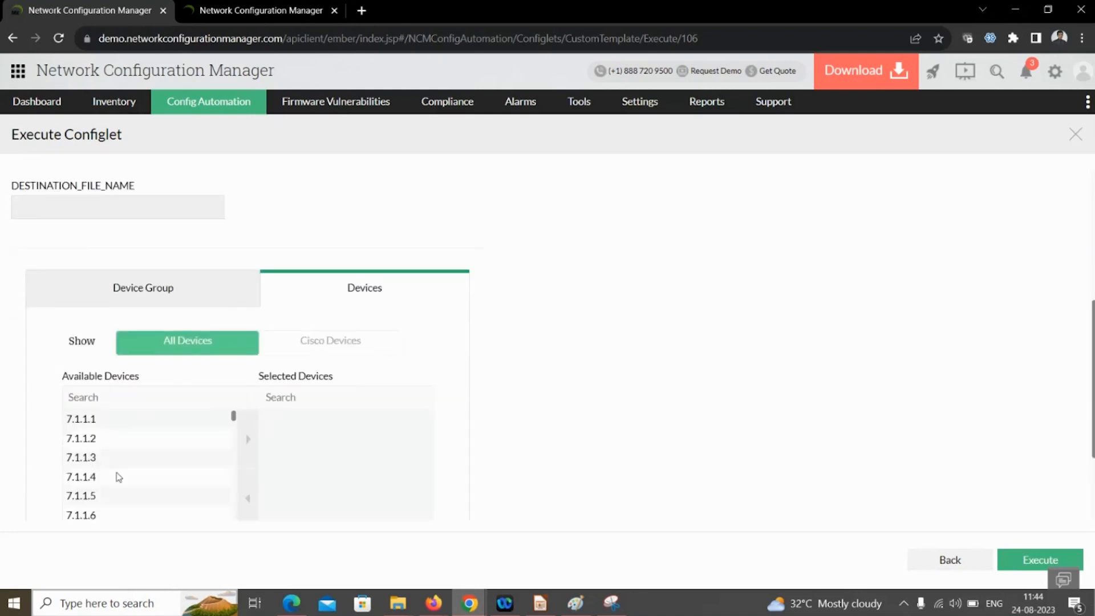
pyautogui.click(114, 471)
pyautogui.click(249, 438)
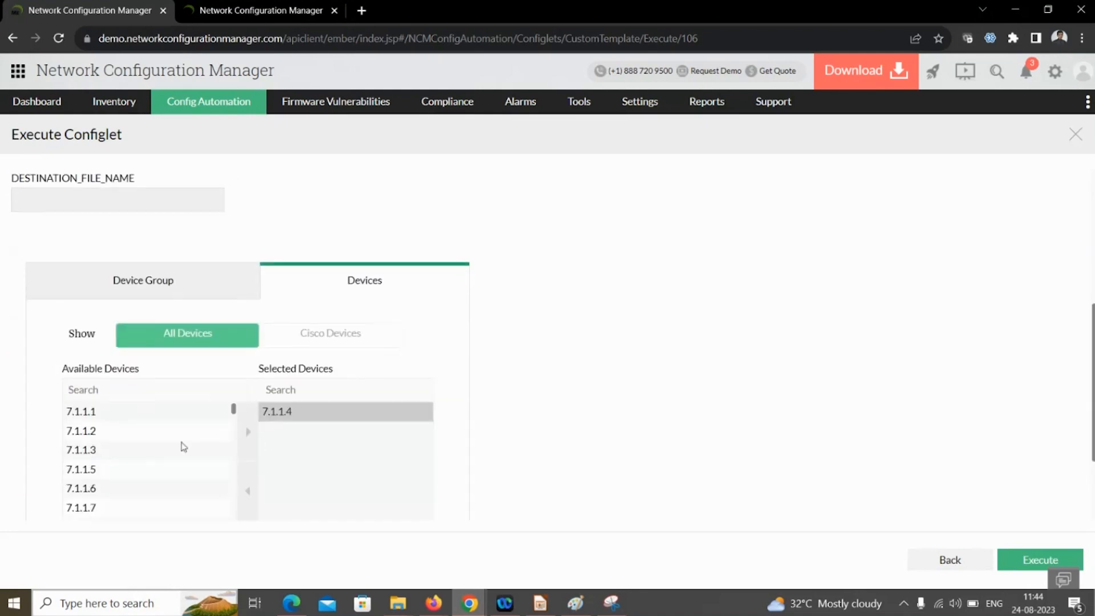
pyautogui.click(147, 449)
pyautogui.click(251, 431)
pyautogui.scroll(-2, 605, 457)
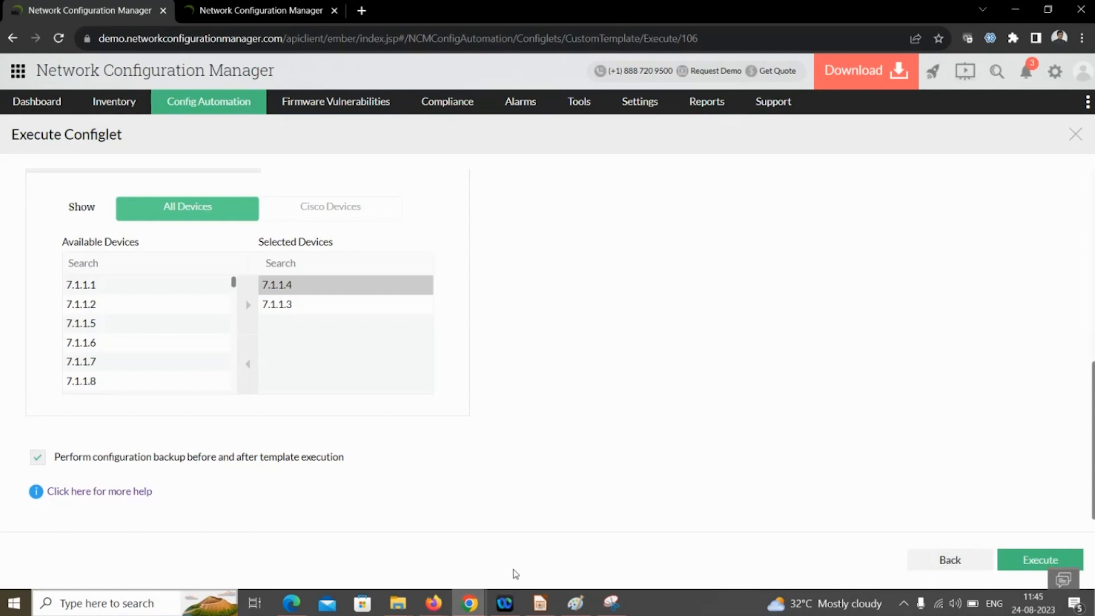
pyautogui.moveTo(825, 603)
pyautogui.hotkey('alt', 'Tab')
pyautogui.press('Right')
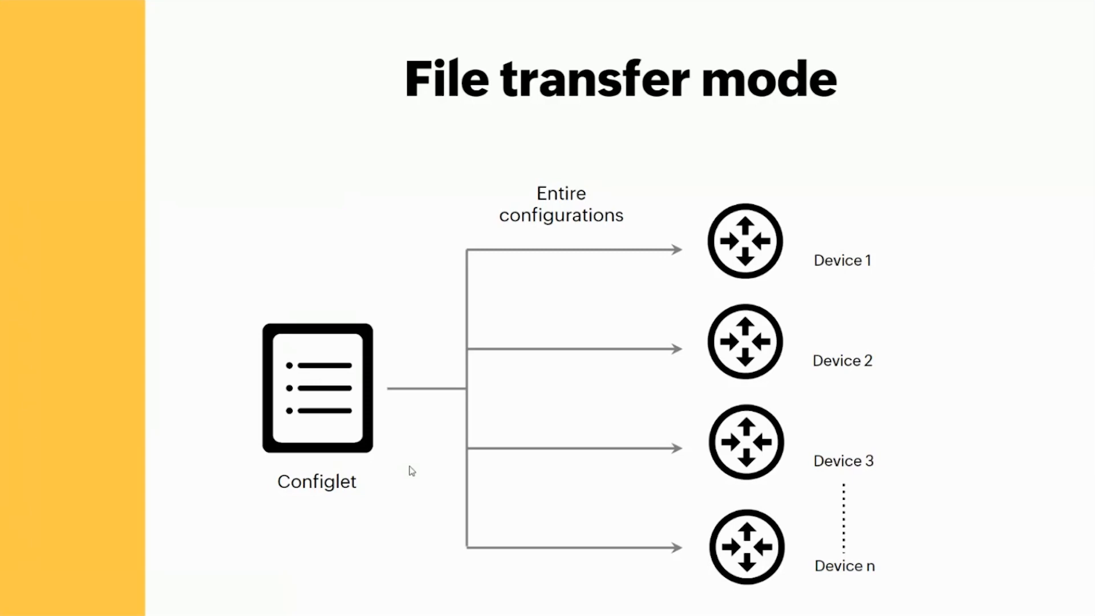
pyautogui.hotkey('alt', 'Tab')
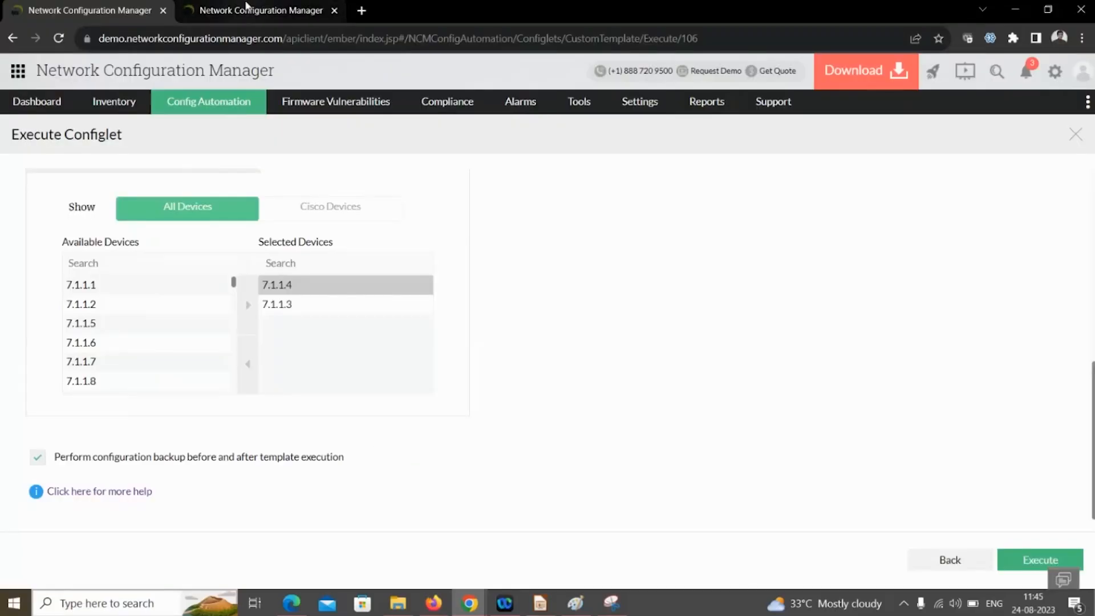
pyautogui.click(129, 106)
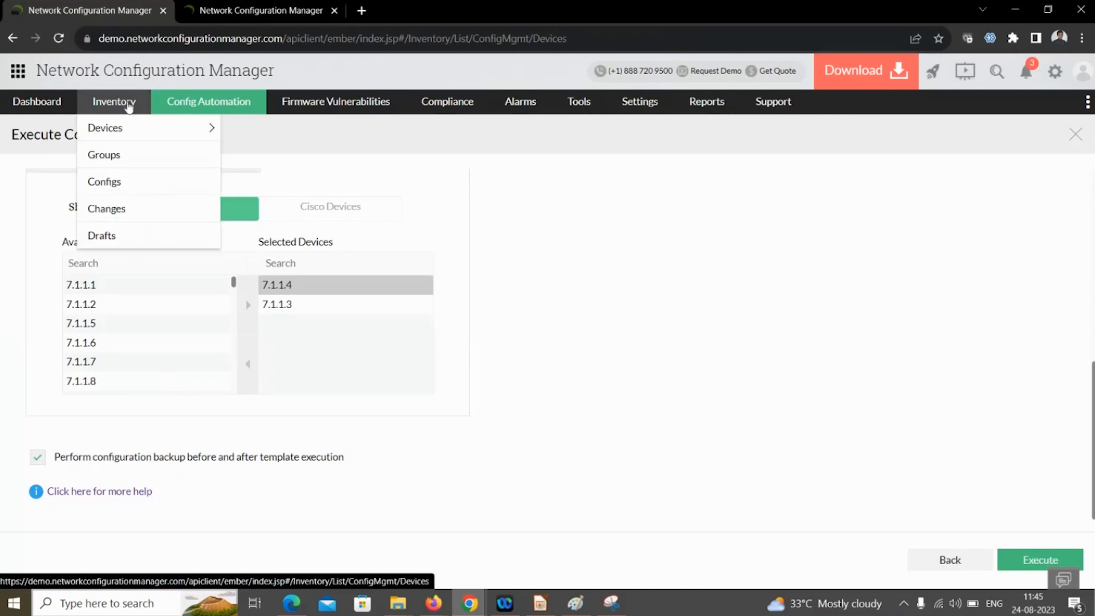
# - Open device 7.1.1.12's current running config and unblur the configuration text
pyautogui.click(147, 134)
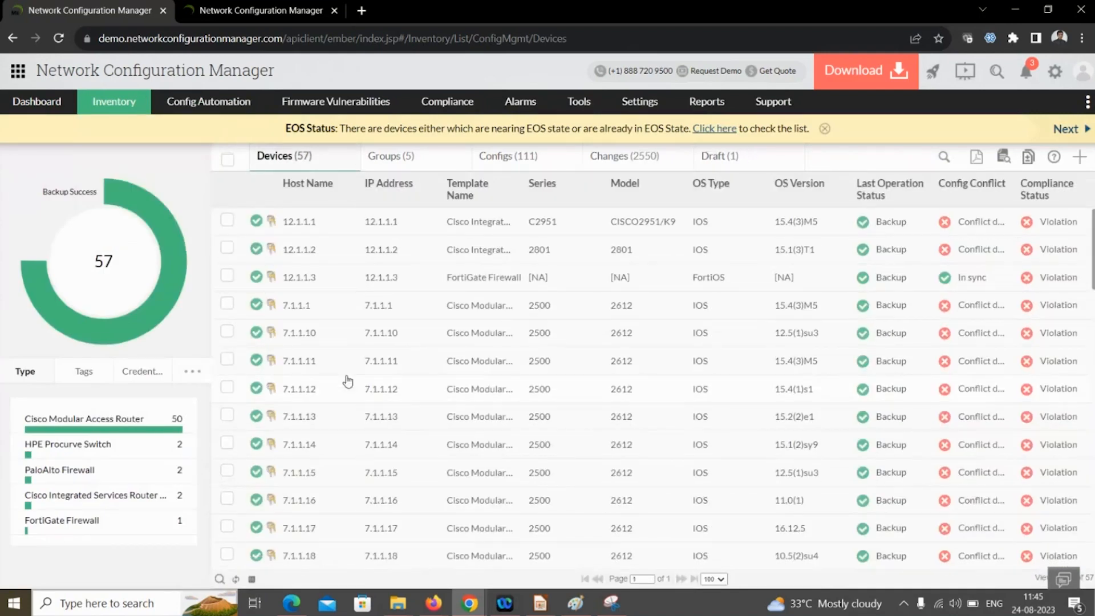
pyautogui.click(307, 393)
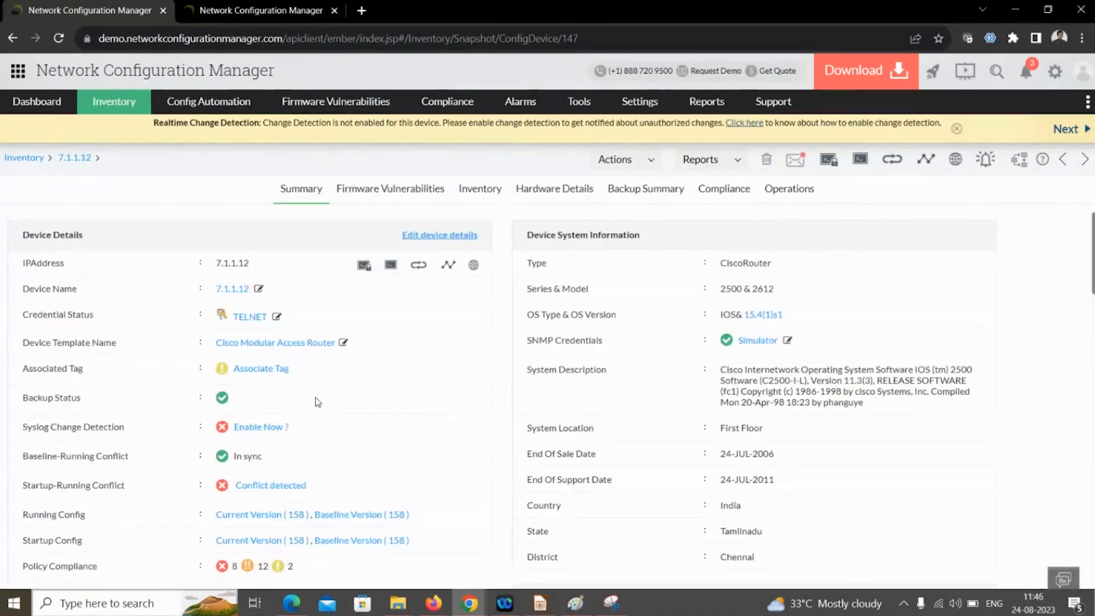
pyautogui.click(277, 515)
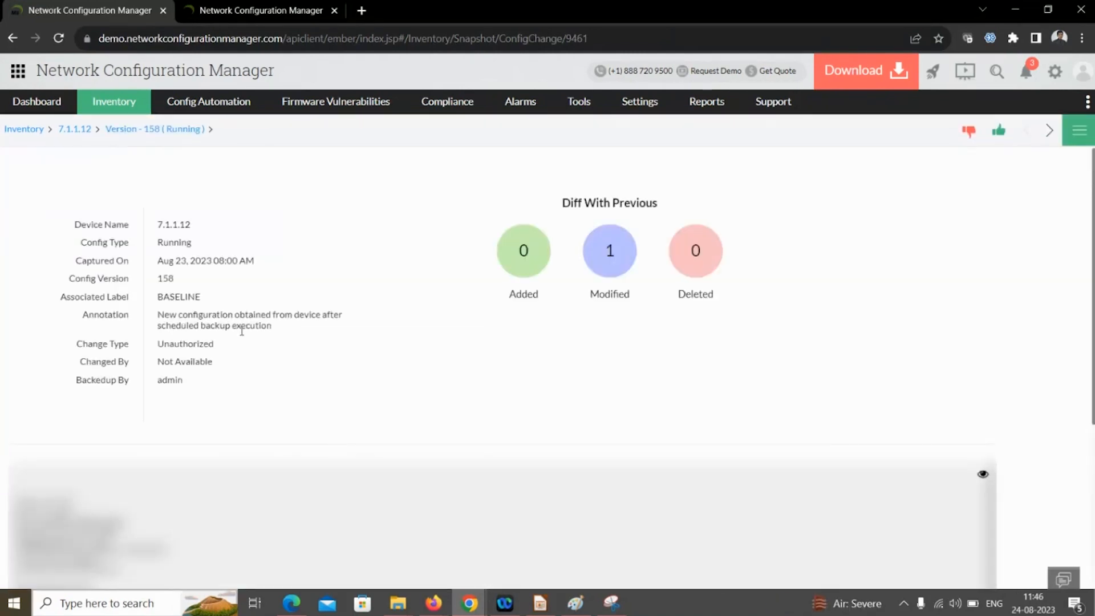
pyautogui.click(983, 474)
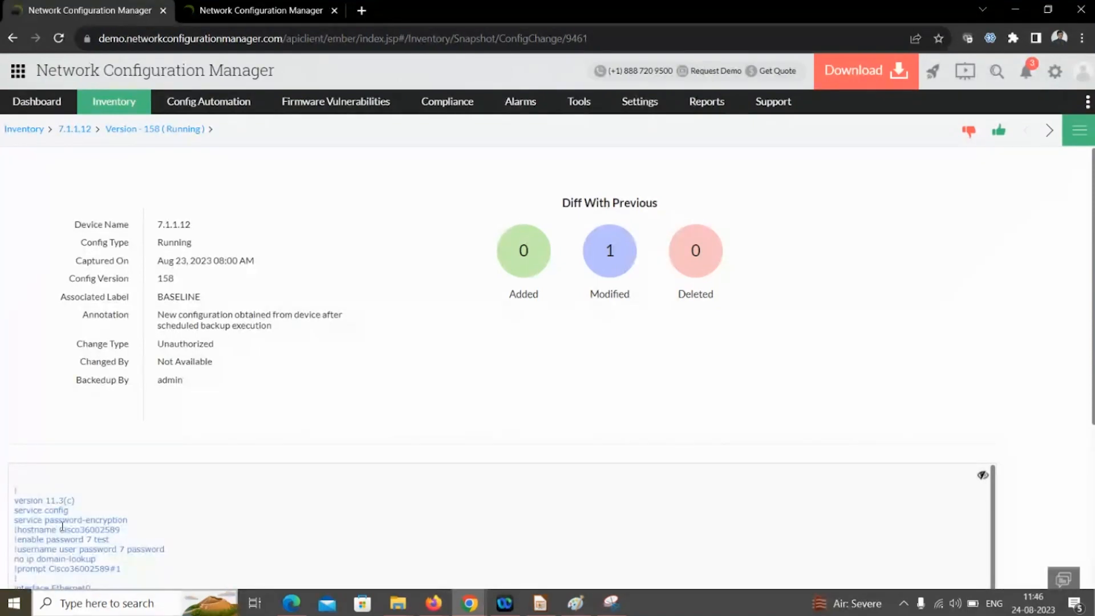
# - Go to the CLI Configlets list
pyautogui.moveTo(202, 109)
pyautogui.moveTo(257, 155)
pyautogui.click(312, 164)
# - Save a new File Transfer Mode configlet 'file rransfer' with the pasted running config as content
pyautogui.click(834, 204)
pyautogui.click(85, 194)
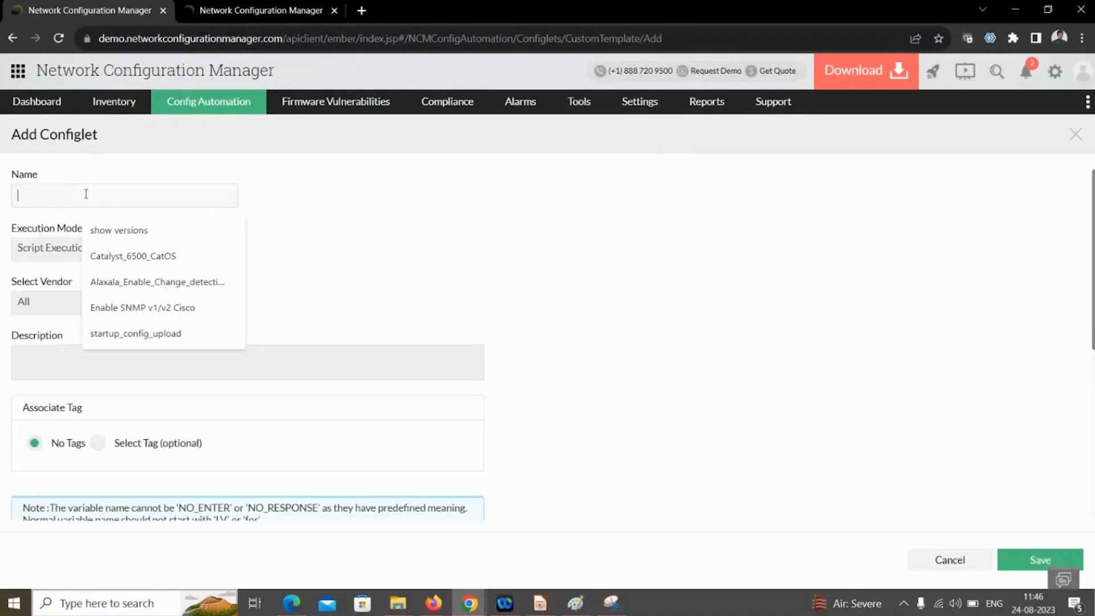
pyautogui.write('file r')
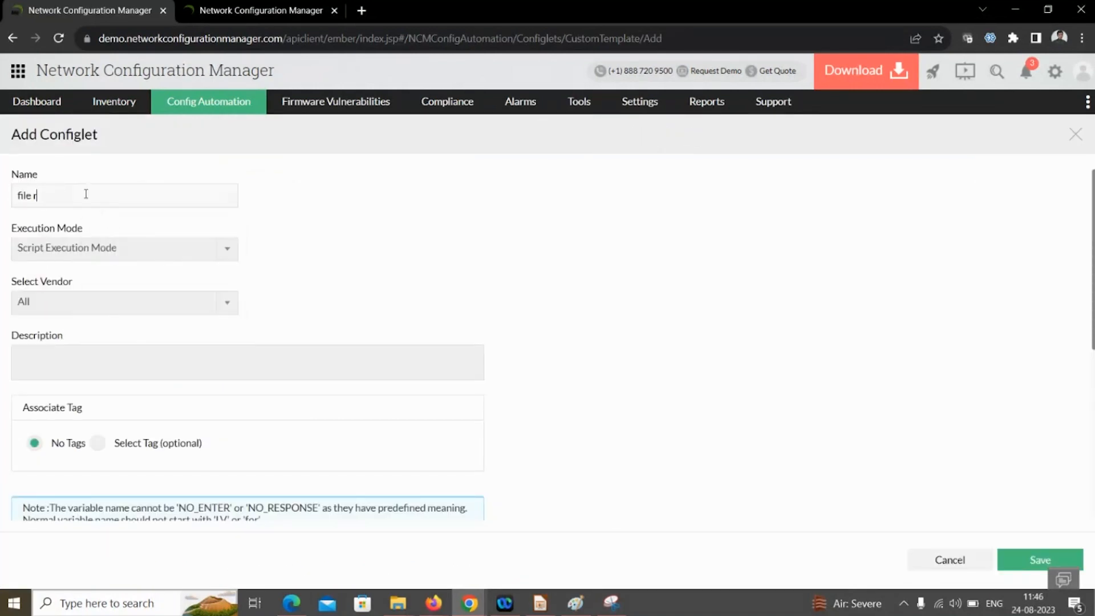
pyautogui.write('ransfer')
pyautogui.click(122, 247)
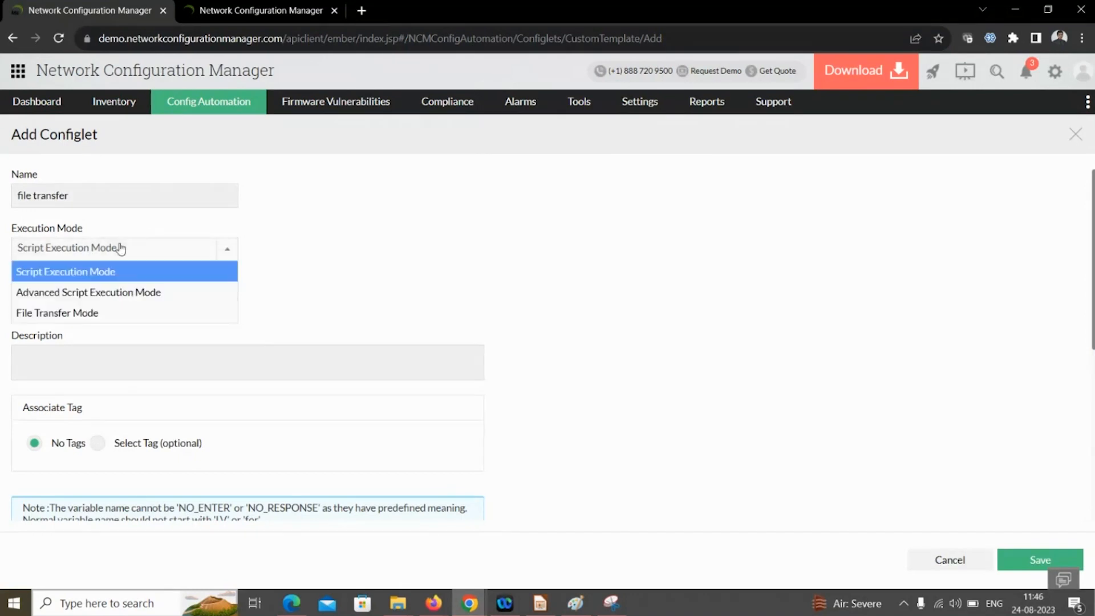
pyautogui.click(94, 313)
pyautogui.scroll(-5, 258, 349)
pyautogui.click(123, 315)
pyautogui.hotkey('ctrl', 'v')
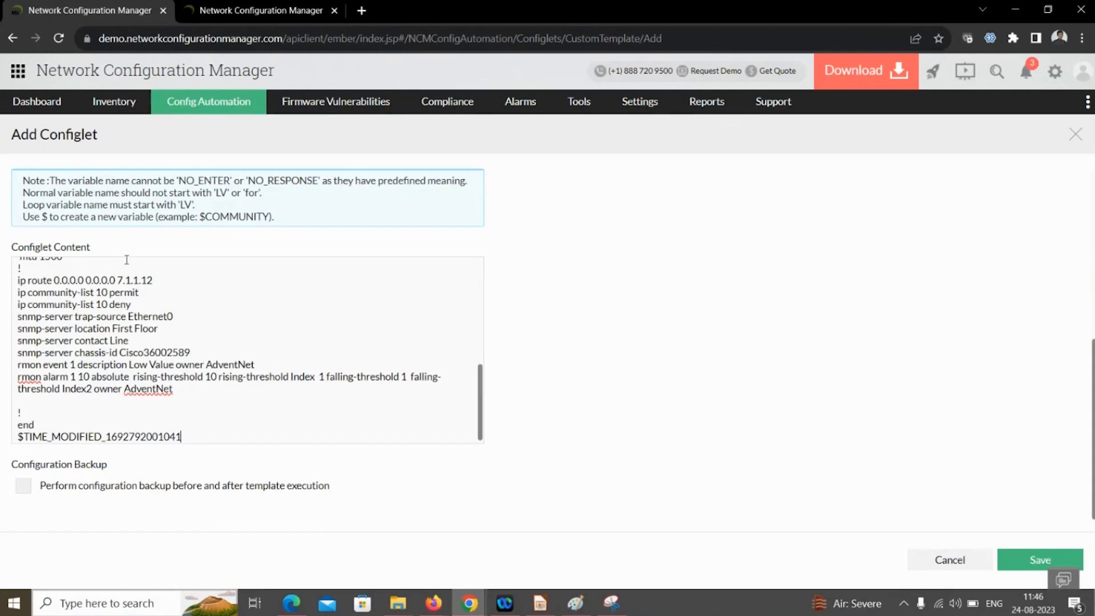
pyautogui.scroll(-1, 144, 285)
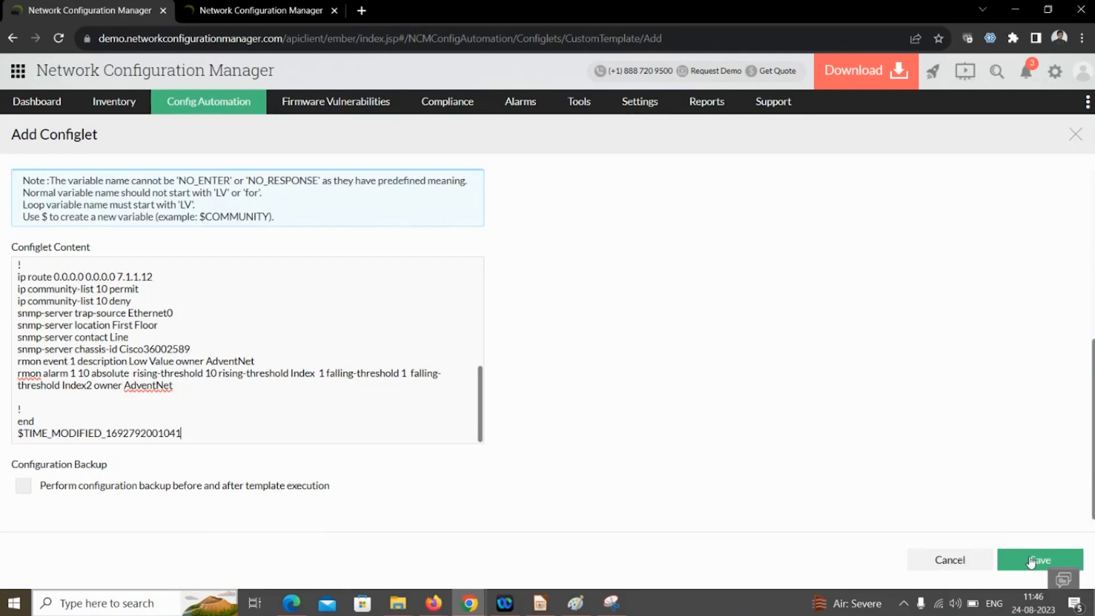
pyautogui.click(953, 561)
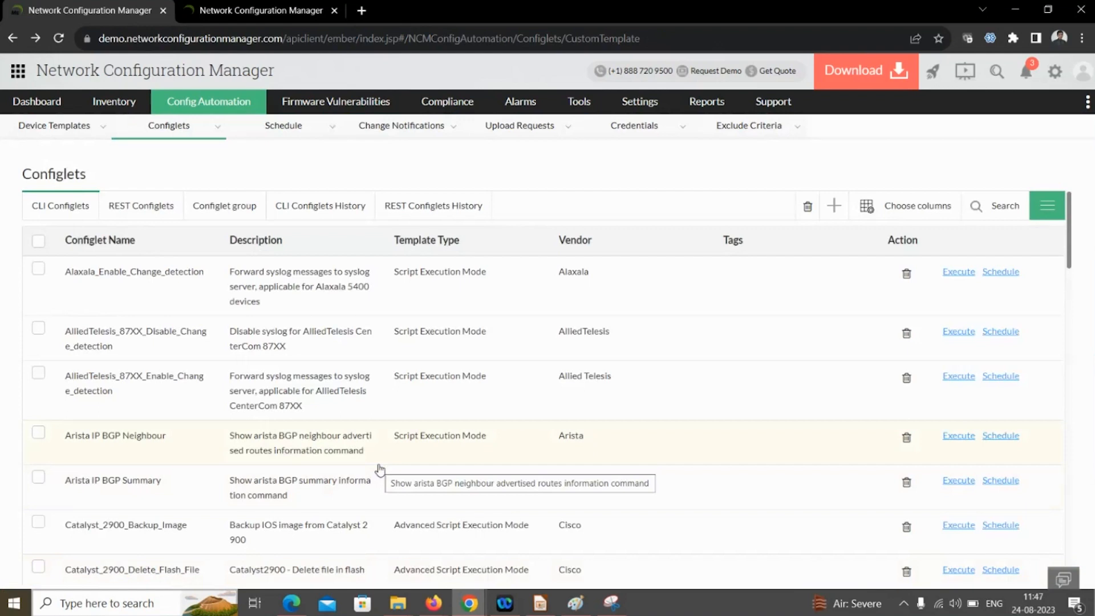
# - Switch to the slideshow and advance to the Compliance slide
pyautogui.hotkey('alt', 'Tab')
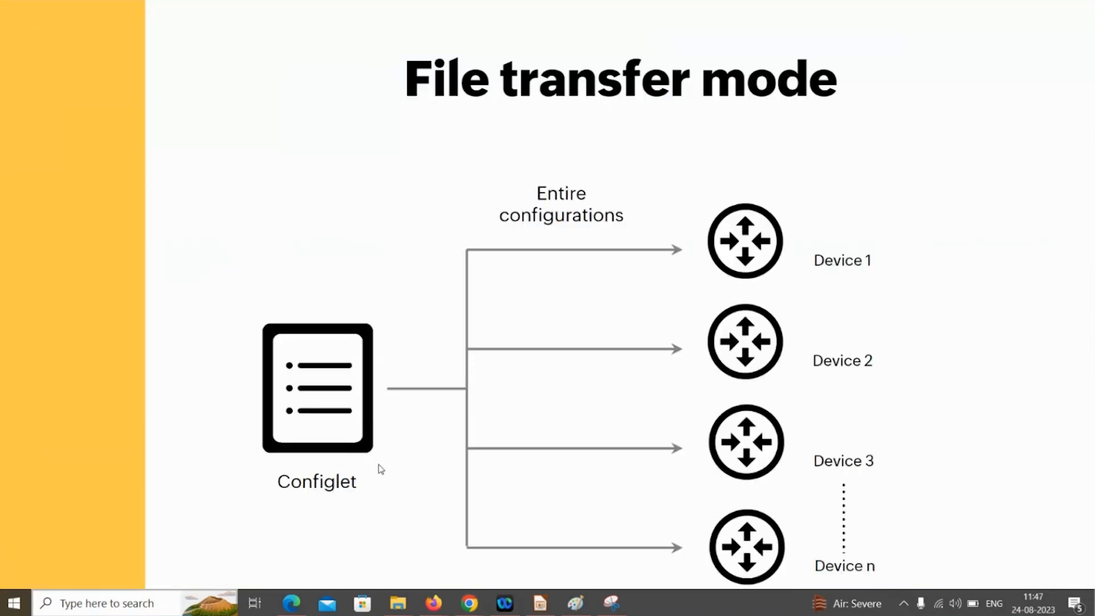
pyautogui.press('Right')
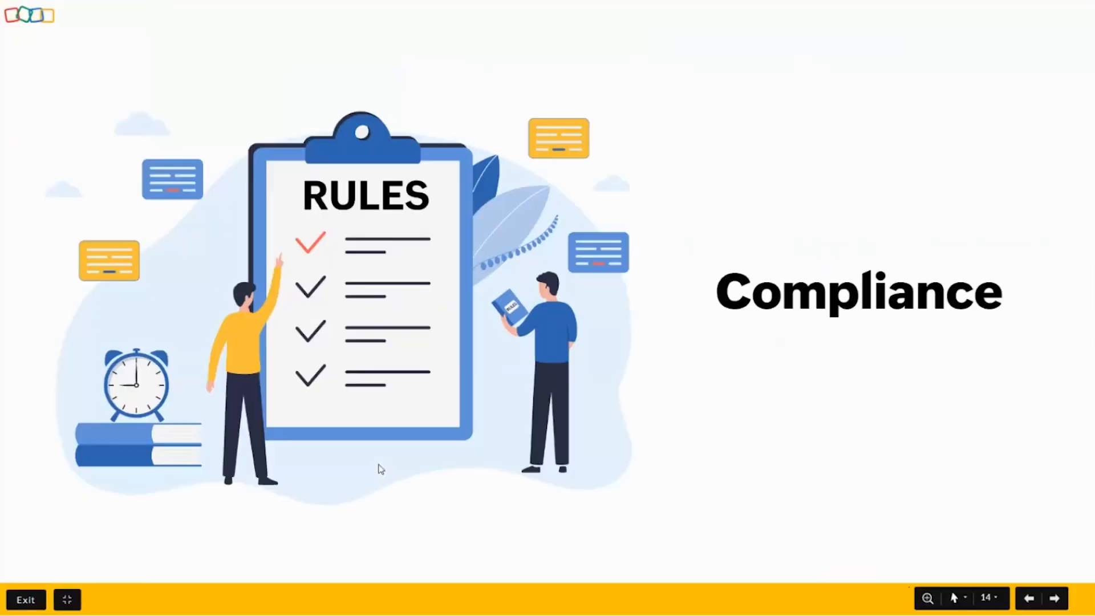
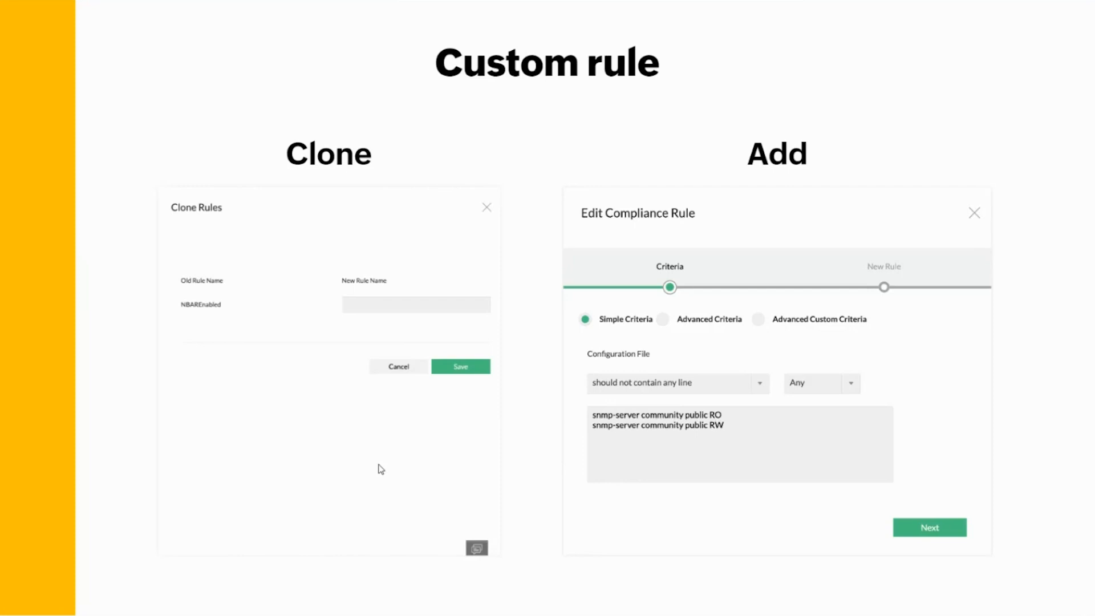
# - Advance to the Simple criteria slide, then leave the slideshow for the Configlets page
pyautogui.press('Right')
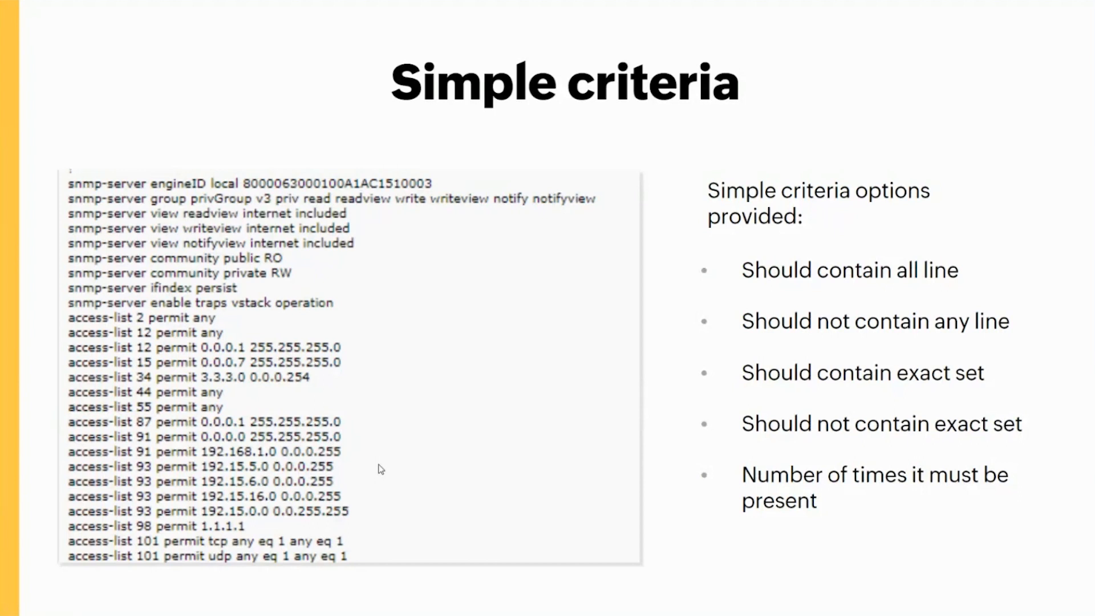
pyautogui.hotkey('alt', 'Tab')
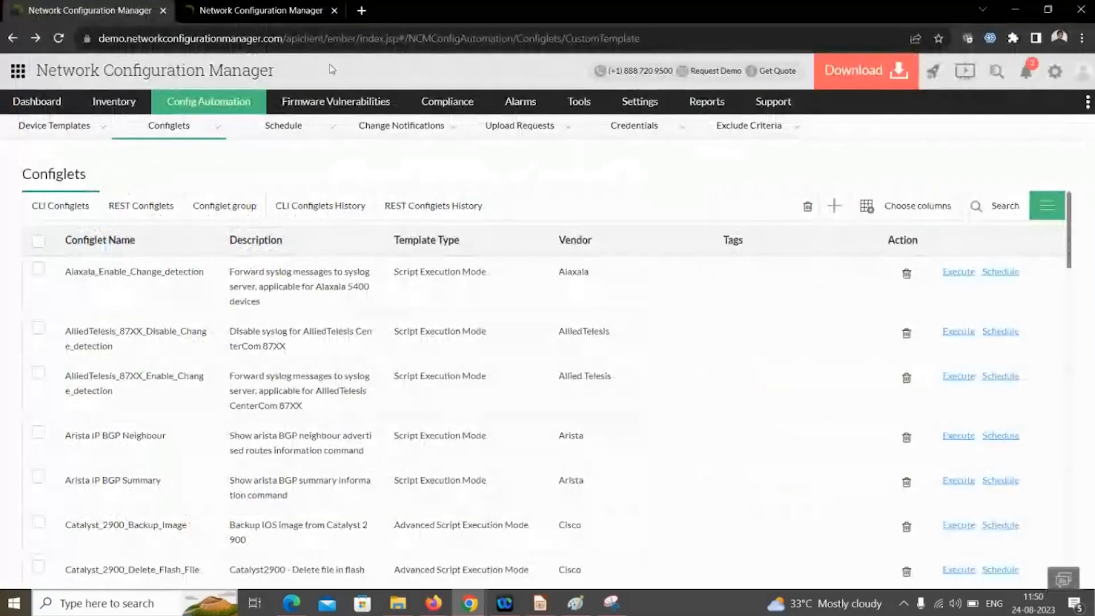
# - Open Compliance, look through the Policies and Rule Groups tabs, and settle on the Rules list
pyautogui.click(317, 10)
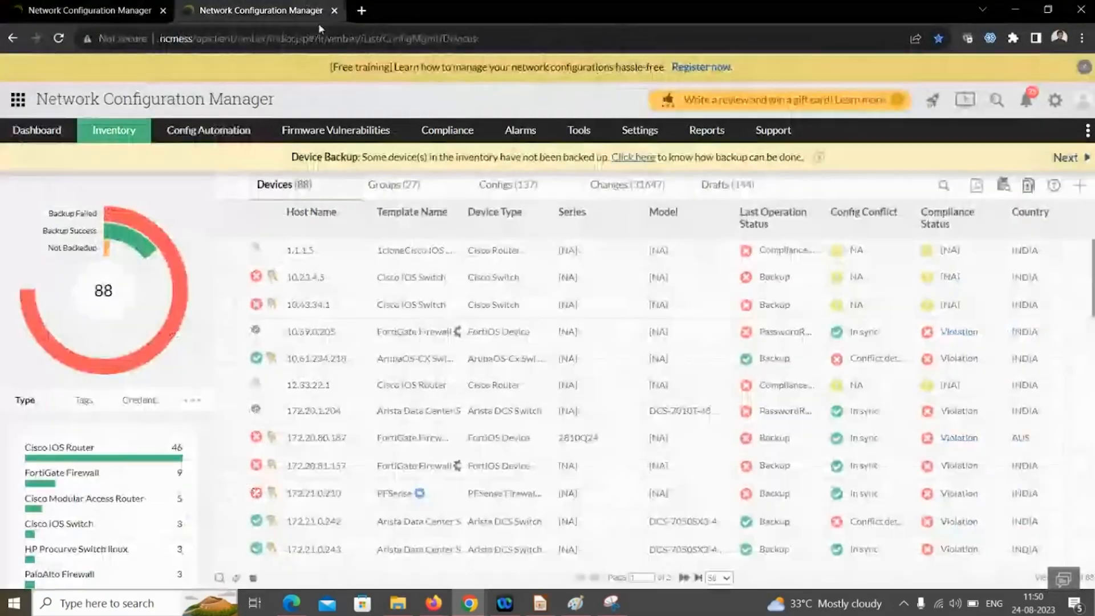
pyautogui.click(452, 137)
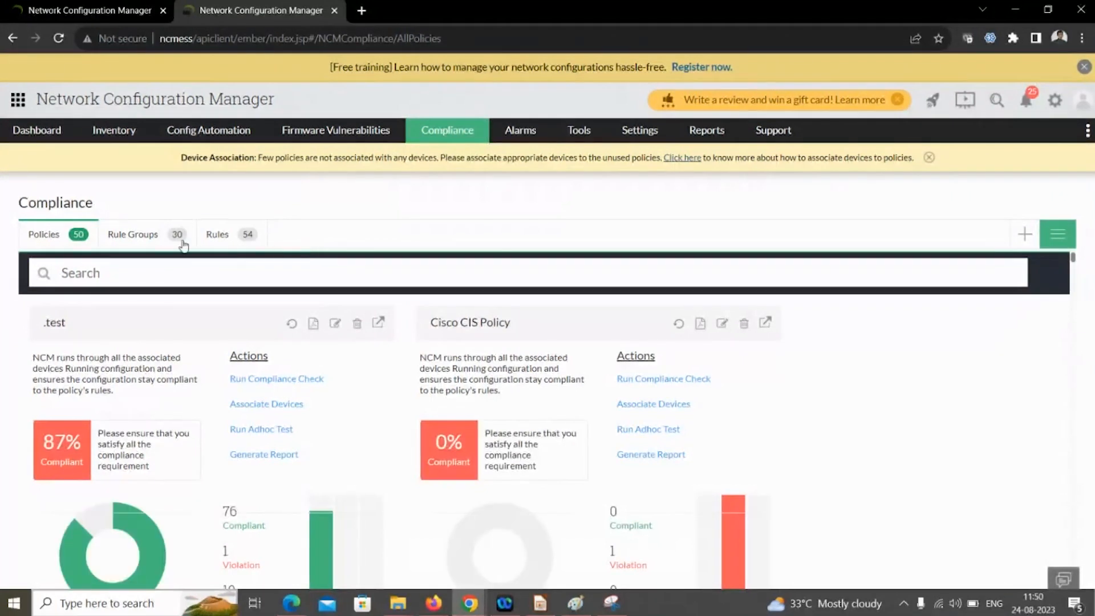
pyautogui.click(160, 236)
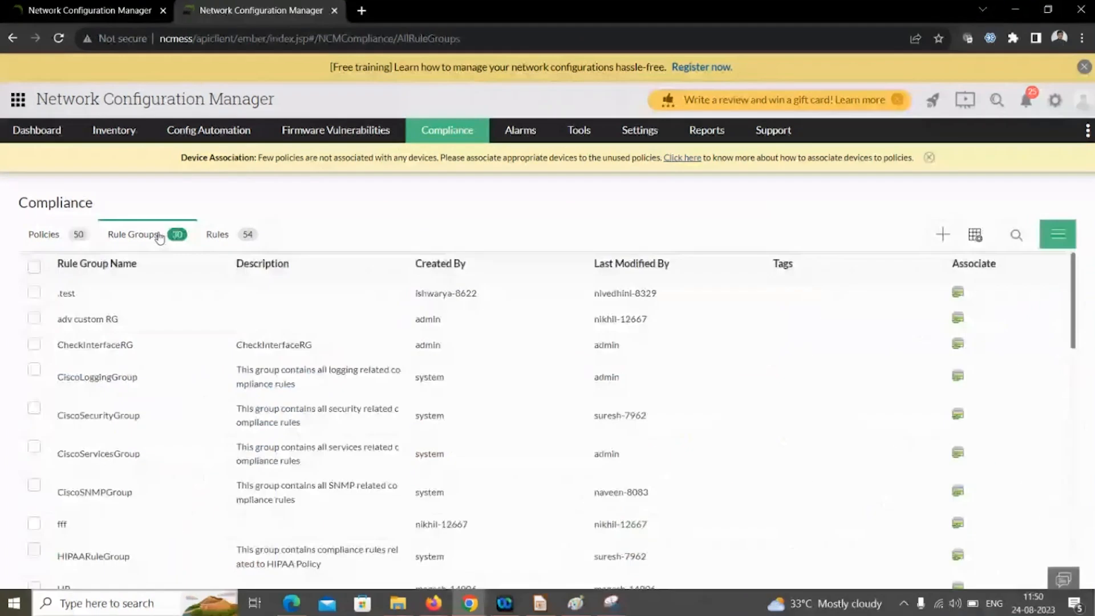
pyautogui.click(47, 240)
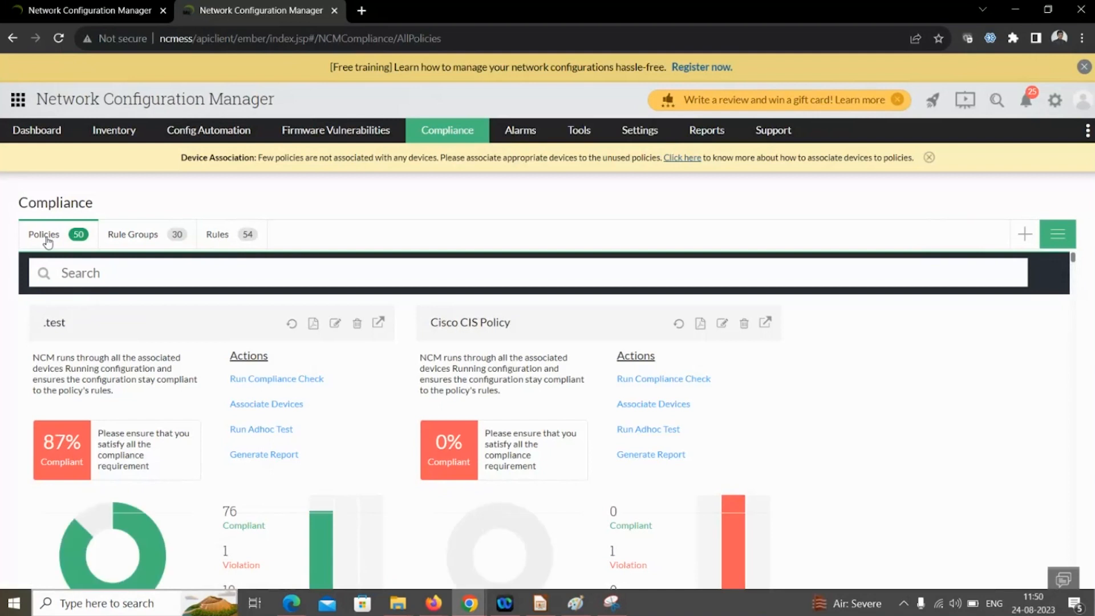
pyautogui.click(214, 235)
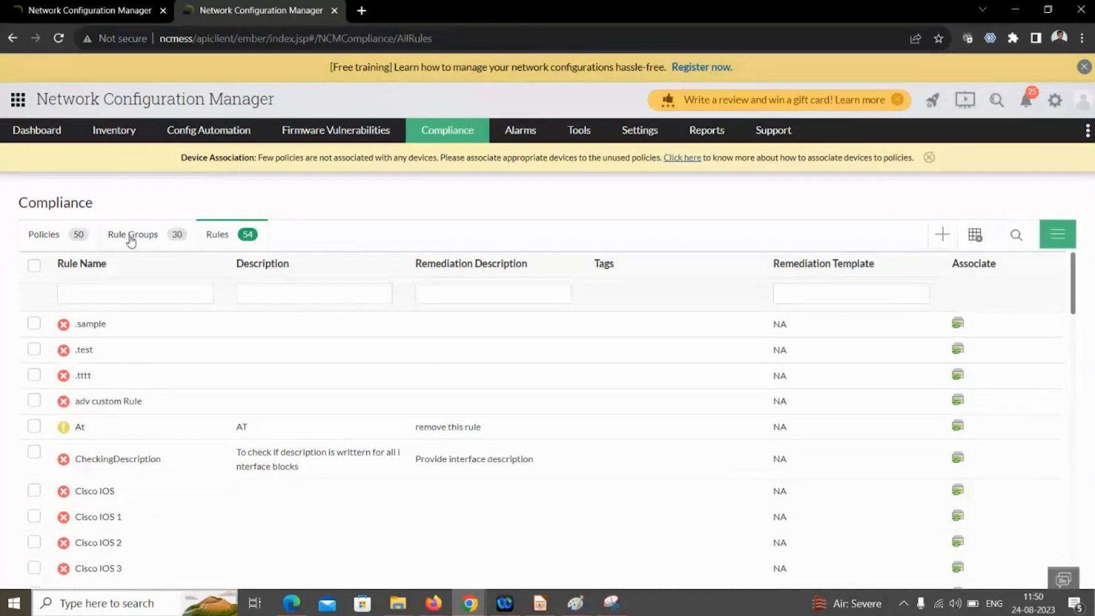
pyautogui.click(130, 238)
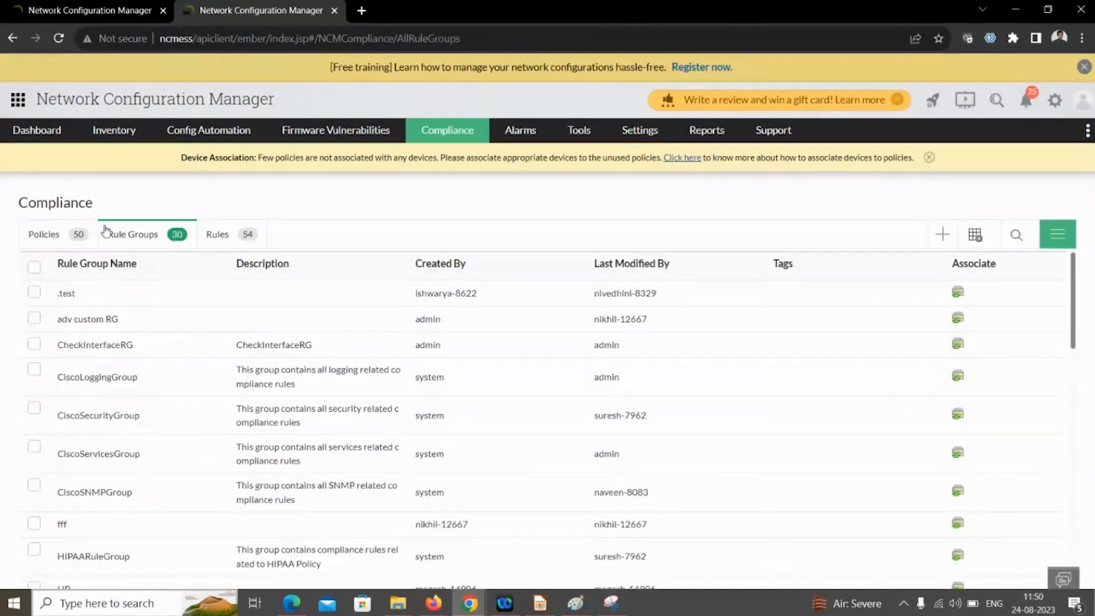
pyautogui.click(57, 233)
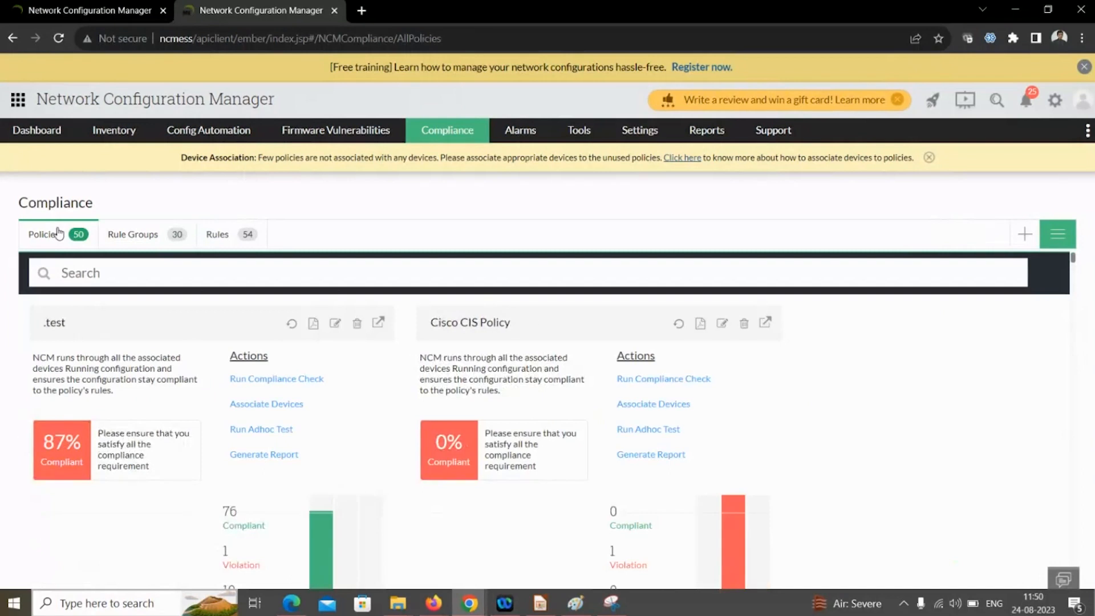
pyautogui.click(216, 242)
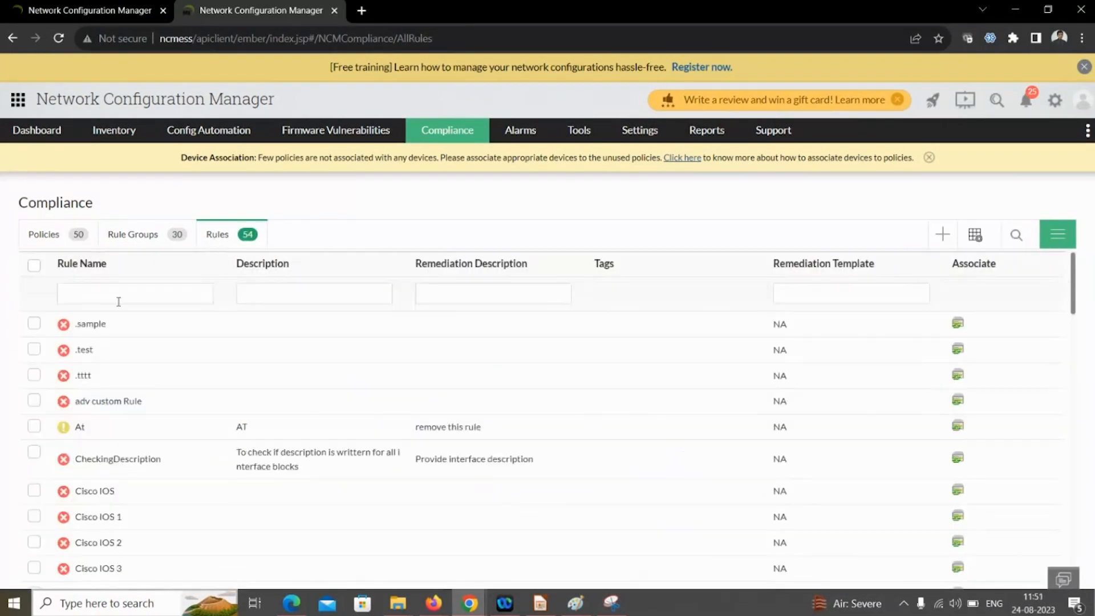
pyautogui.click(118, 301)
# - Filter rules by name 'no' and open NoConsoleLogging for editing
pyautogui.write('no')
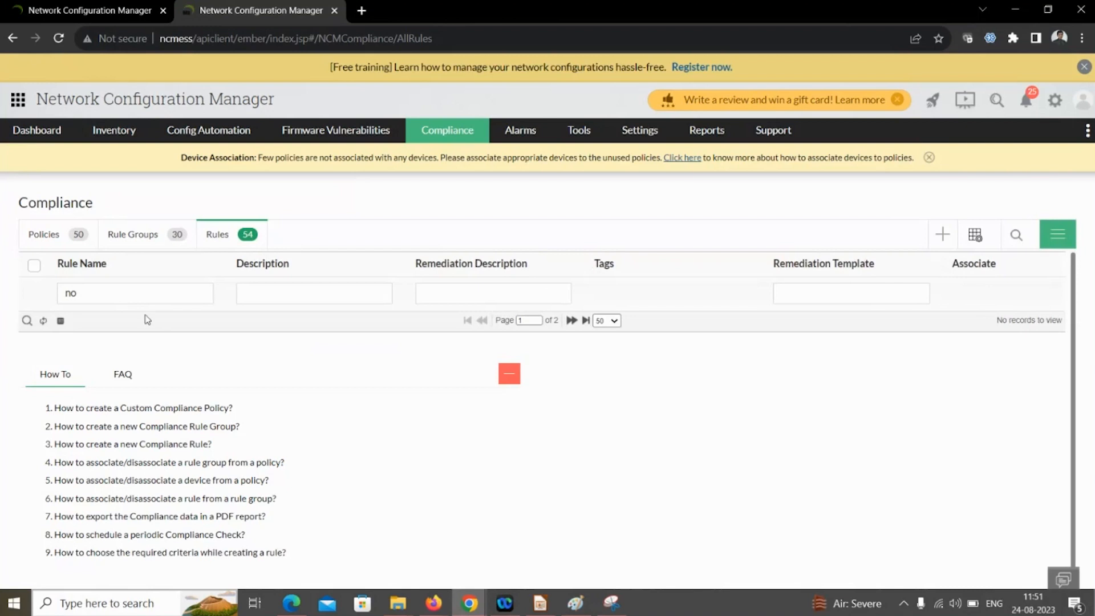
pyautogui.press('BackSpace')
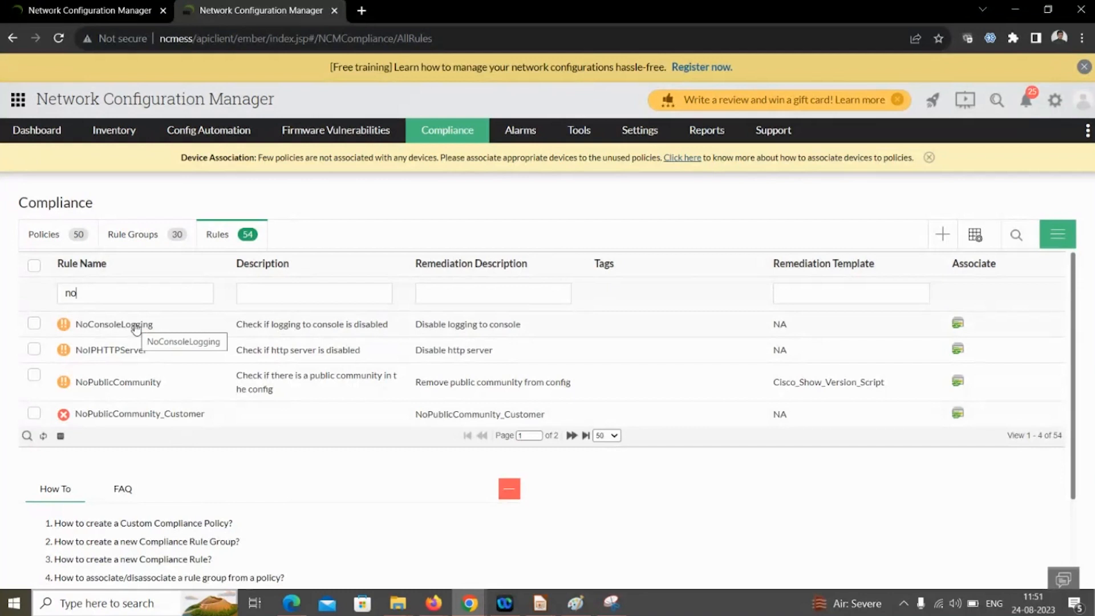
pyautogui.click(114, 324)
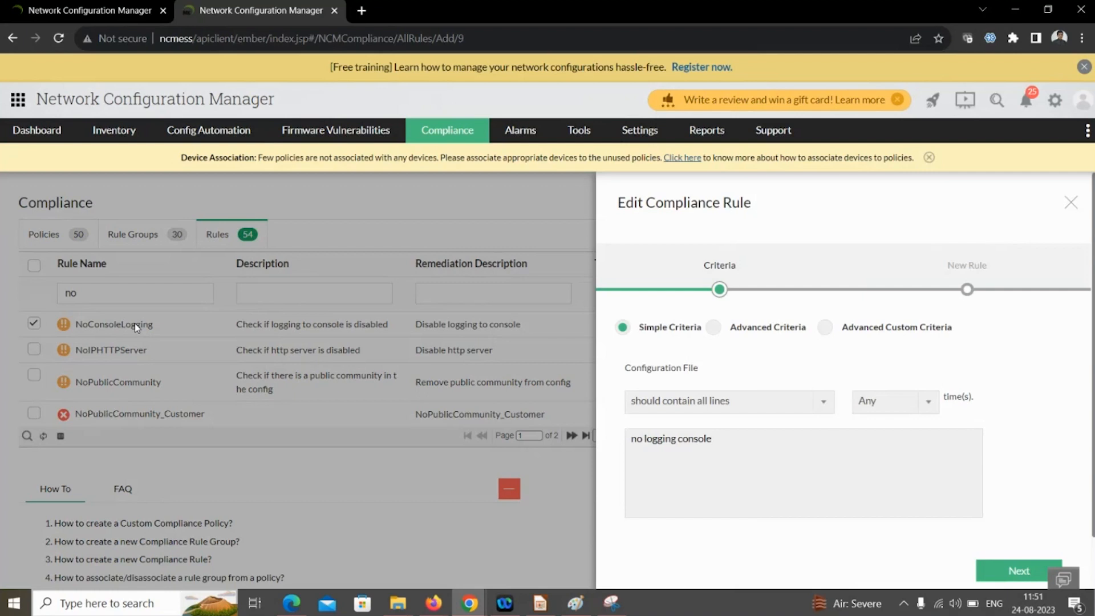
# - Leave NoConsoleLogging's criteria at 'should contain all lines' with Any occurrence, and continue to rule details
pyautogui.moveTo(720, 440); pyautogui.dragTo(633, 441)
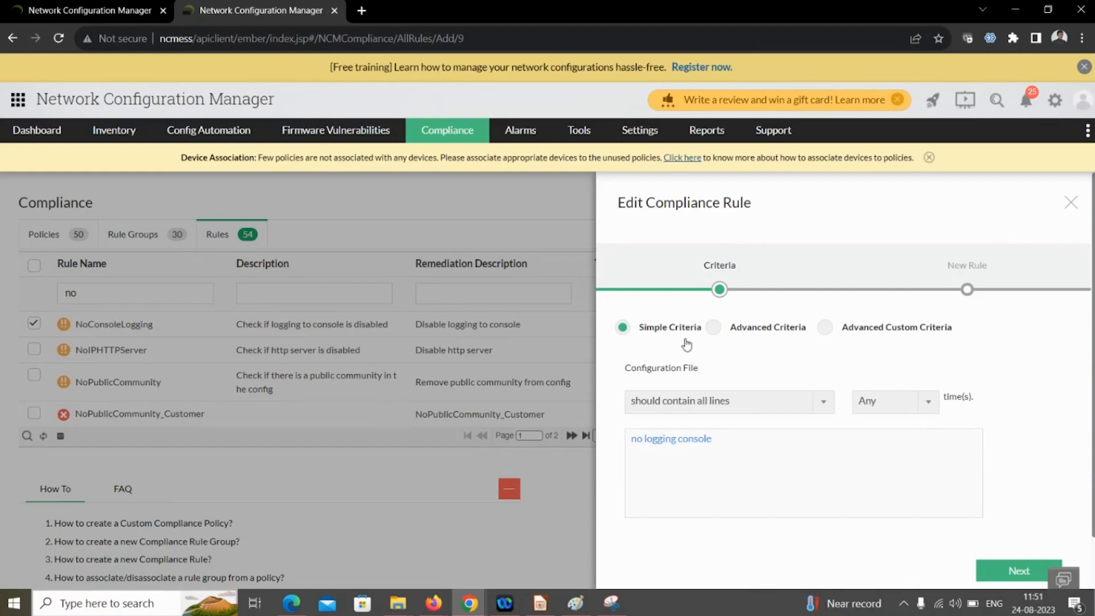
pyautogui.click(706, 402)
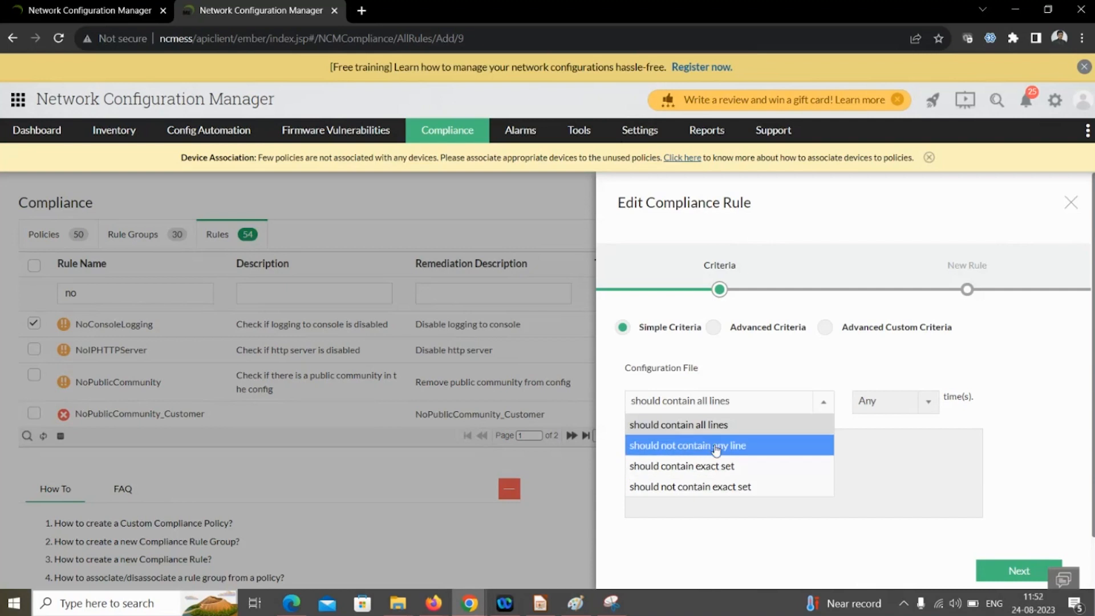
pyautogui.click(709, 429)
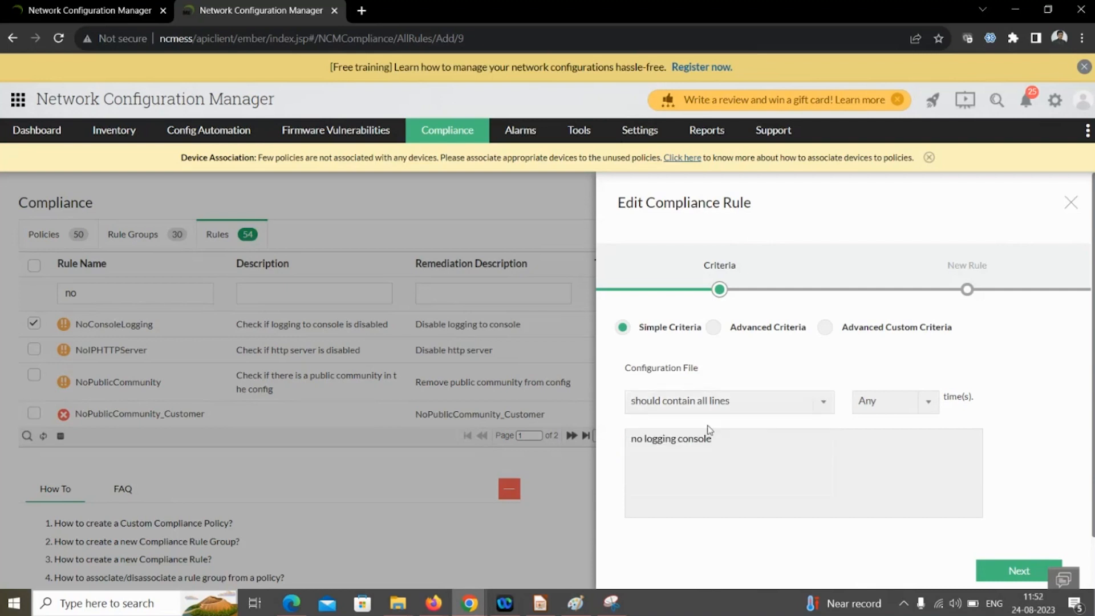
pyautogui.click(893, 403)
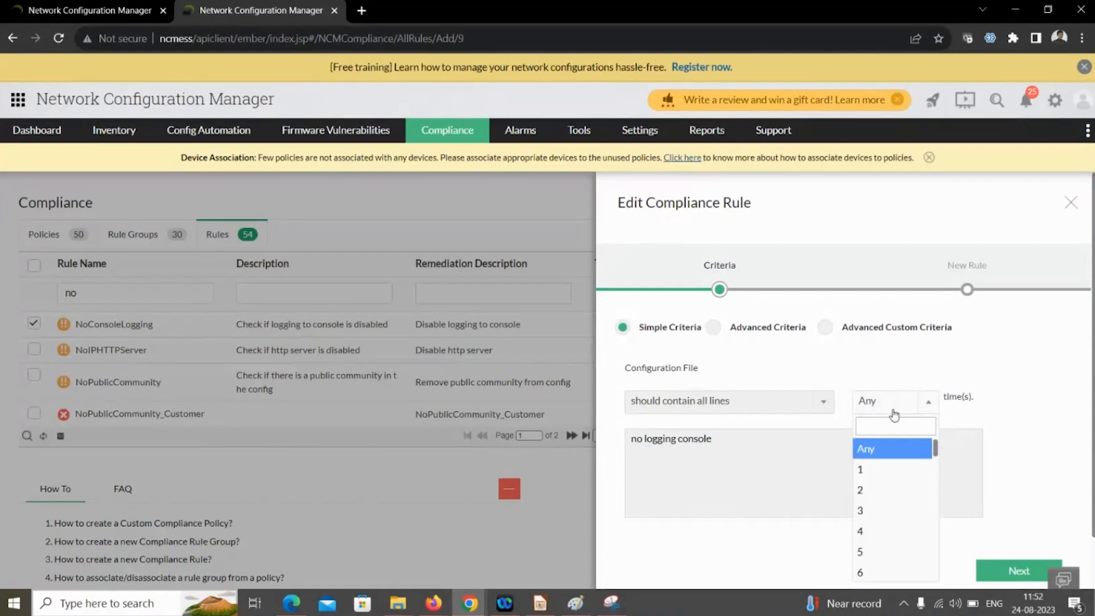
pyautogui.click(885, 469)
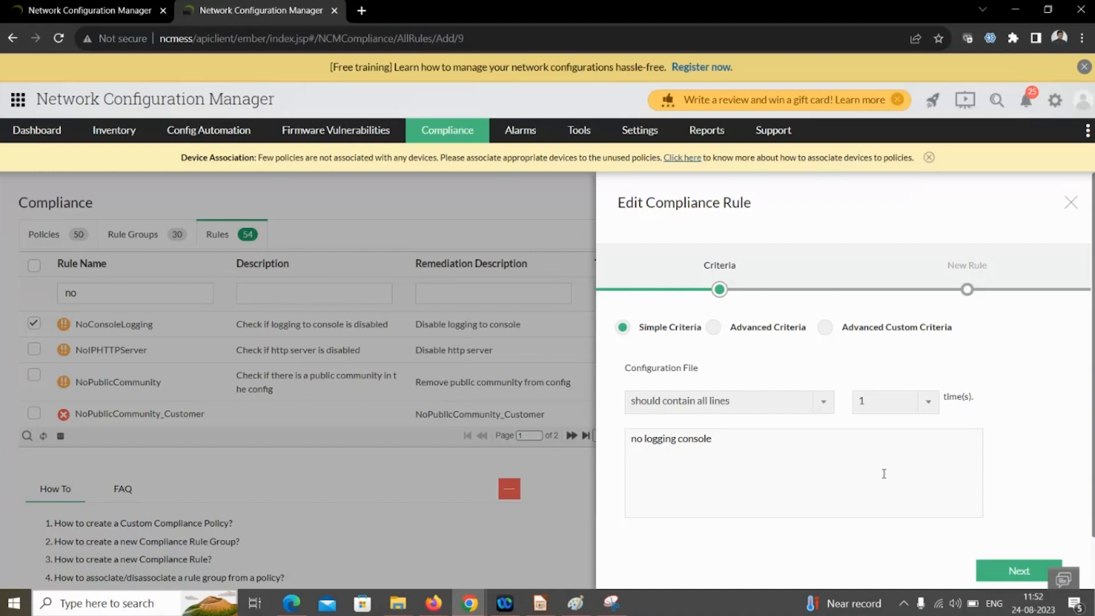
pyautogui.click(885, 402)
pyautogui.click(868, 448)
pyautogui.click(1017, 572)
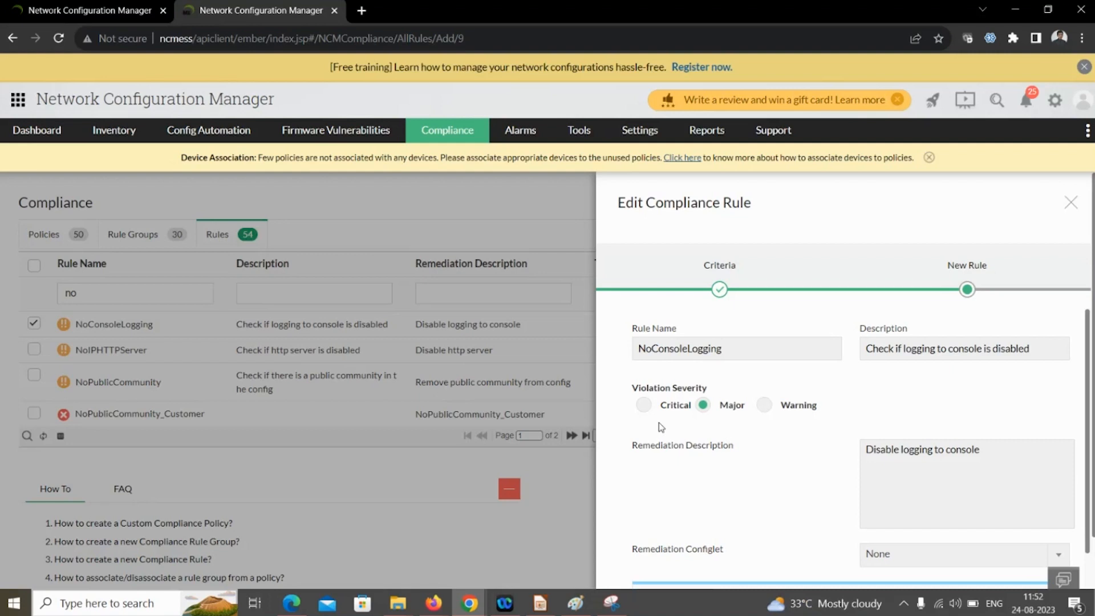
# - Close the NoConsoleLogging editor unsaved and return to the Policies overview
pyautogui.scroll(-1, 688, 456)
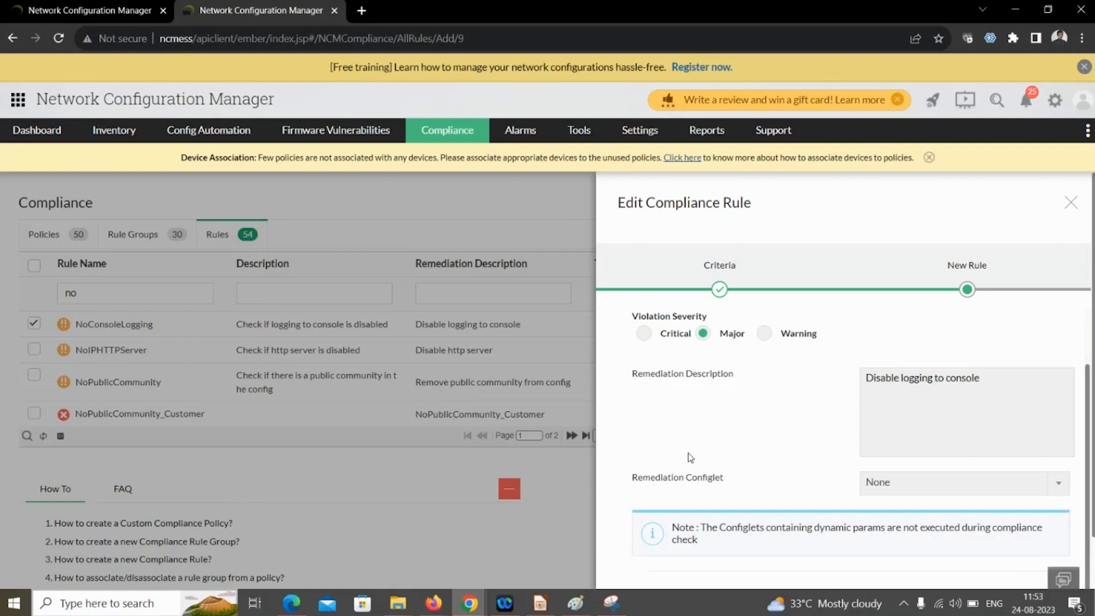
pyautogui.click(1071, 202)
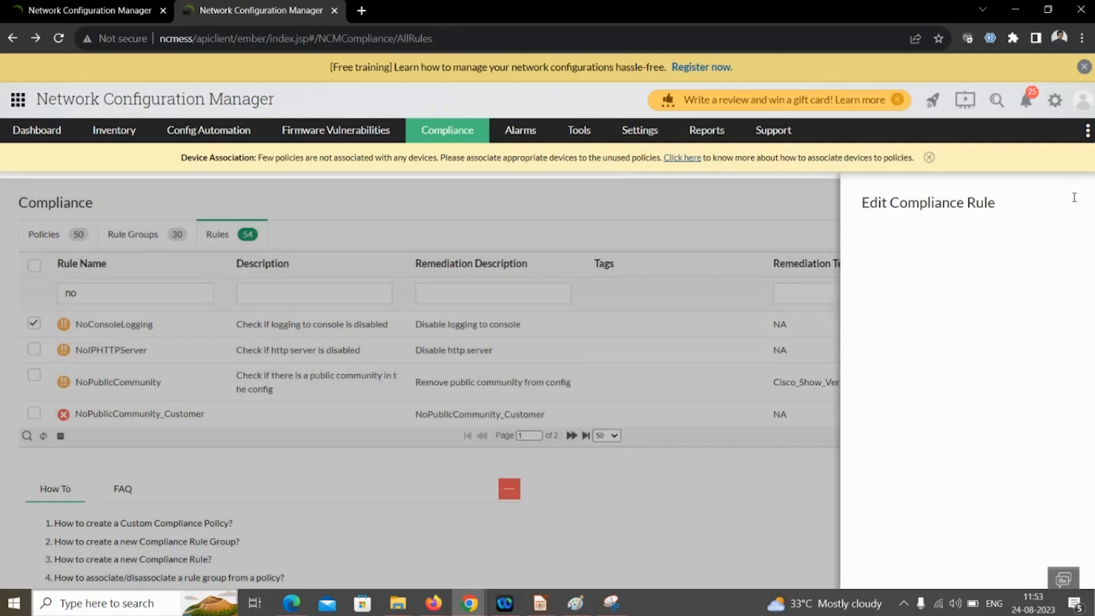
pyautogui.click(48, 238)
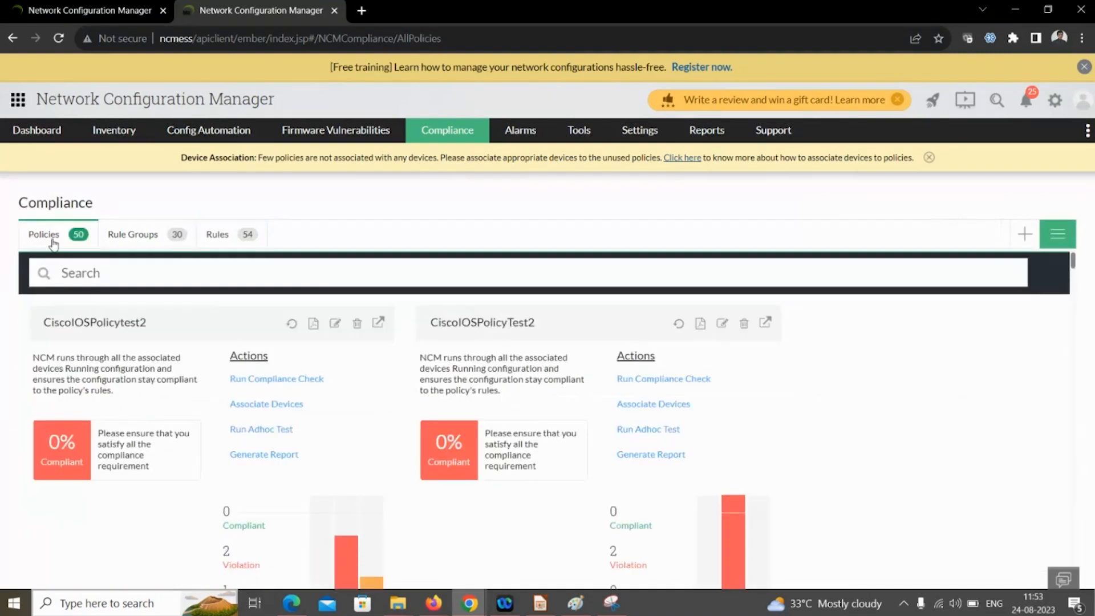
# - Search policies for 'ios' and view CiscoIOSPolicy's per-rule compliance results
pyautogui.scroll(-10, 154, 411)
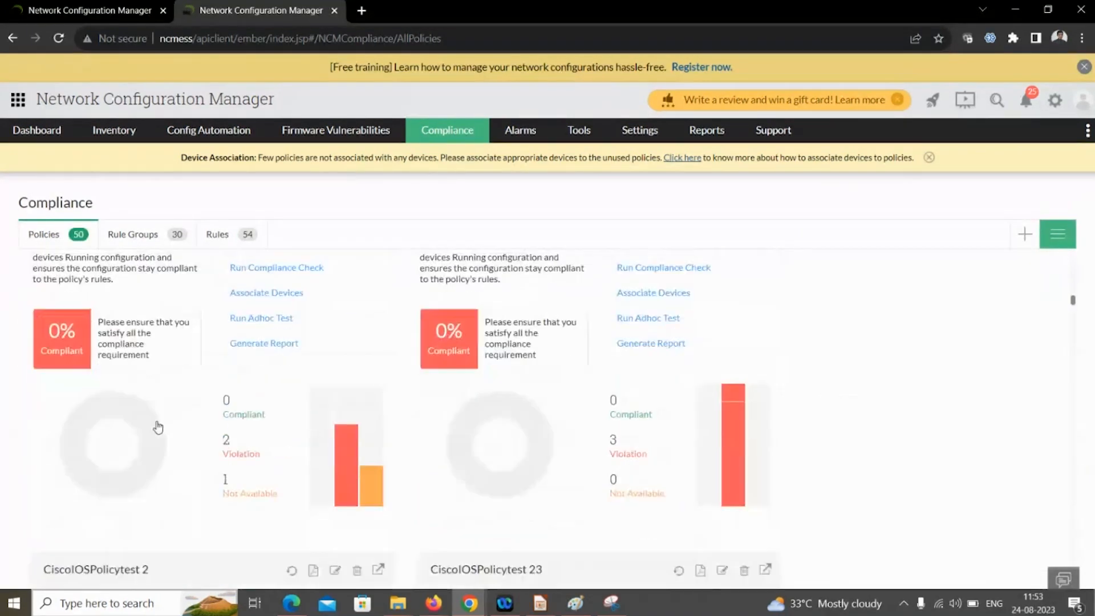
pyautogui.scroll(-10, 158, 426)
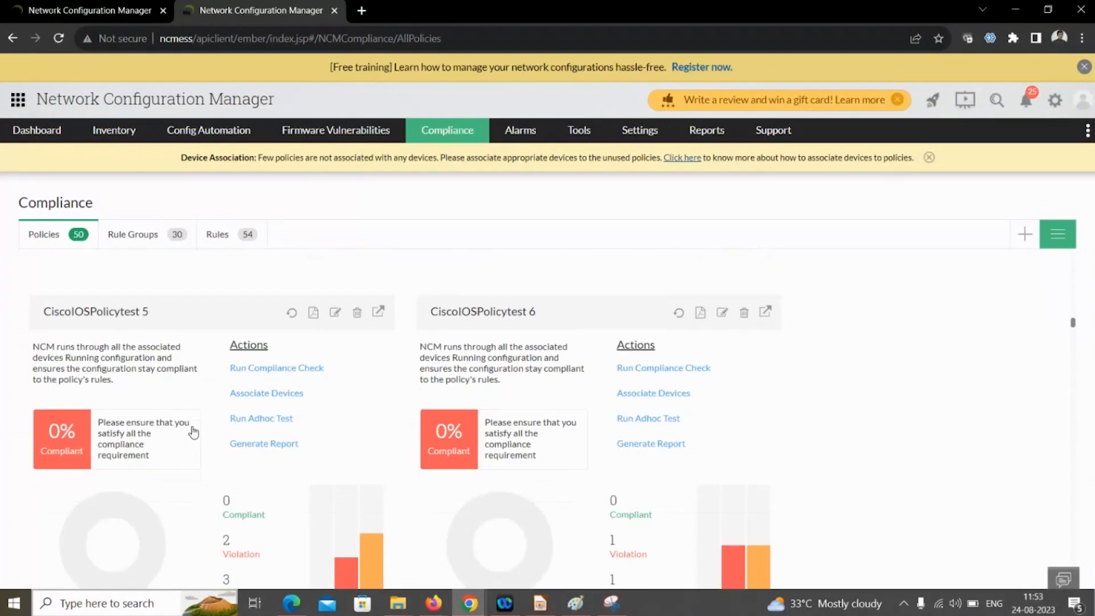
pyautogui.scroll(-5, 194, 432)
pyautogui.scroll(-5, 195, 438)
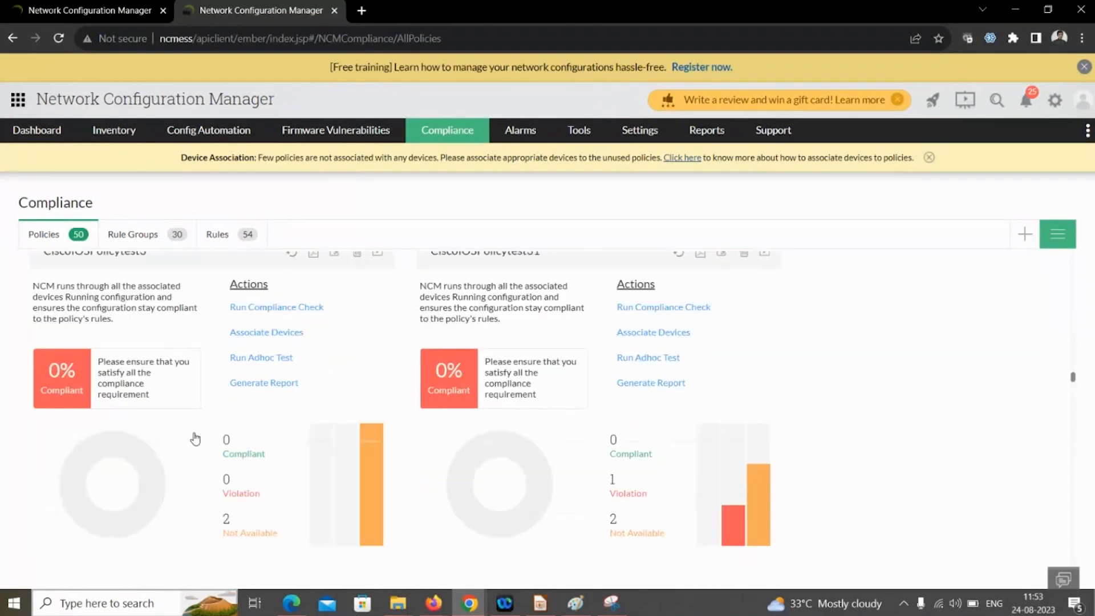
pyautogui.scroll(1, 196, 438)
pyautogui.scroll(-1, 195, 440)
pyautogui.scroll(1, 196, 443)
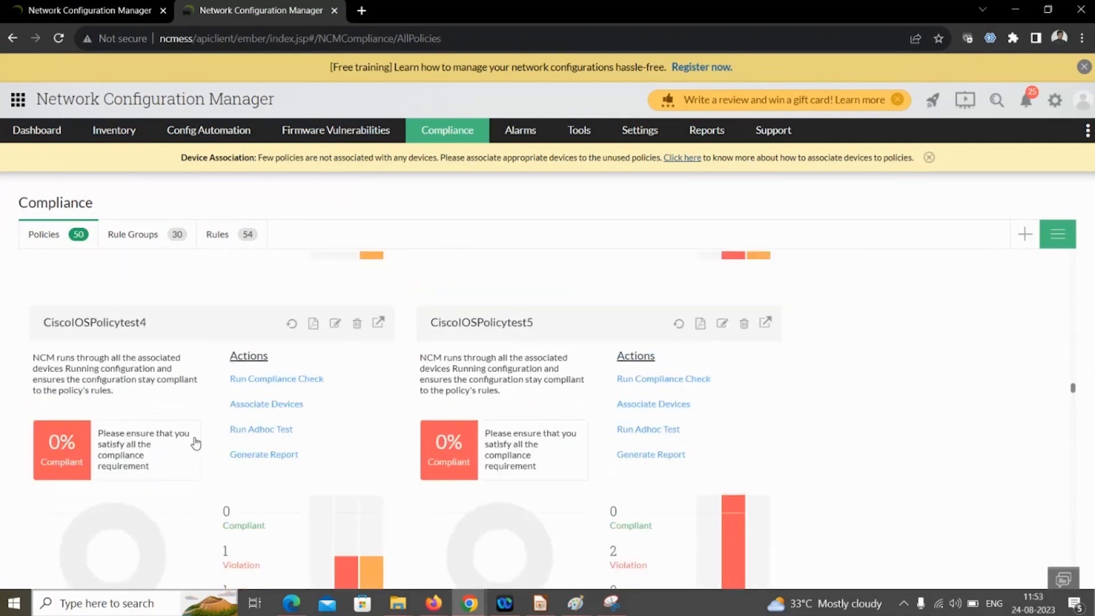
pyautogui.scroll(1, 400, 451)
pyautogui.scroll(10, 400, 450)
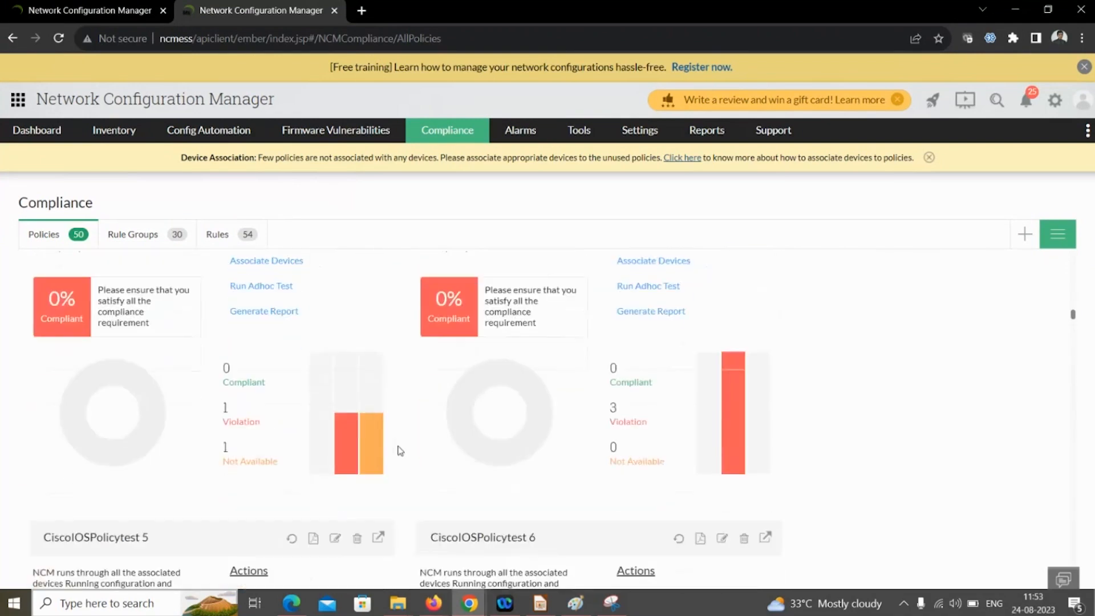
pyautogui.scroll(3, 701, 406)
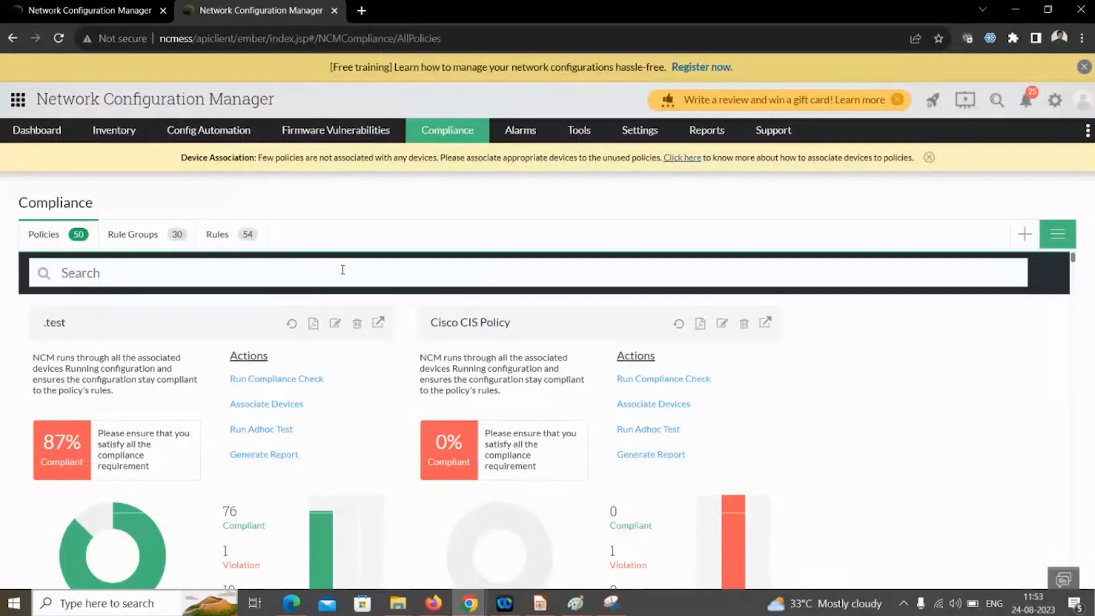
pyautogui.click(305, 264)
pyautogui.write('ios')
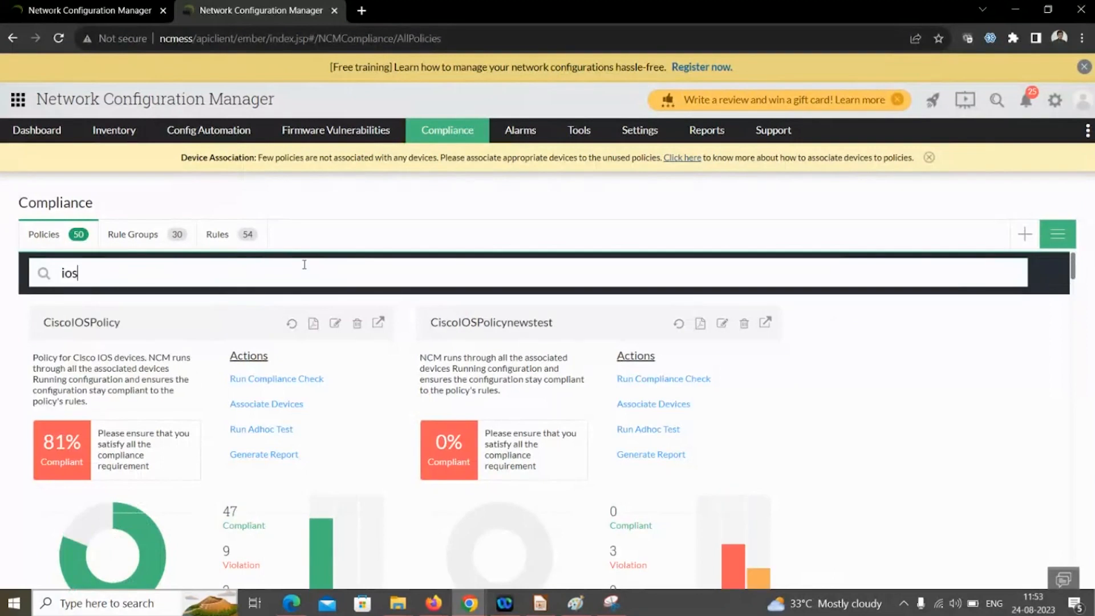
pyautogui.click(124, 525)
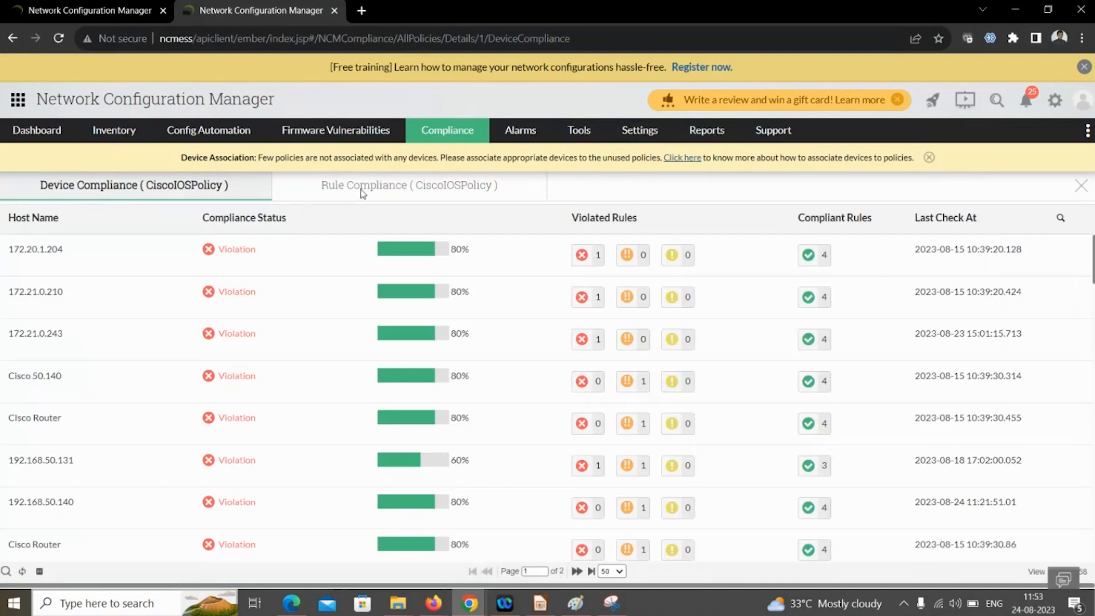
pyautogui.click(361, 190)
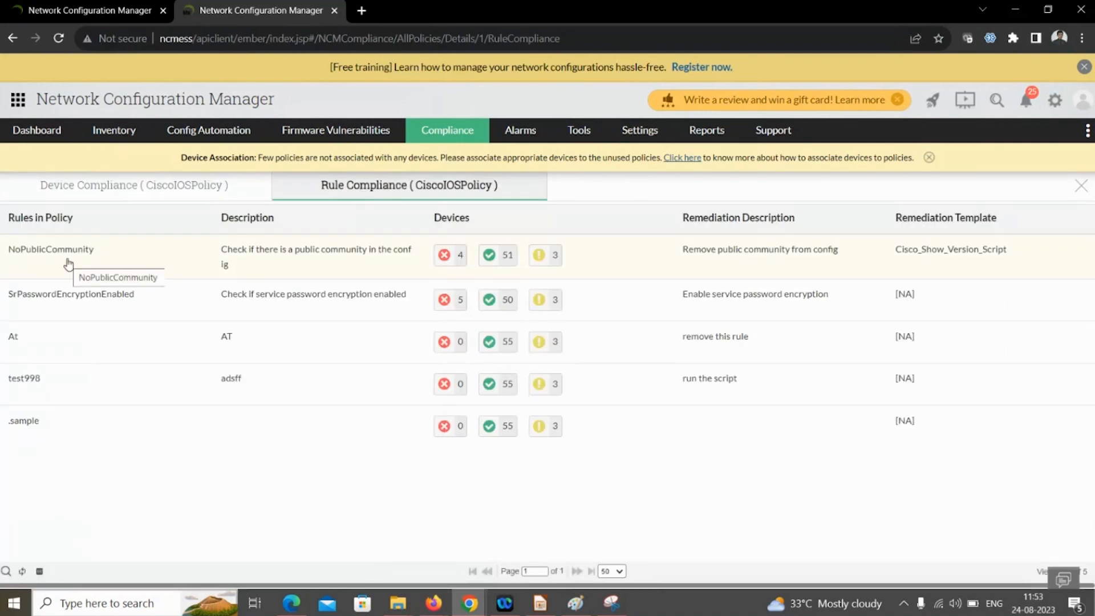
pyautogui.click(63, 258)
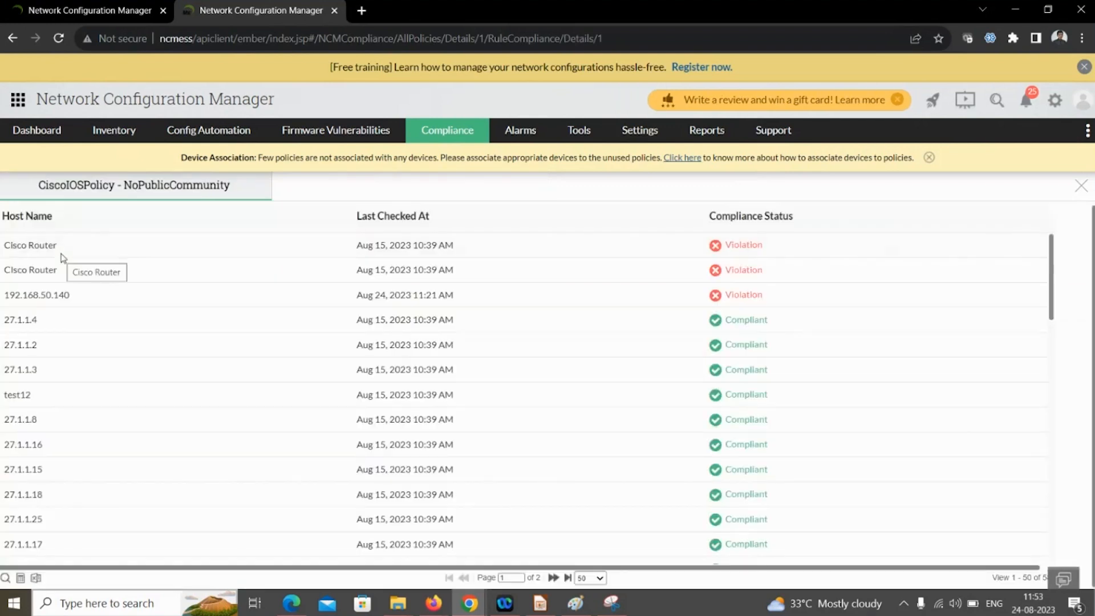
pyautogui.click(12, 39)
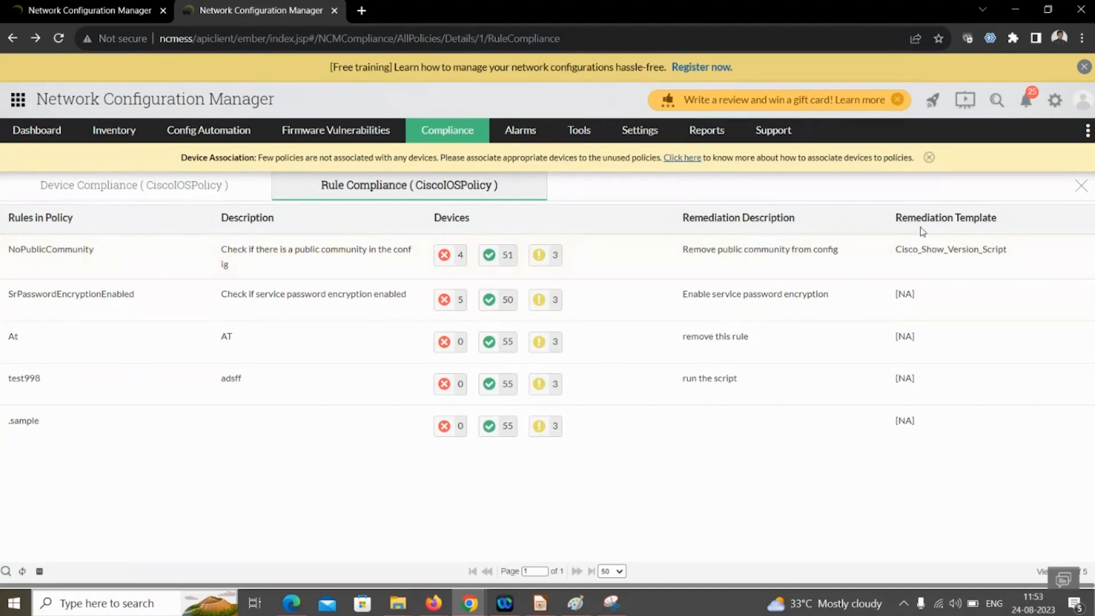
pyautogui.click(928, 263)
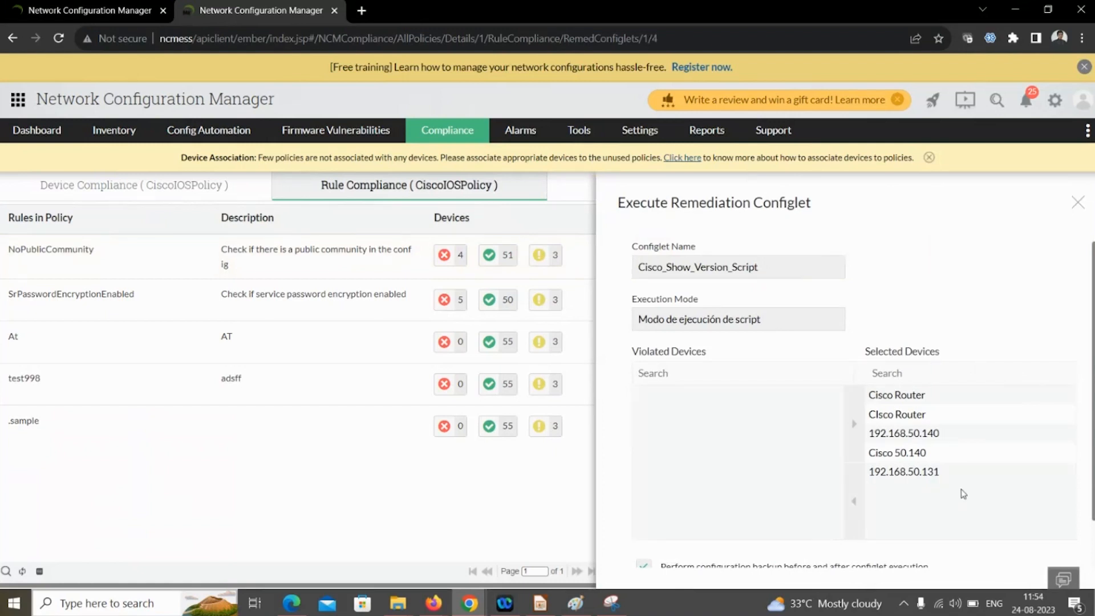
# - Close the Cisco_Show_Version_Script remediation panel without executing and return to the Simple criteria slide
pyautogui.scroll(-1, 973, 499)
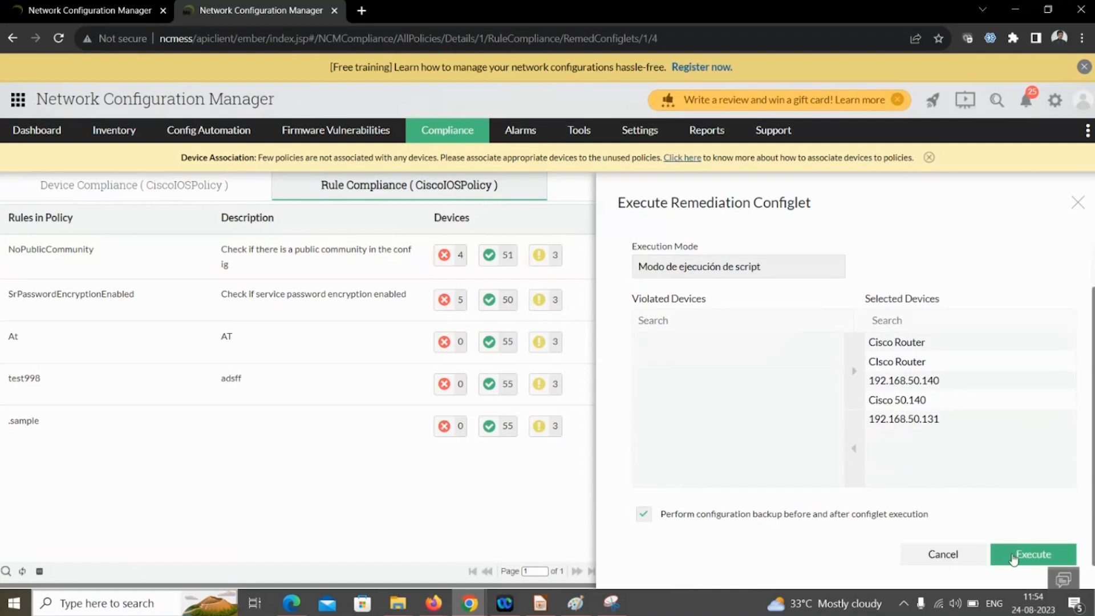
pyautogui.click(1075, 205)
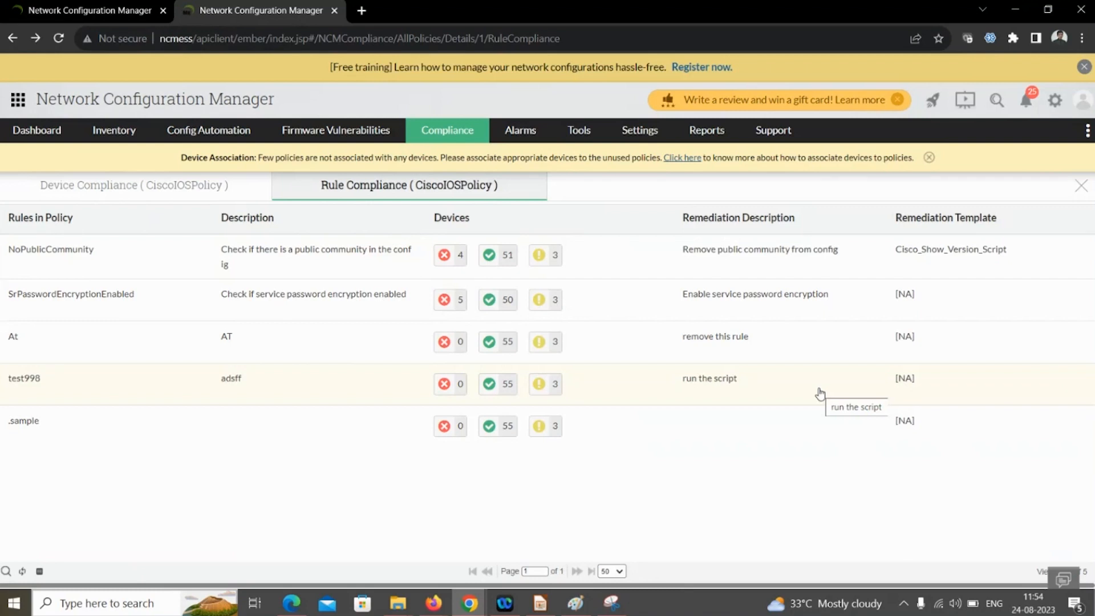
pyautogui.hotkey('alt', 'Tab')
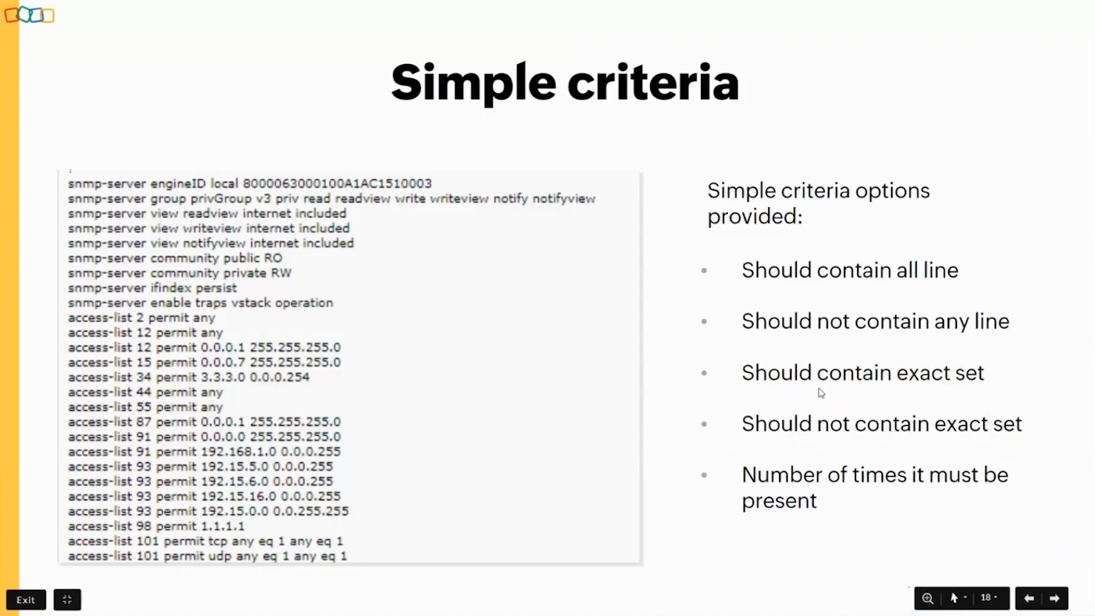
# - Show the Advanced criteria slide, then open the full list of 54 compliance rules
pyautogui.press('Right')
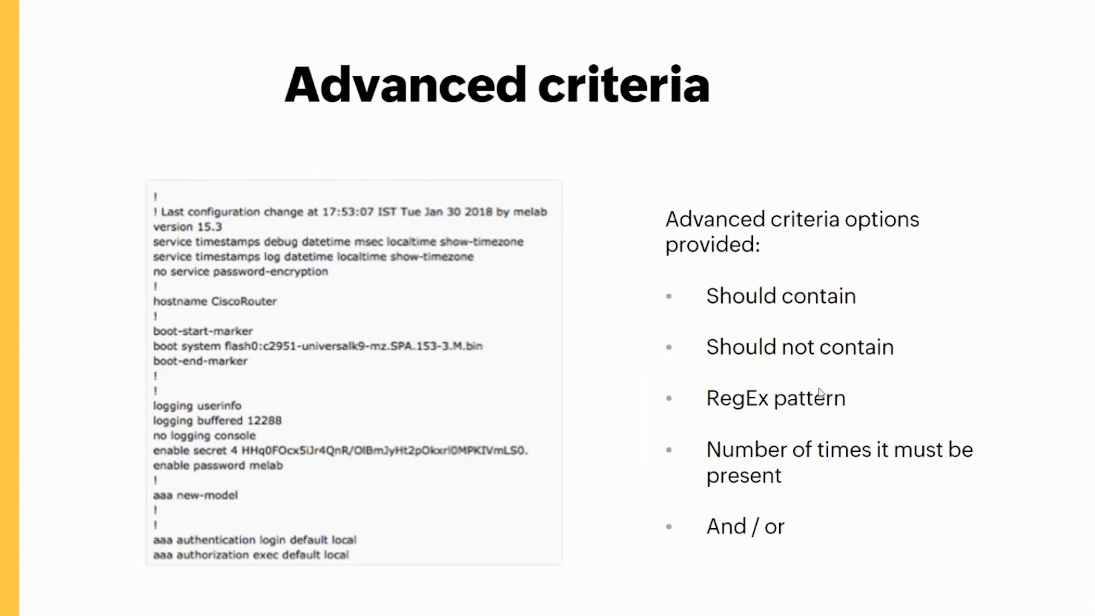
pyautogui.hotkey('alt', 'Tab')
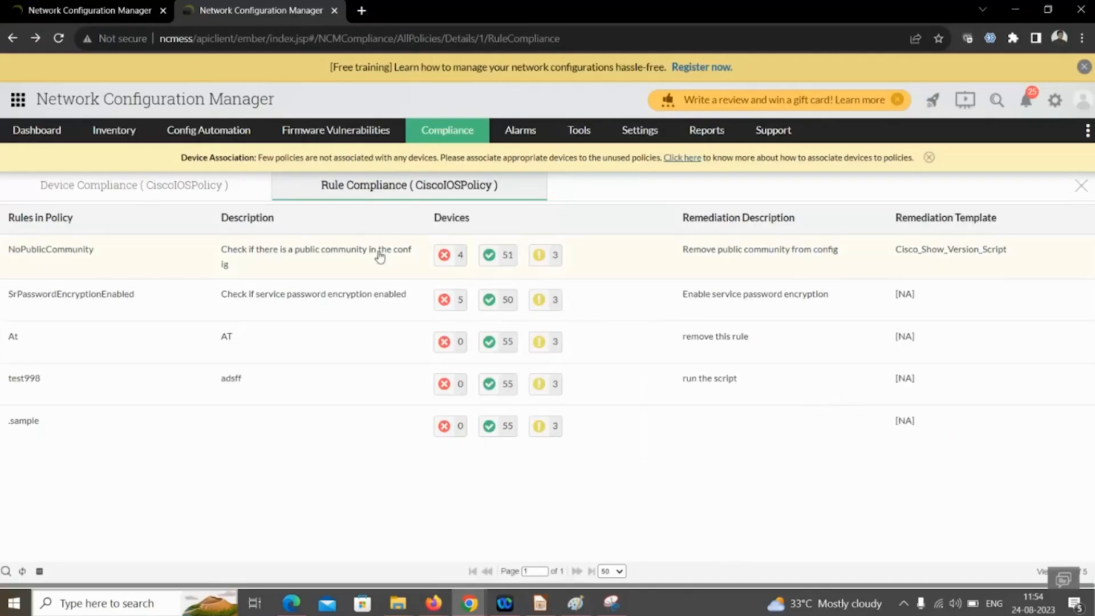
pyautogui.moveTo(422, 140)
pyautogui.click(428, 210)
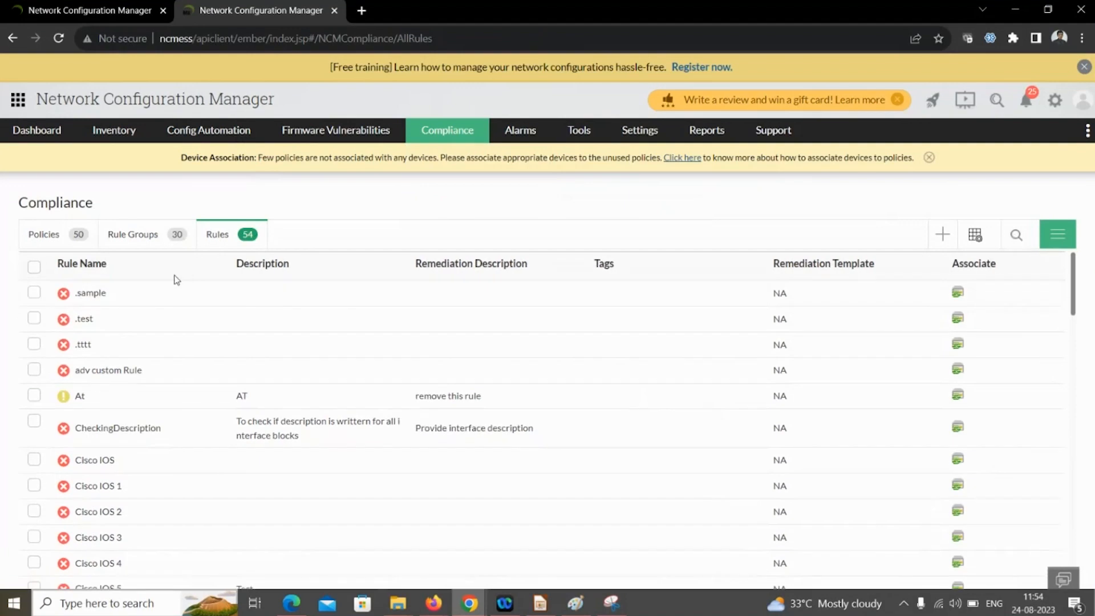
# - Filter rules by name 'enable' and open EnableSecretConfigured for editing
pyautogui.click(1016, 235)
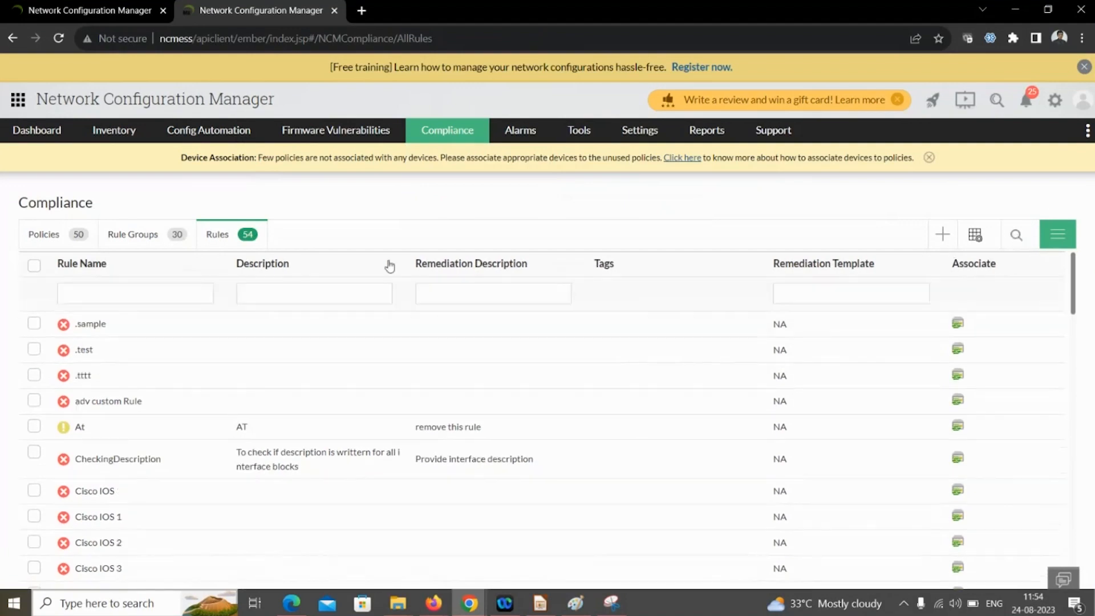
pyautogui.click(79, 295)
pyautogui.write('enable')
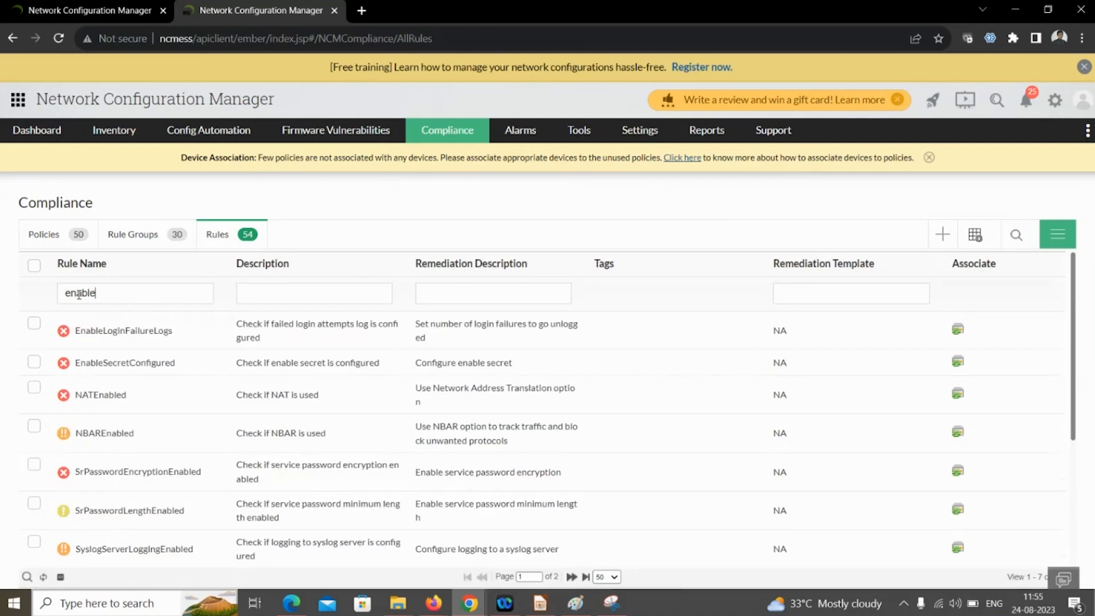
pyautogui.click(118, 368)
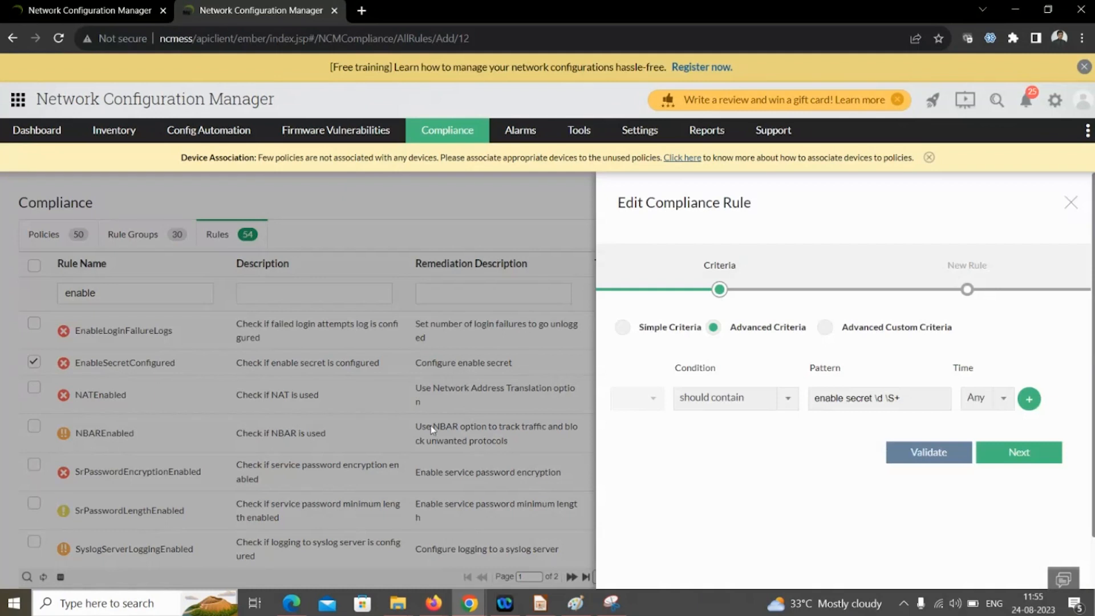
# - Add a second criteria row joined with 'and' using 'should contain'
pyautogui.moveTo(923, 397); pyautogui.dragTo(815, 400)
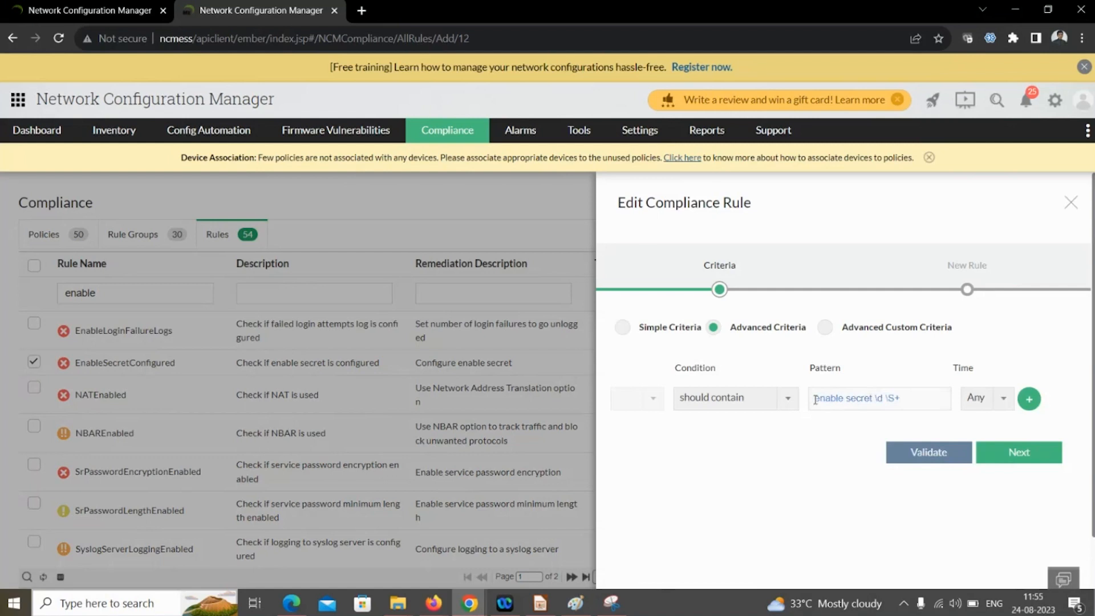
pyautogui.click(1030, 399)
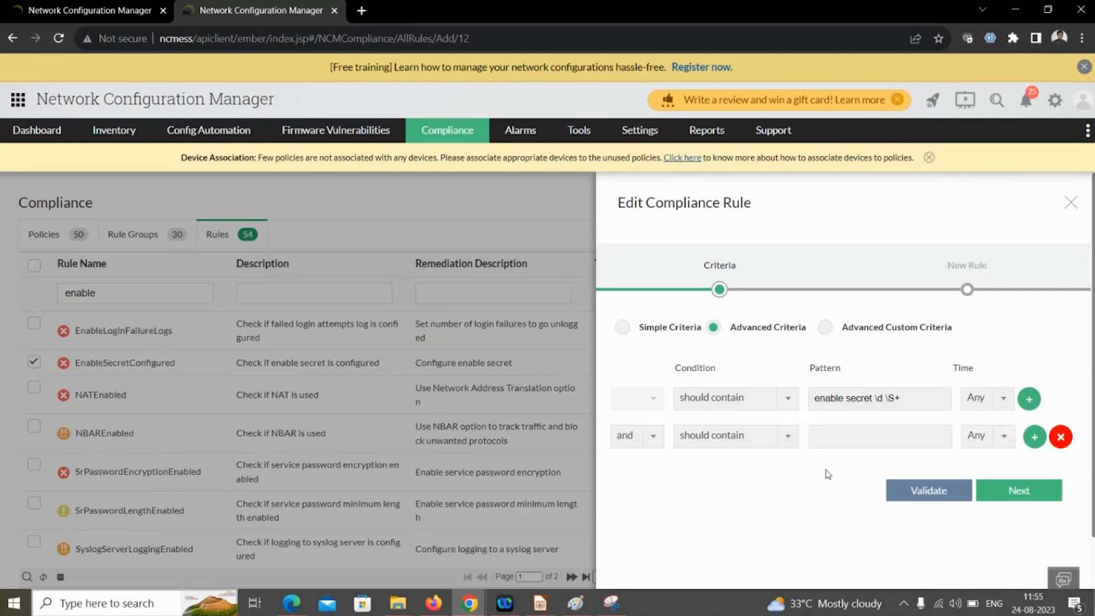
pyautogui.click(650, 437)
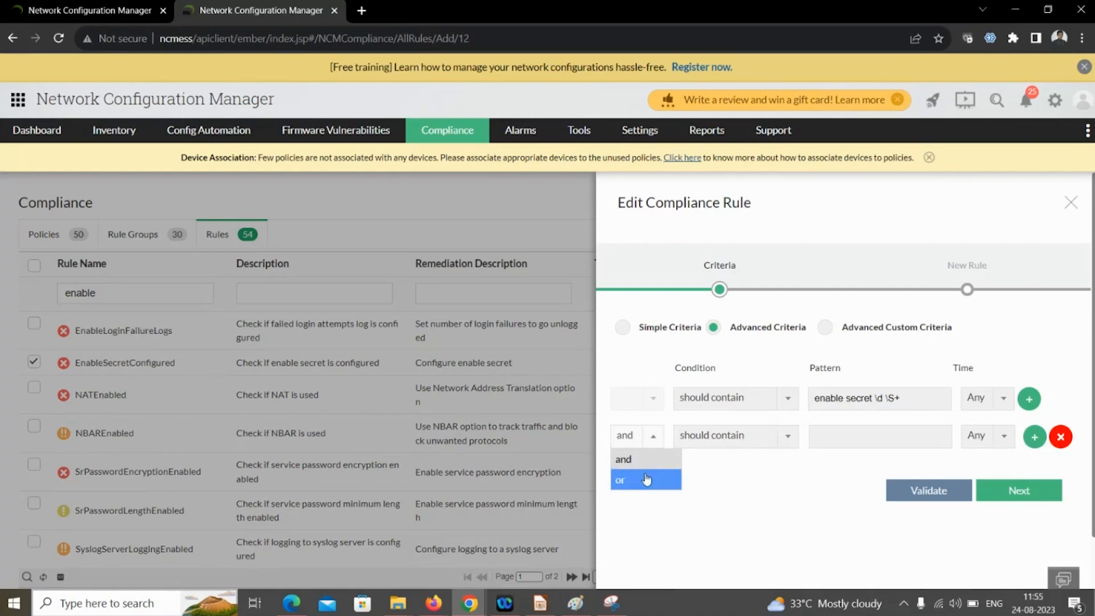
pyautogui.click(712, 482)
pyautogui.click(757, 448)
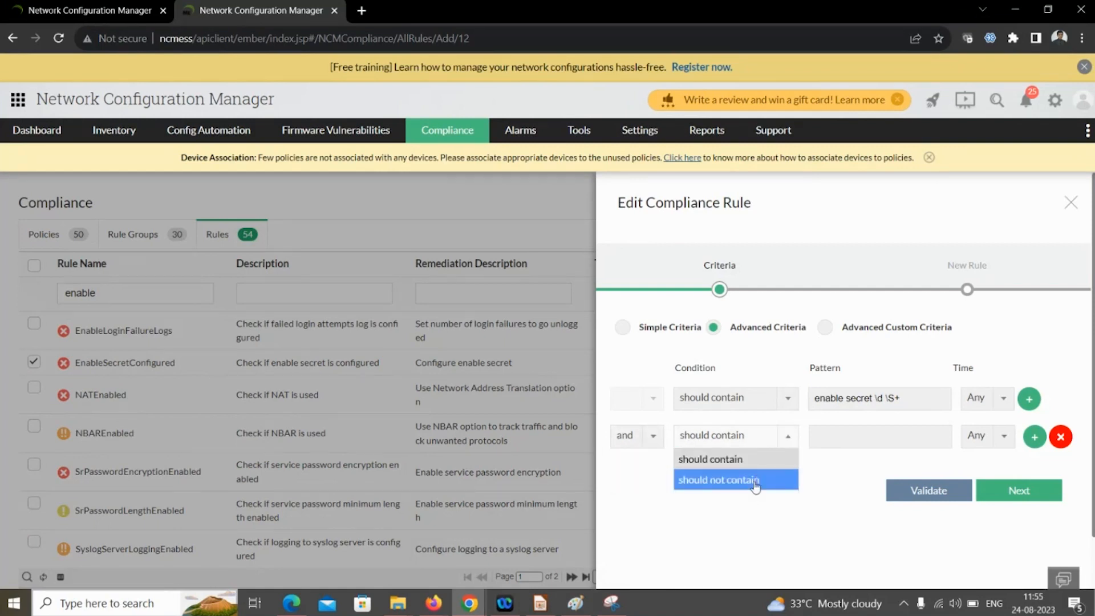
pyautogui.click(809, 506)
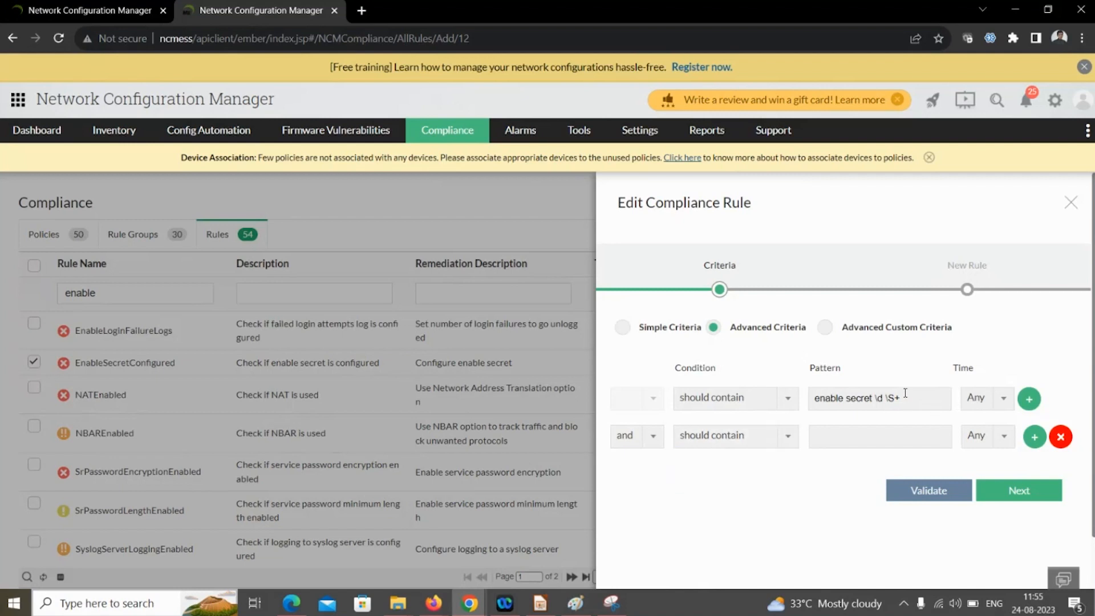
pyautogui.moveTo(909, 396); pyautogui.dragTo(866, 399)
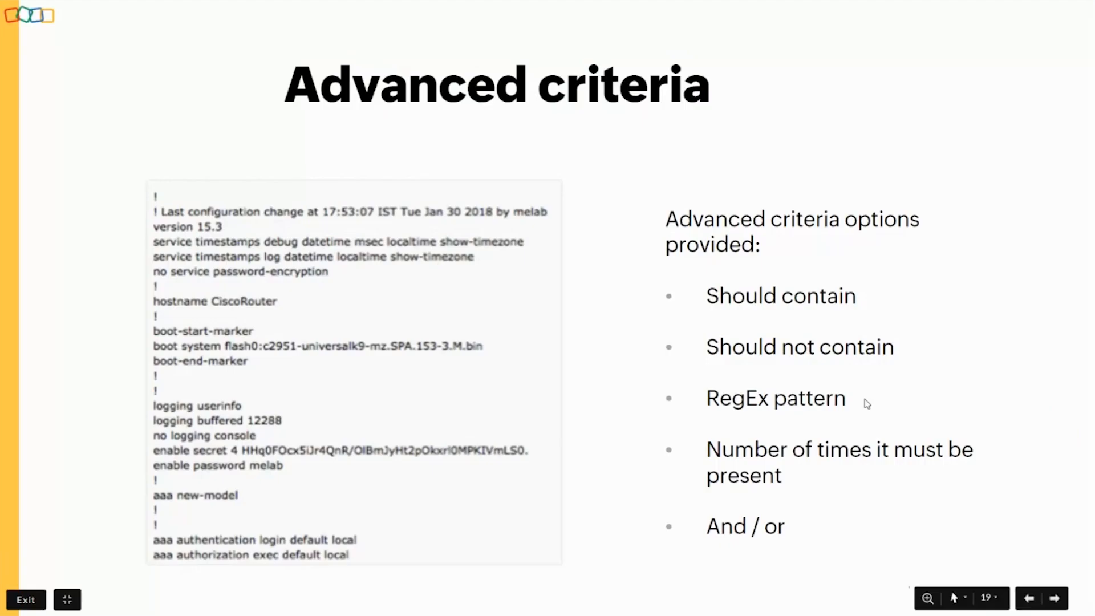
# - Show the Advanced custom criteria slide, then filter compliance rules by name 'check'
pyautogui.press('Right')
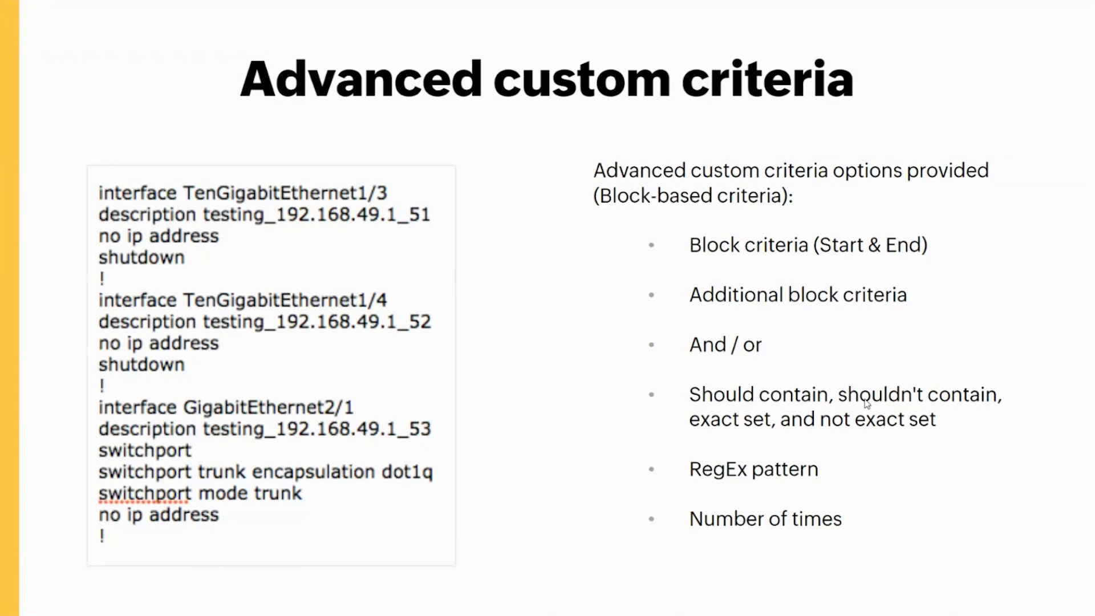
pyautogui.hotkey('alt', 'Tab')
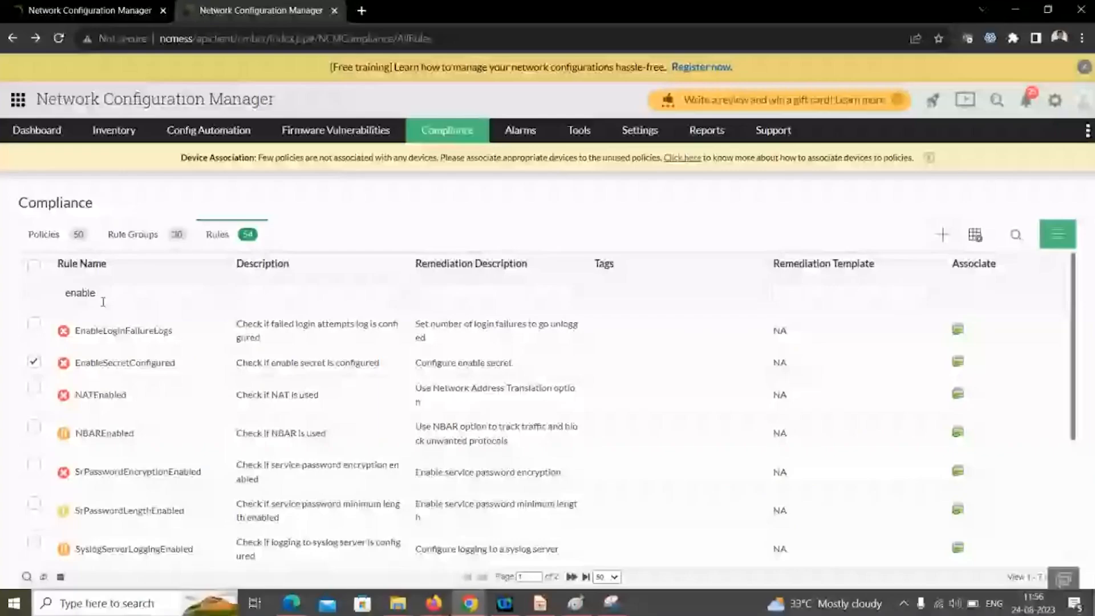
pyautogui.moveTo(103, 299); pyautogui.dragTo(34, 297)
pyautogui.write('check')
pyautogui.press('Return')
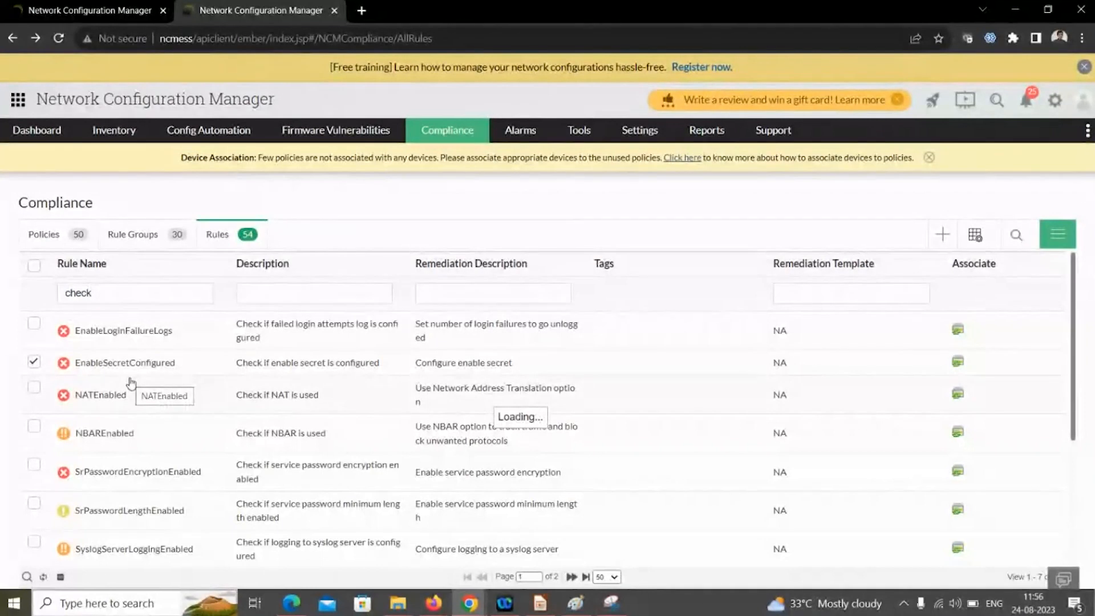
# - Open the CheckingDescription rule, review its interface-description custom block criteria, and advance to rule details
pyautogui.write('king')
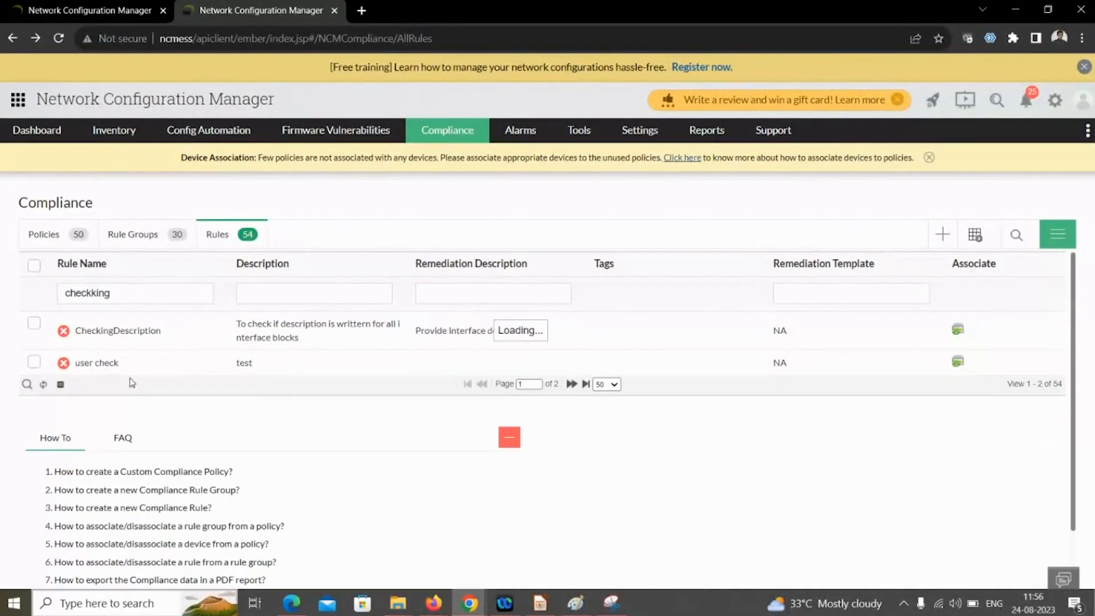
pyautogui.click(148, 329)
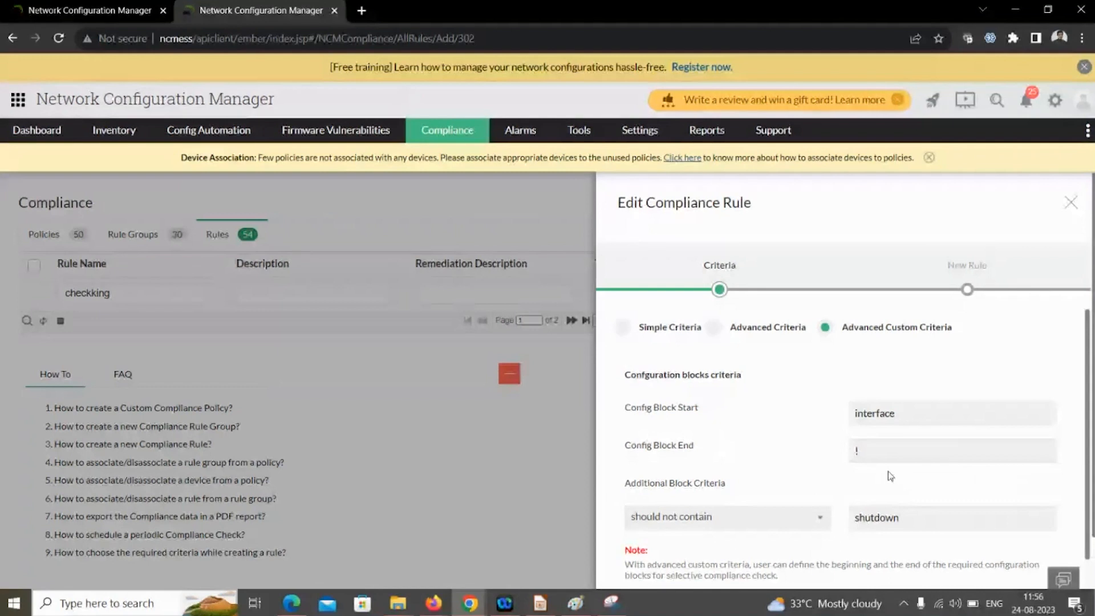
pyautogui.scroll(-1, 884, 472)
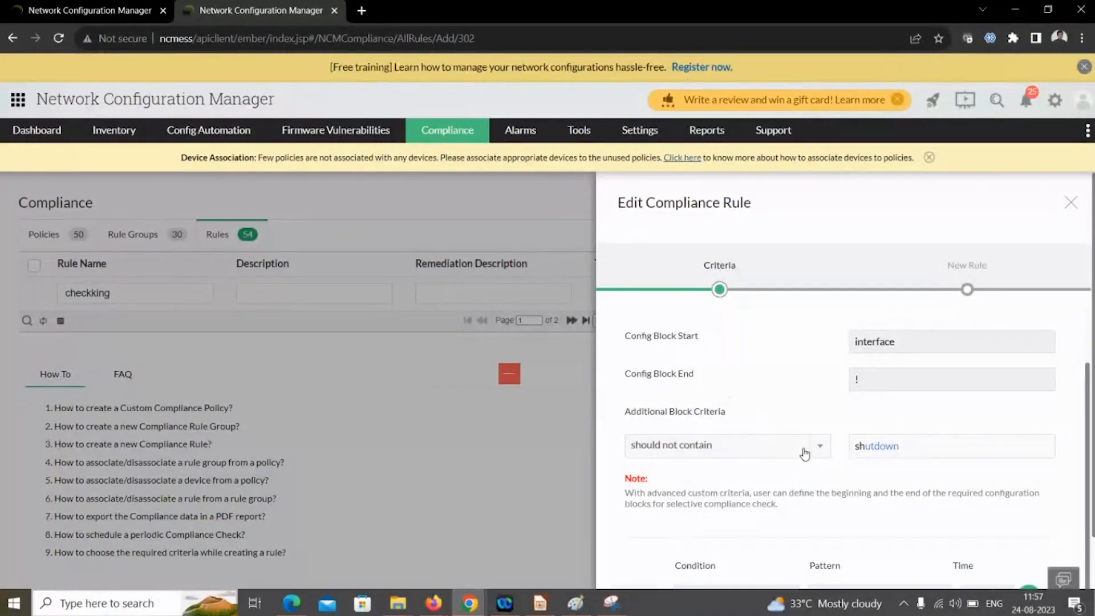
pyautogui.scroll(2, 821, 460)
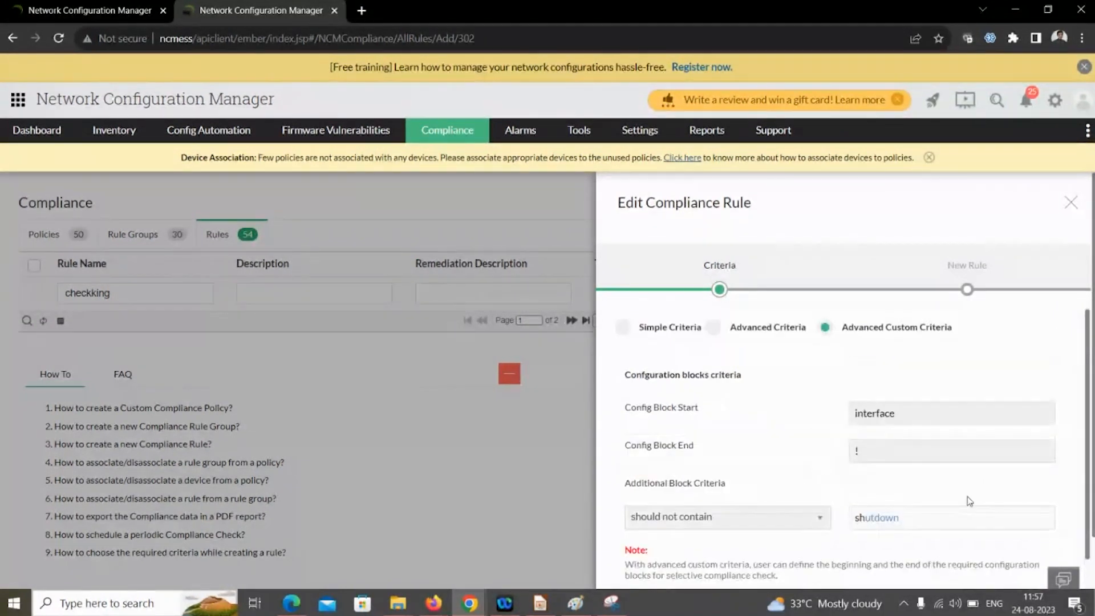
pyautogui.scroll(-2, 950, 510)
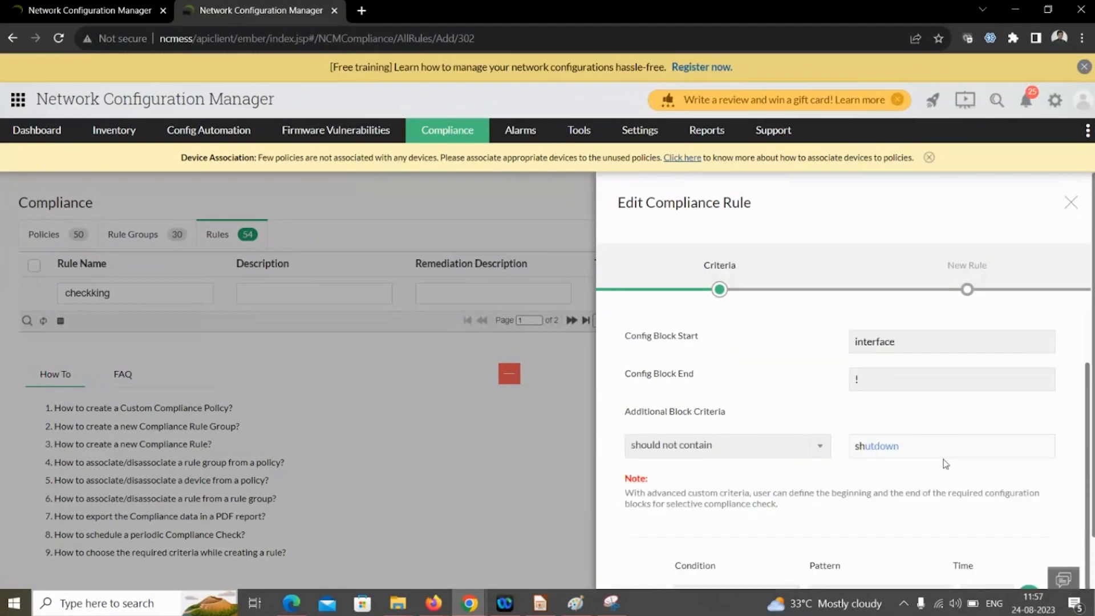
pyautogui.scroll(-1, 946, 464)
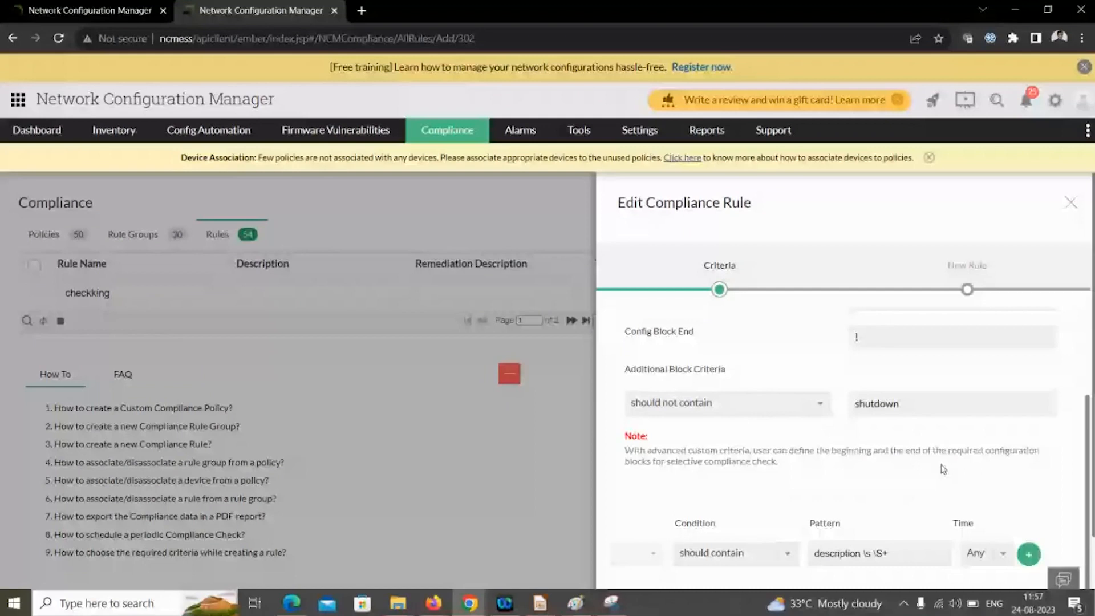
pyautogui.scroll(-1, 944, 469)
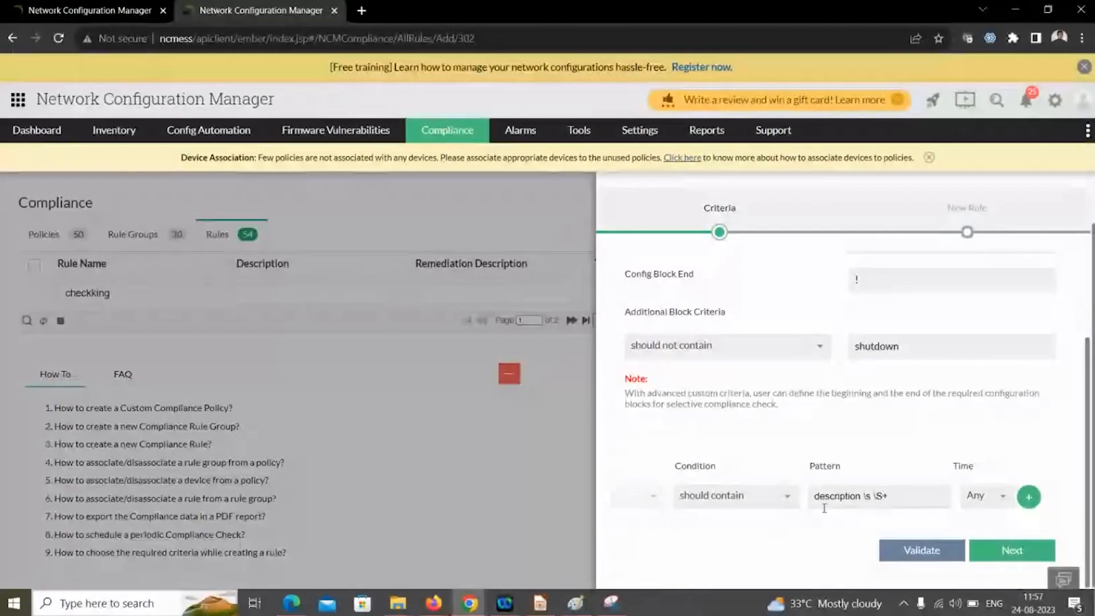
pyautogui.click(1014, 554)
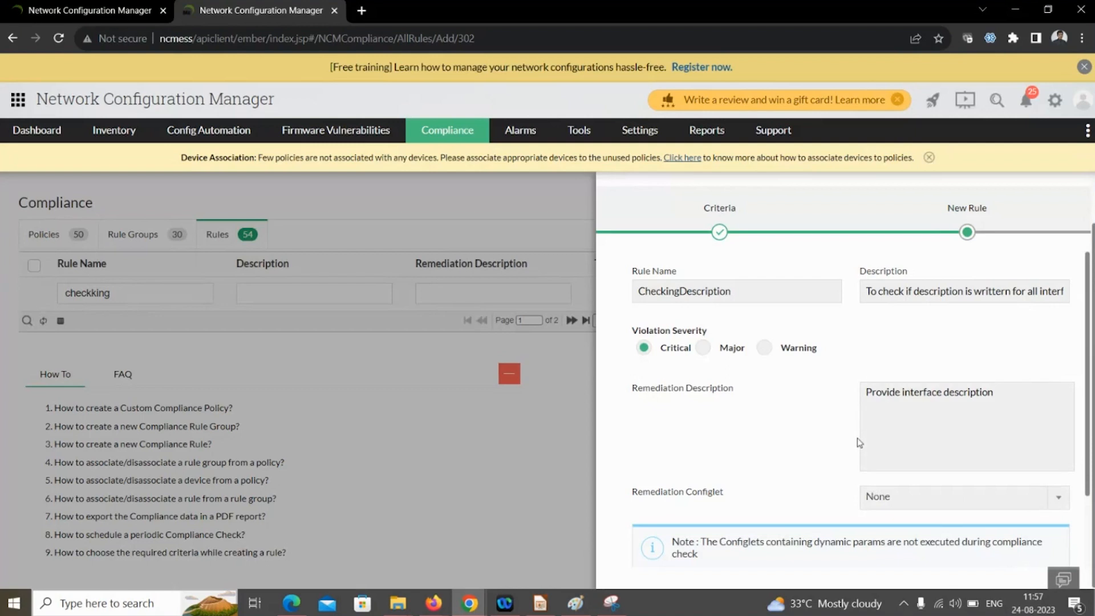
# - Select Cisco_Syslog_Configurations as the remediation configlet, then cancel the CheckingDescription edit without saving
pyautogui.scroll(-2, 789, 380)
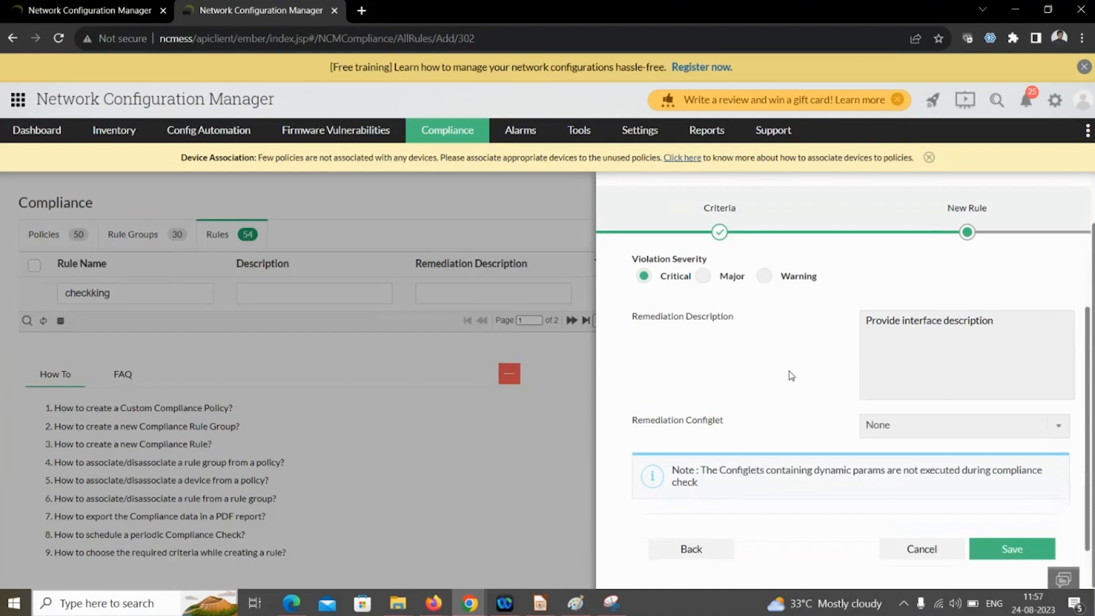
pyautogui.click(869, 428)
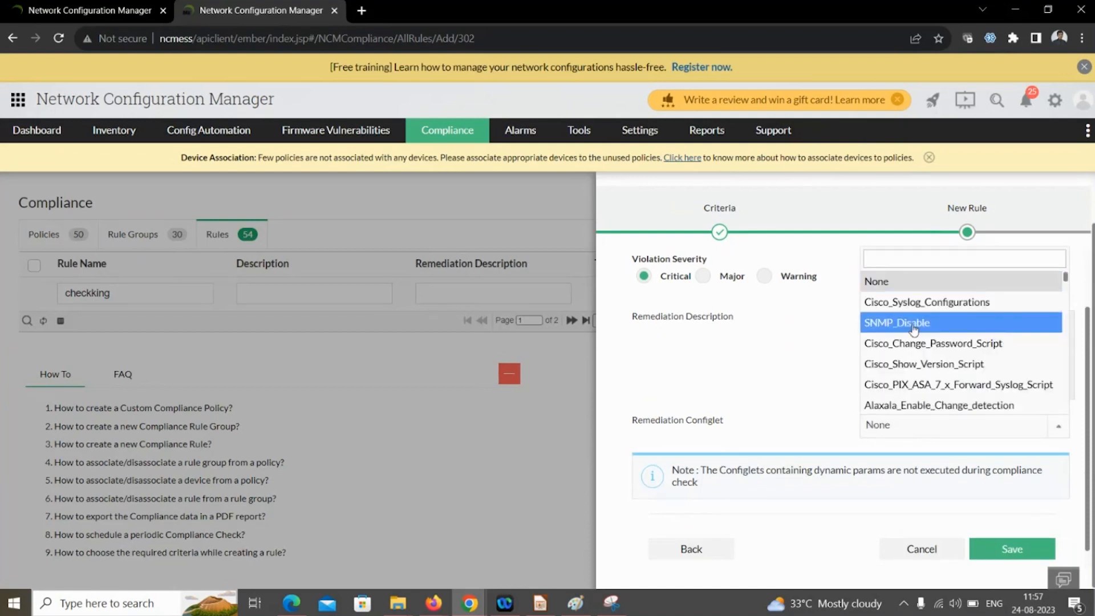
pyautogui.click(913, 302)
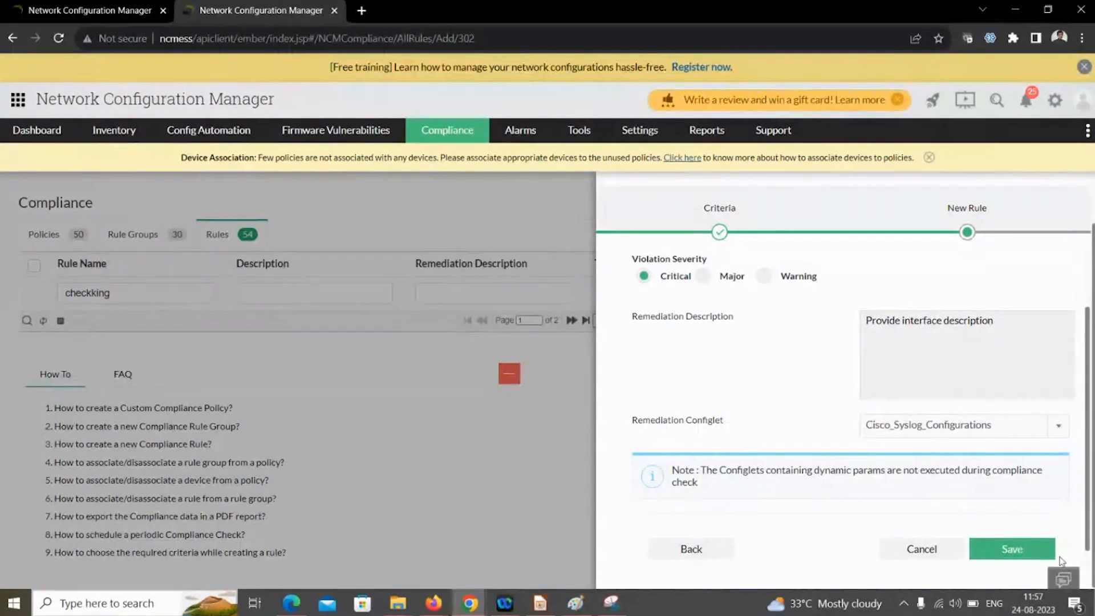
pyautogui.click(911, 554)
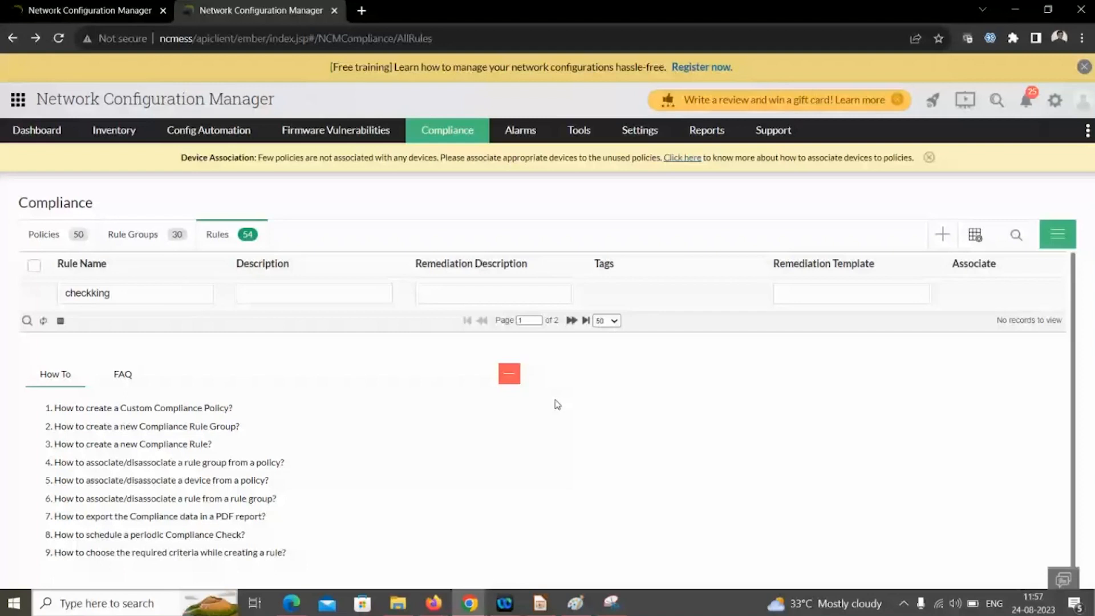
pyautogui.hotkey('alt', 'Tab')
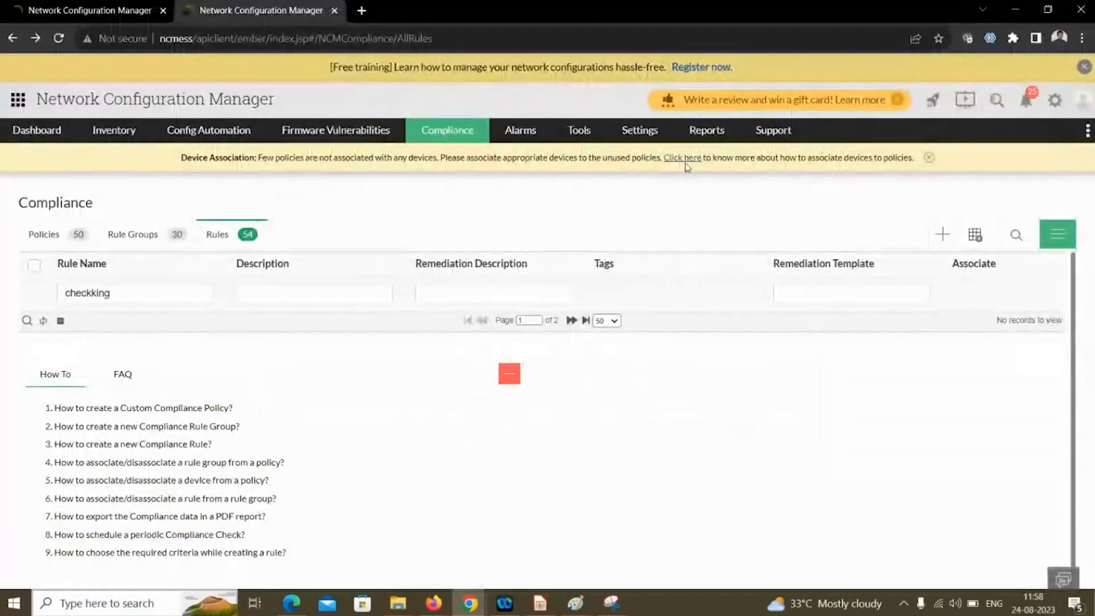
# - Open the Compliance Report and drill into CiscoIOSPolicytest results for device 27.1.1.19
pyautogui.moveTo(703, 132)
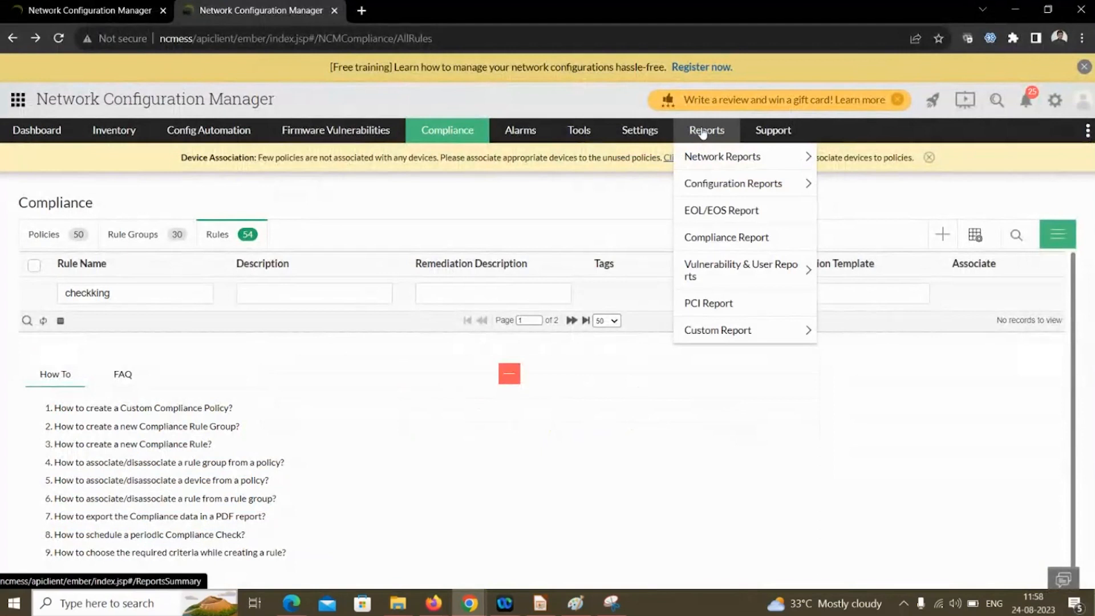
pyautogui.click(719, 238)
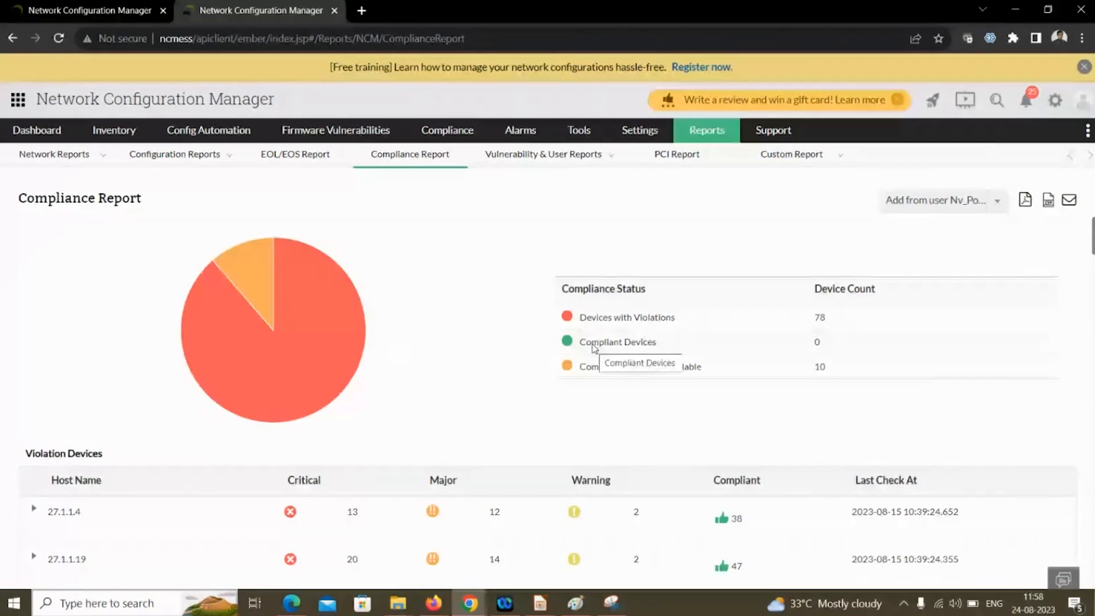
pyautogui.scroll(-3, 440, 379)
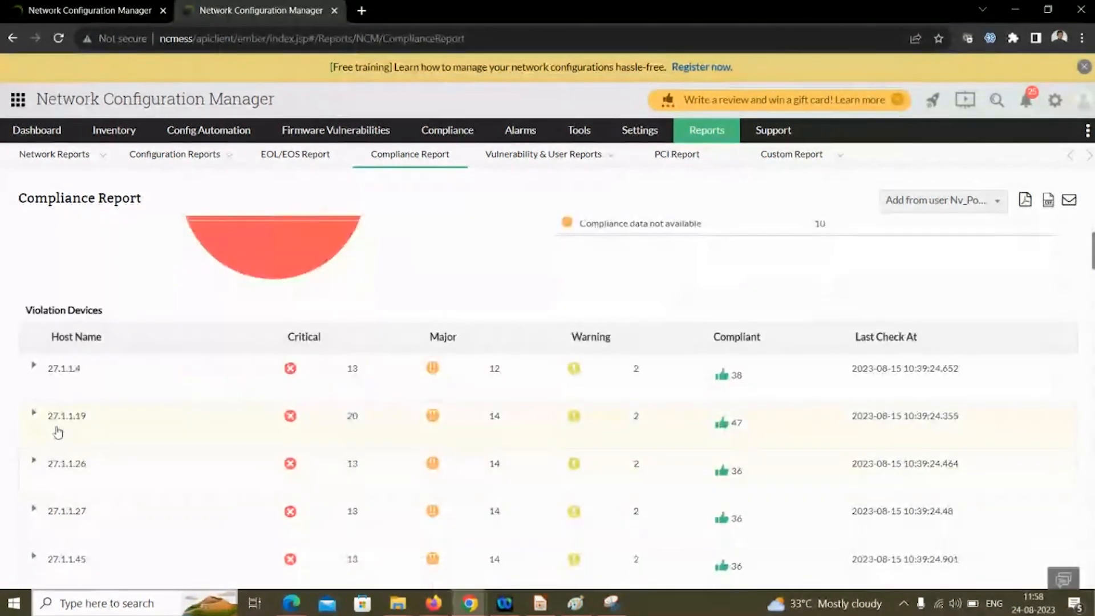
pyautogui.click(35, 415)
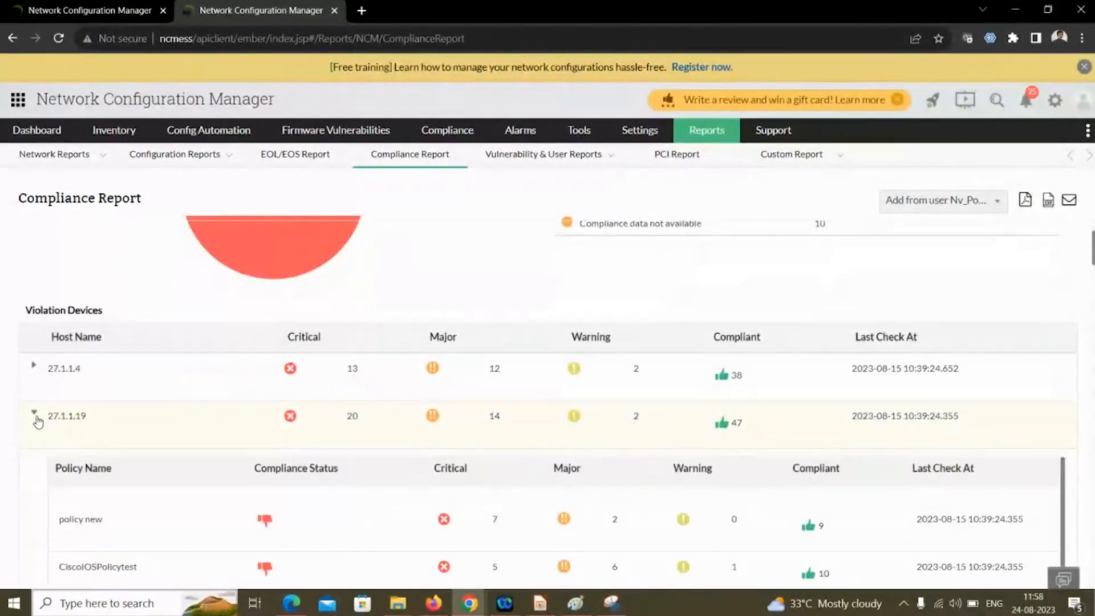
pyautogui.scroll(-2, 97, 439)
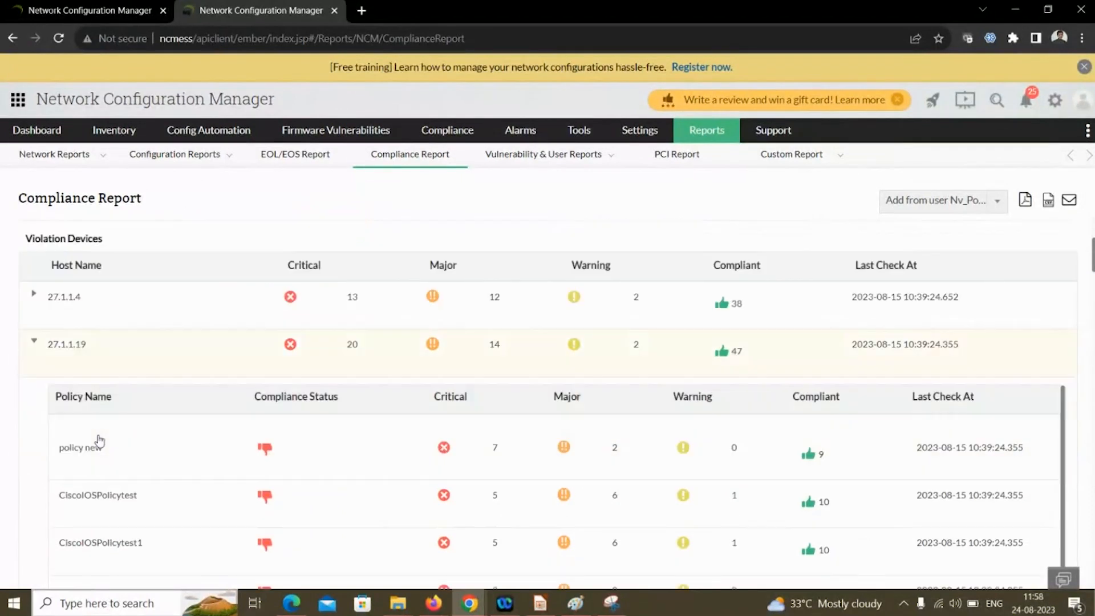
pyautogui.scroll(-2, 119, 475)
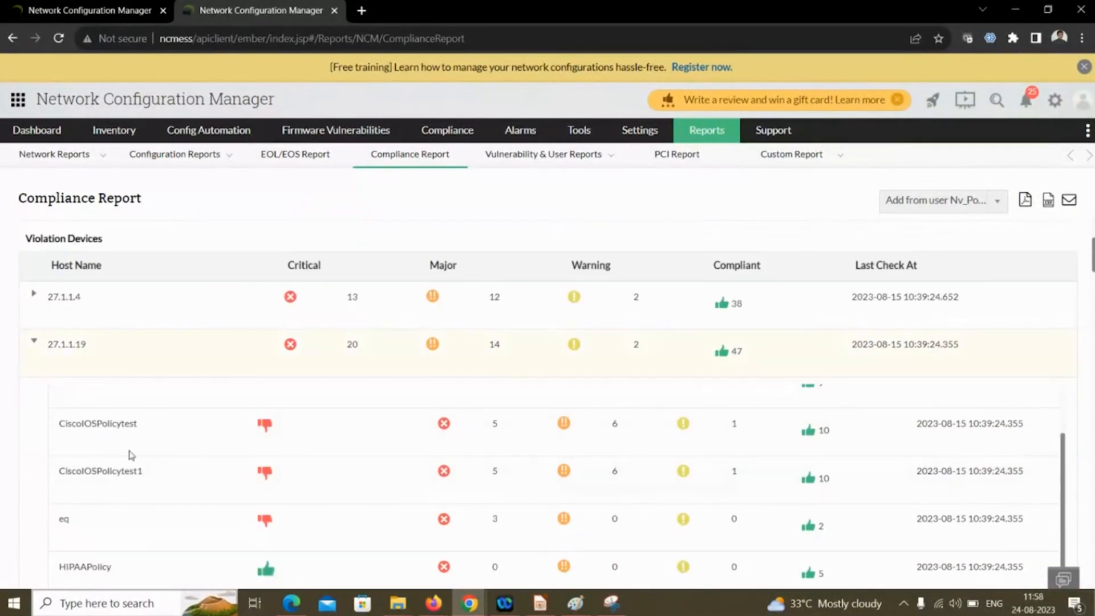
pyautogui.click(121, 439)
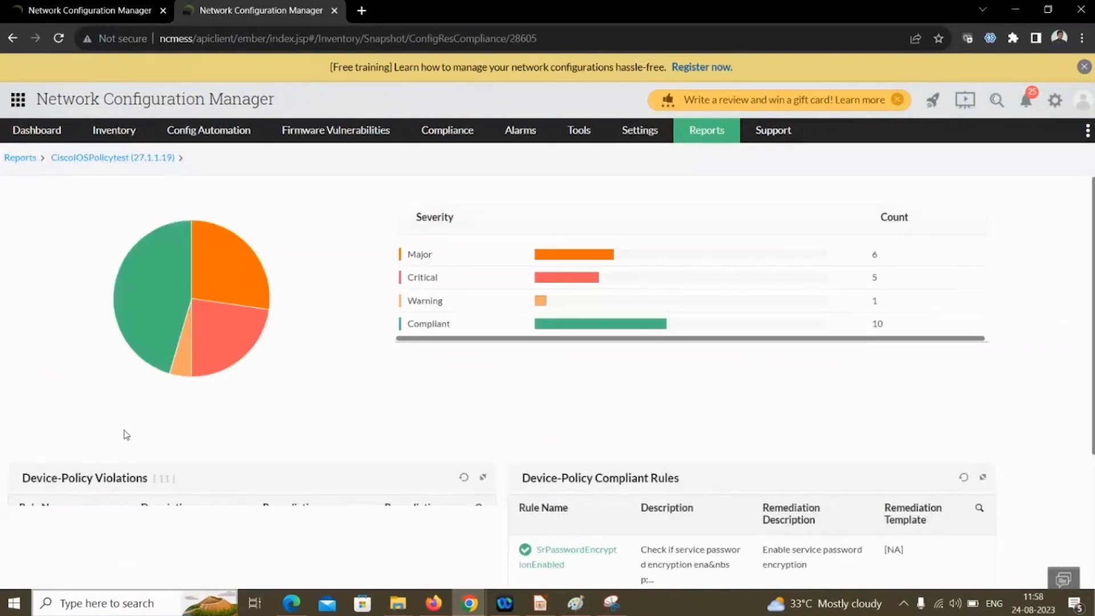
# - View the DHCPServiceDisabled rule summary for device 27.1.1.19, then close it
pyautogui.scroll(-1, 197, 426)
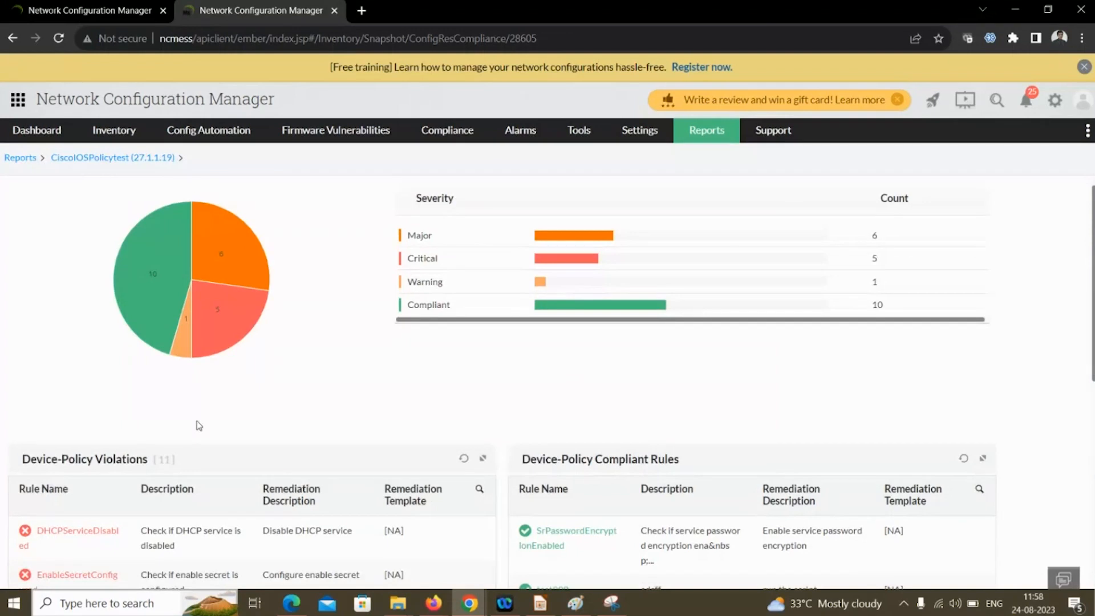
pyautogui.scroll(-2, 197, 426)
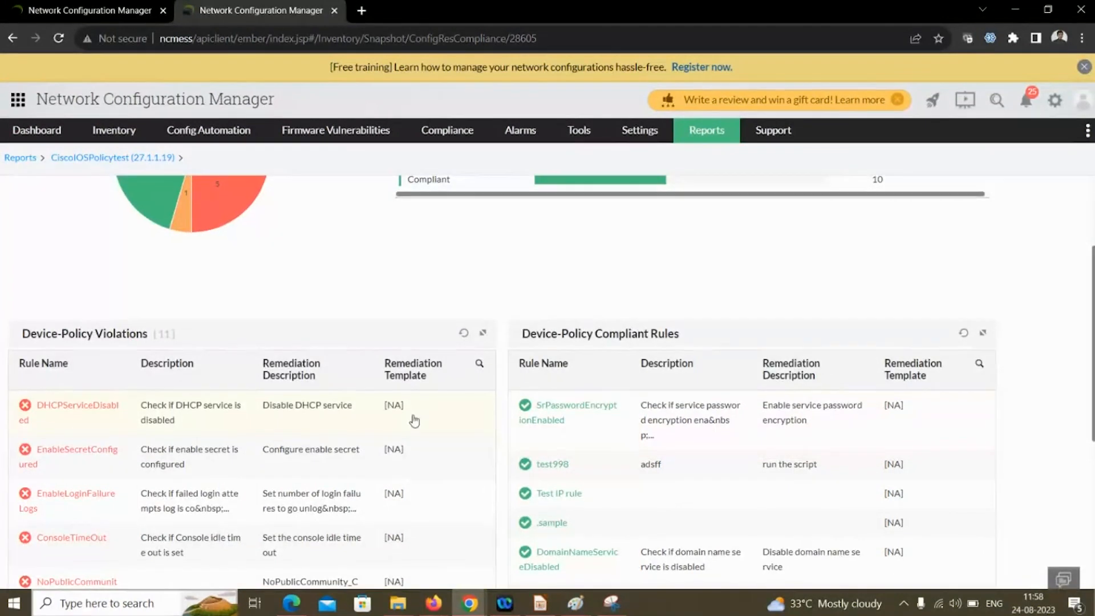
pyautogui.scroll(-1, 415, 421)
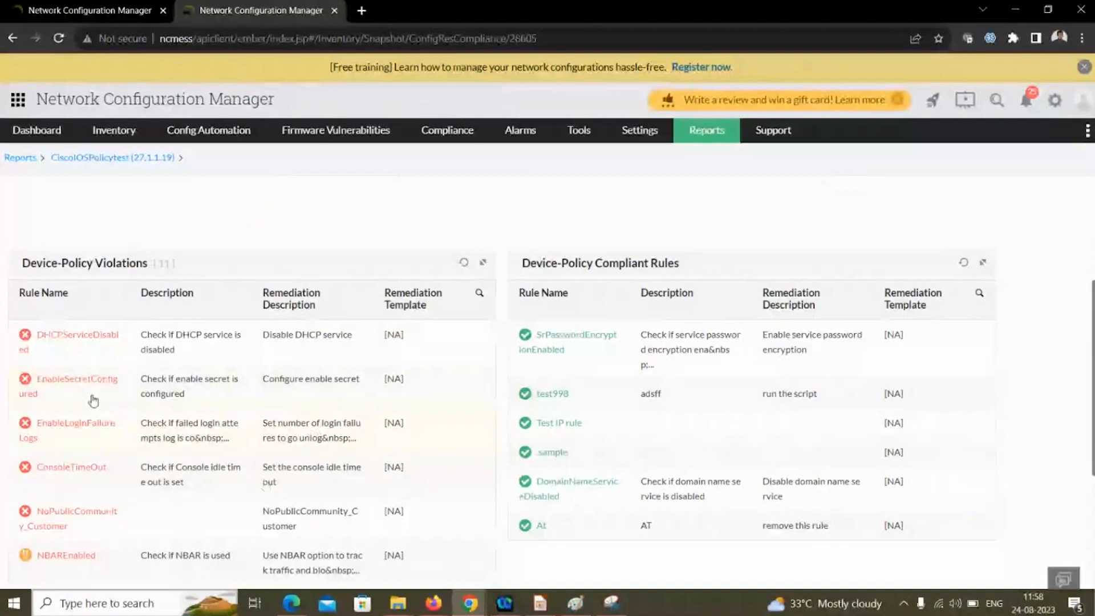
pyautogui.click(81, 349)
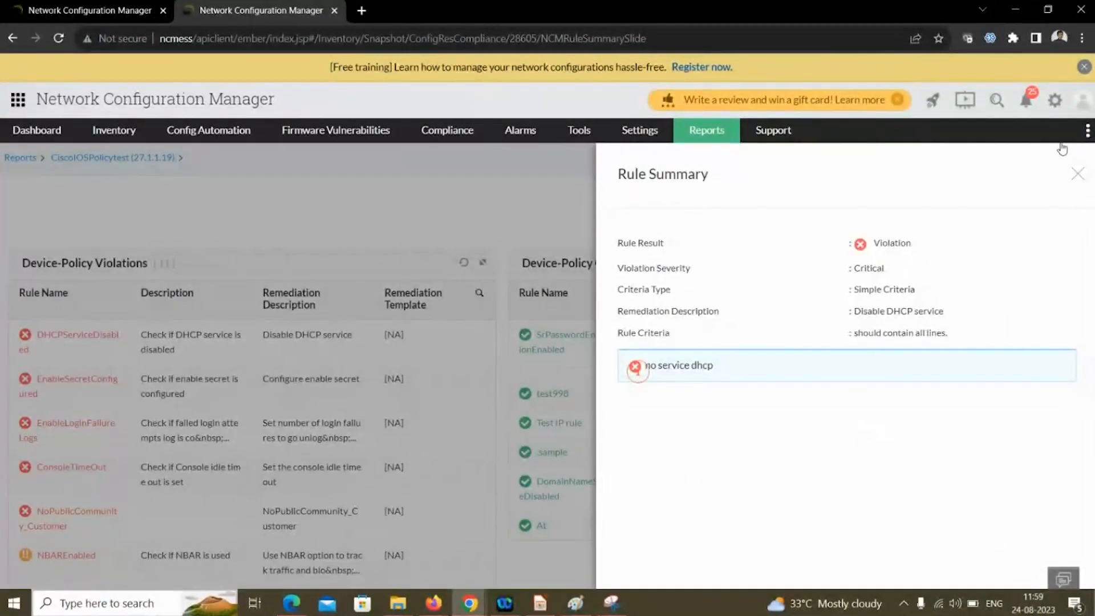
pyautogui.click(1077, 173)
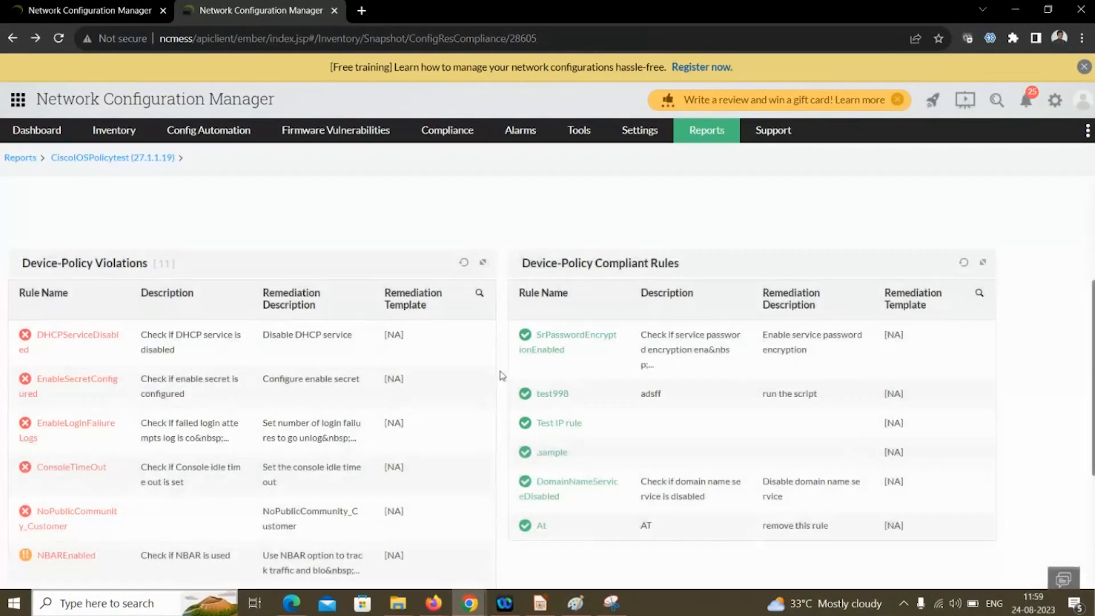
# - Return to the Compliance Report overview through the Reports breadcrumb
pyautogui.scroll(1, 488, 417)
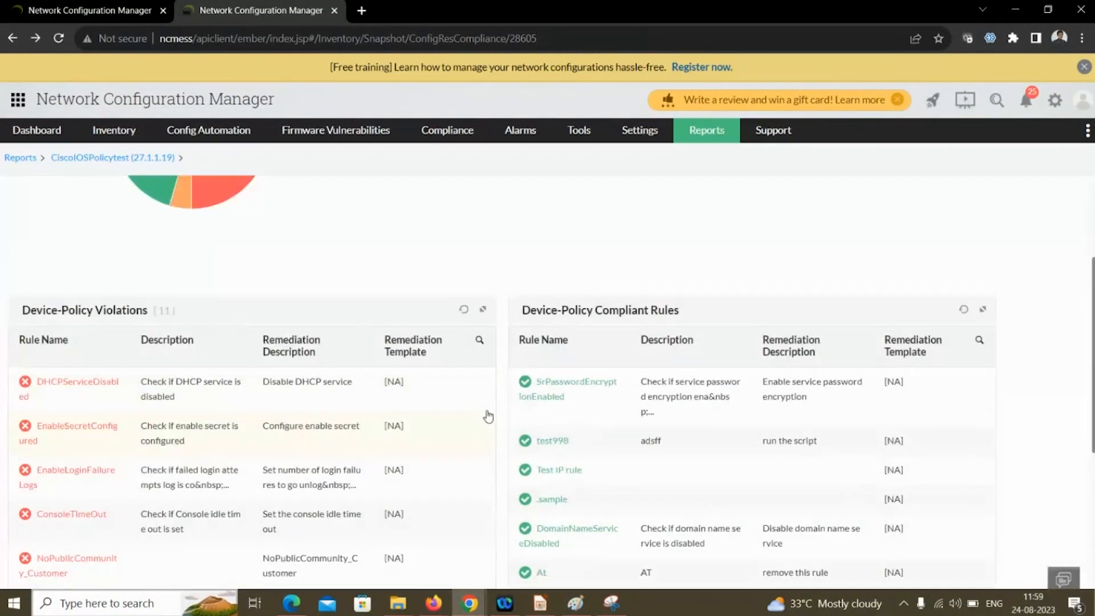
pyautogui.scroll(4, 488, 416)
pyautogui.click(20, 161)
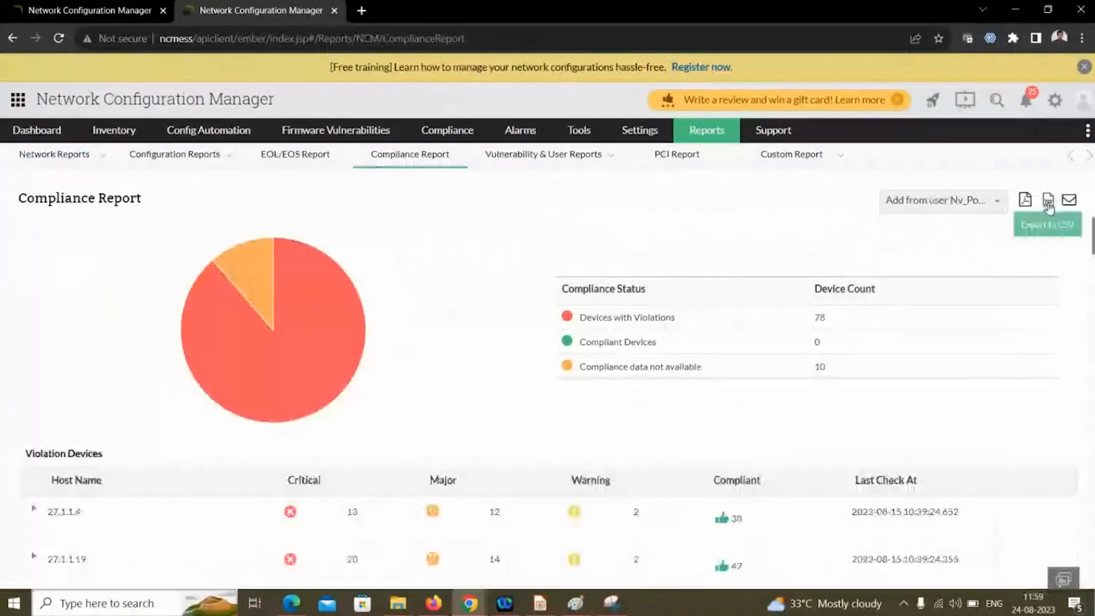
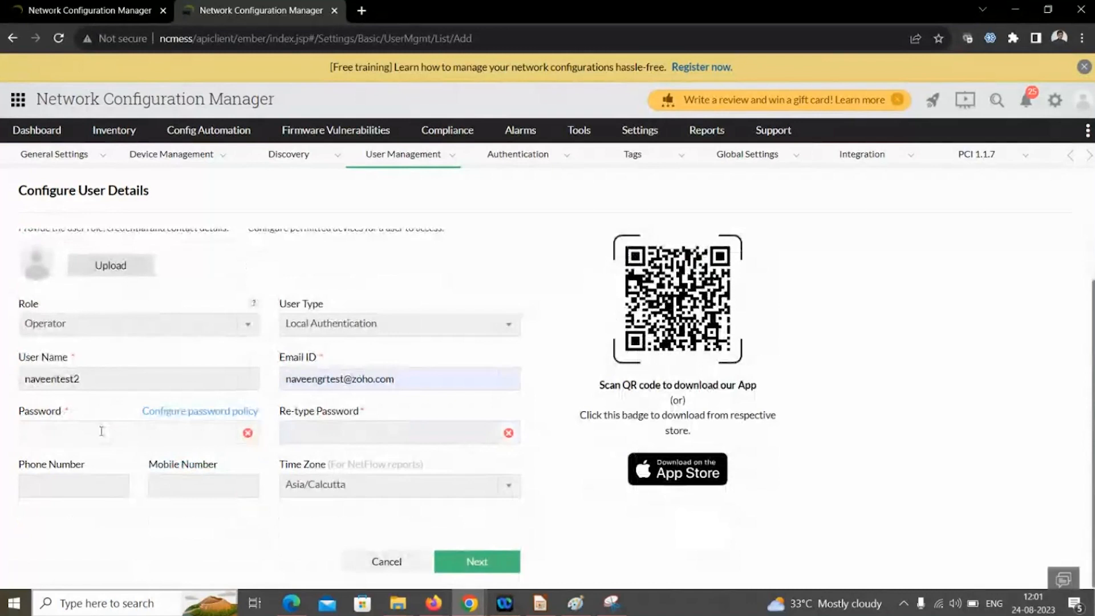
# - Enter and confirm the new user's password, then continue to the device scope step
pyautogui.write('•••••••••')
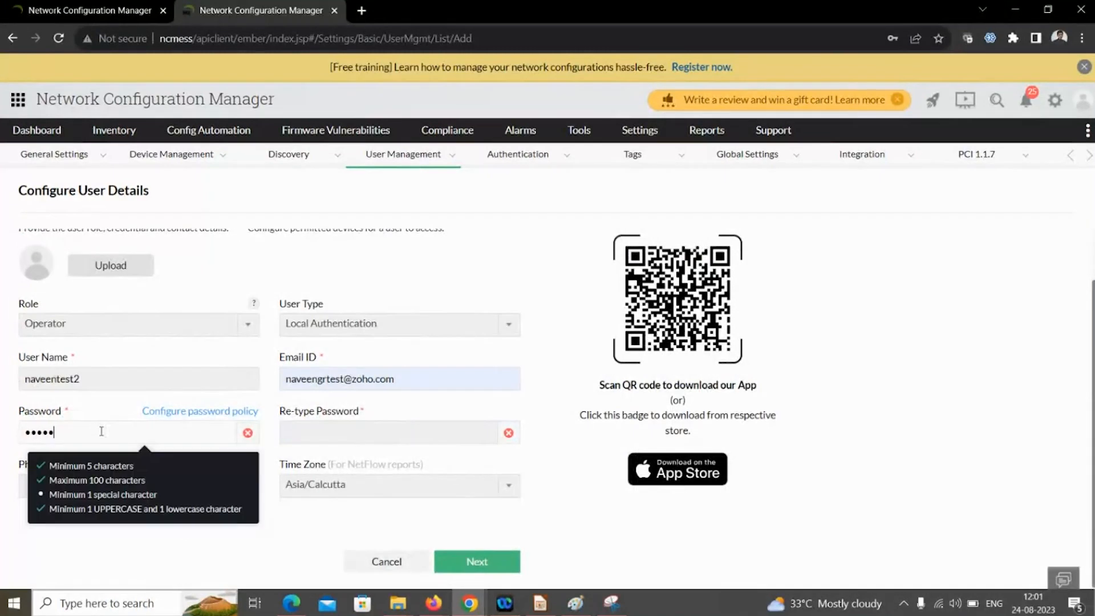
pyautogui.click(347, 428)
pyautogui.write('•••••••••')
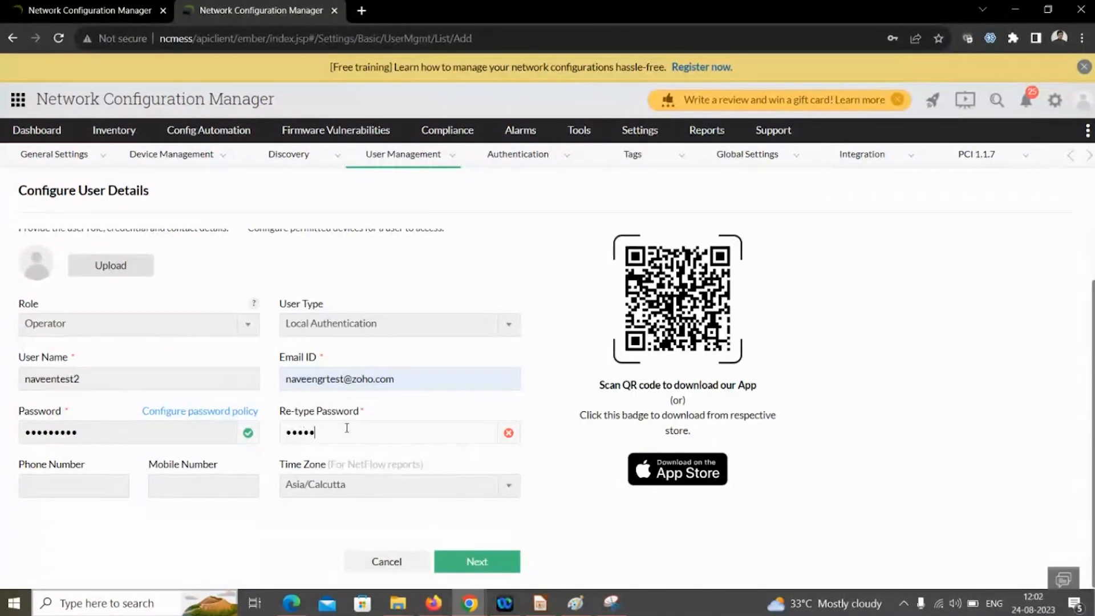
pyautogui.click(468, 562)
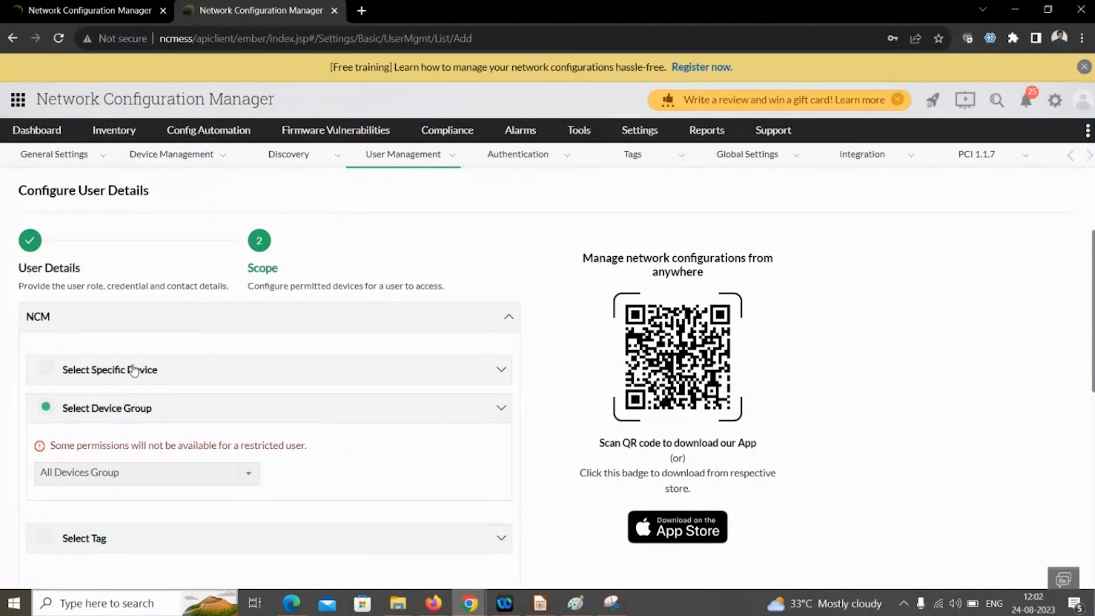
# - Limit the user to specific devices 192.168.50.140, 192.168.50.131 and 27.1.1.47
pyautogui.click(137, 370)
pyautogui.scroll(-1, 143, 437)
pyautogui.click(129, 435)
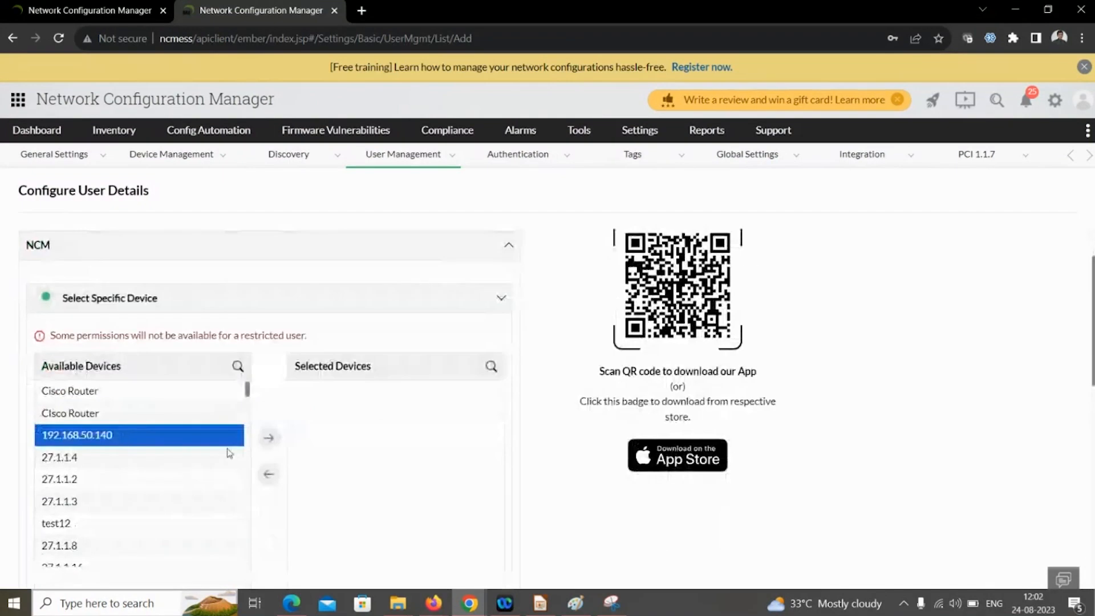
pyautogui.click(266, 448)
pyautogui.scroll(-5, 165, 491)
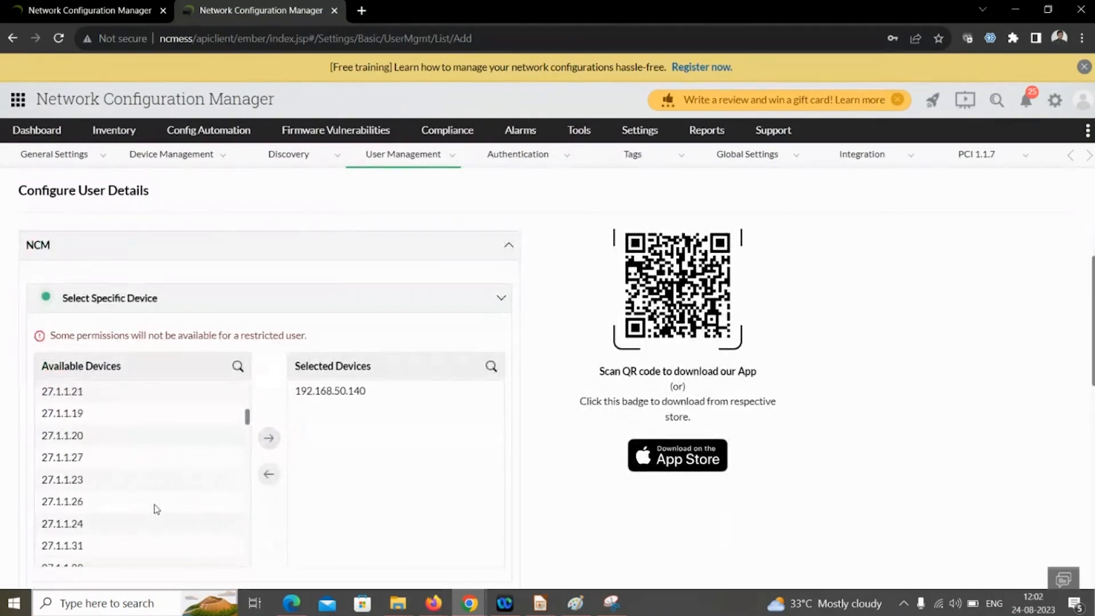
pyautogui.scroll(-5, 157, 512)
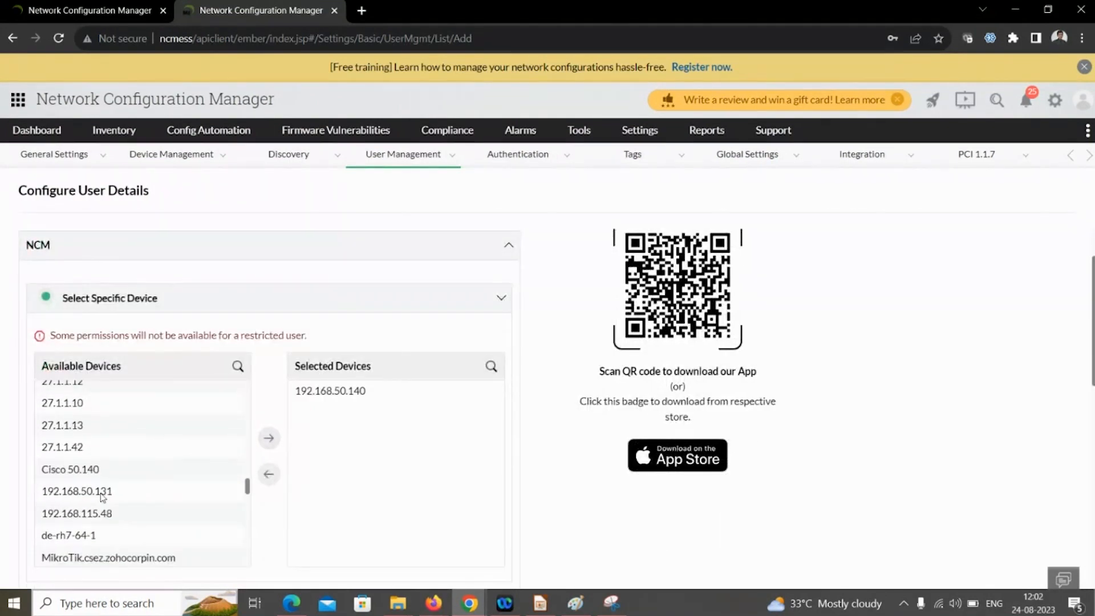
pyautogui.click(103, 493)
pyautogui.click(269, 437)
pyautogui.scroll(2, 101, 450)
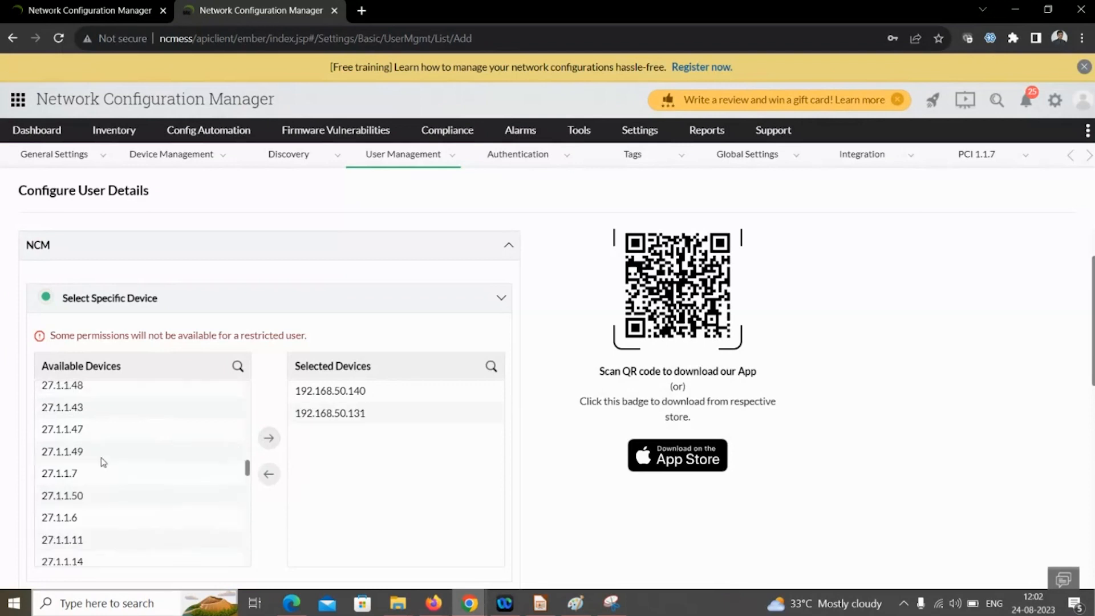
pyautogui.click(109, 444)
pyautogui.click(269, 437)
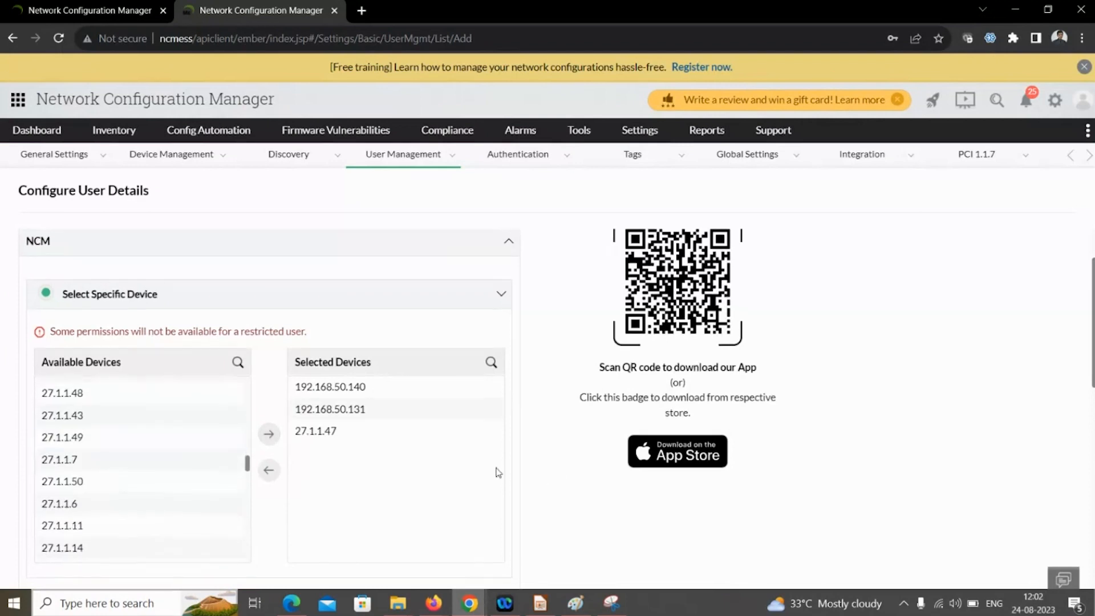
pyautogui.scroll(-10, 497, 472)
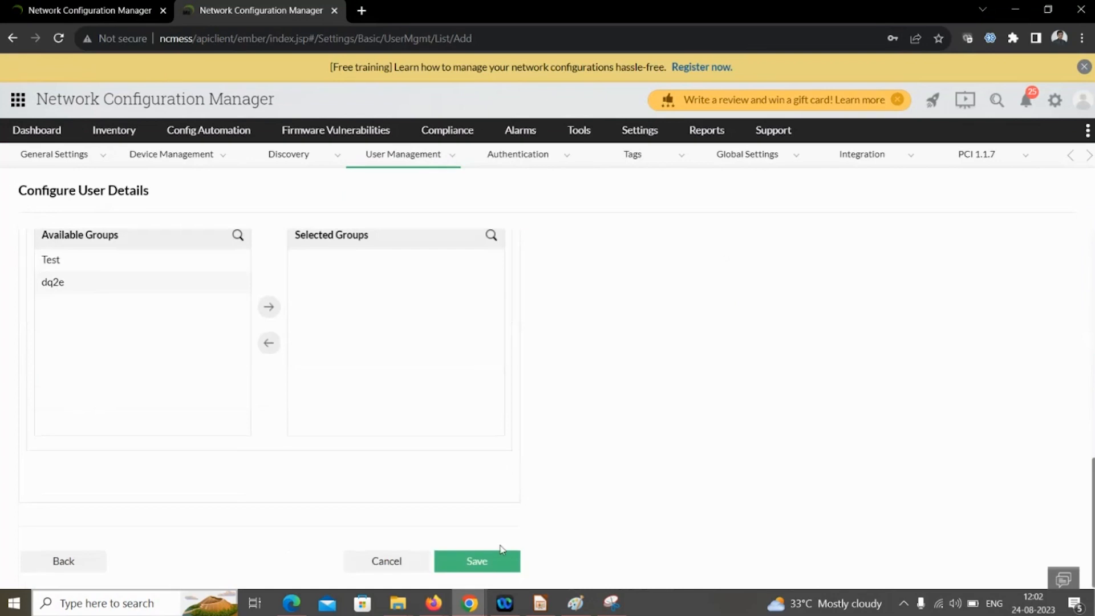
# - Save the new user and sign out of the administrator account
pyautogui.click(501, 562)
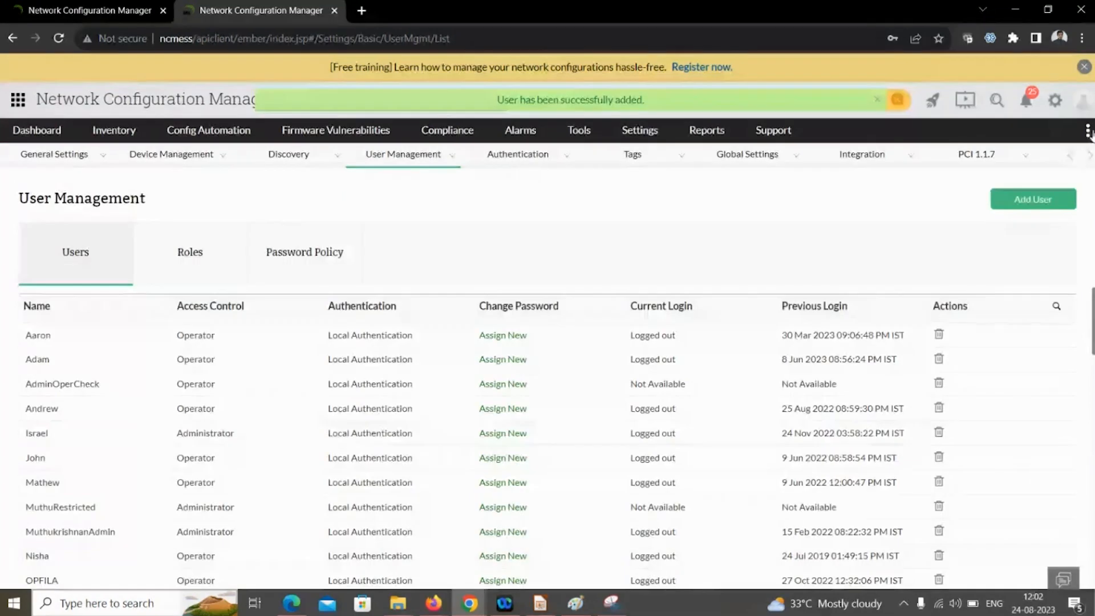
pyautogui.click(1081, 108)
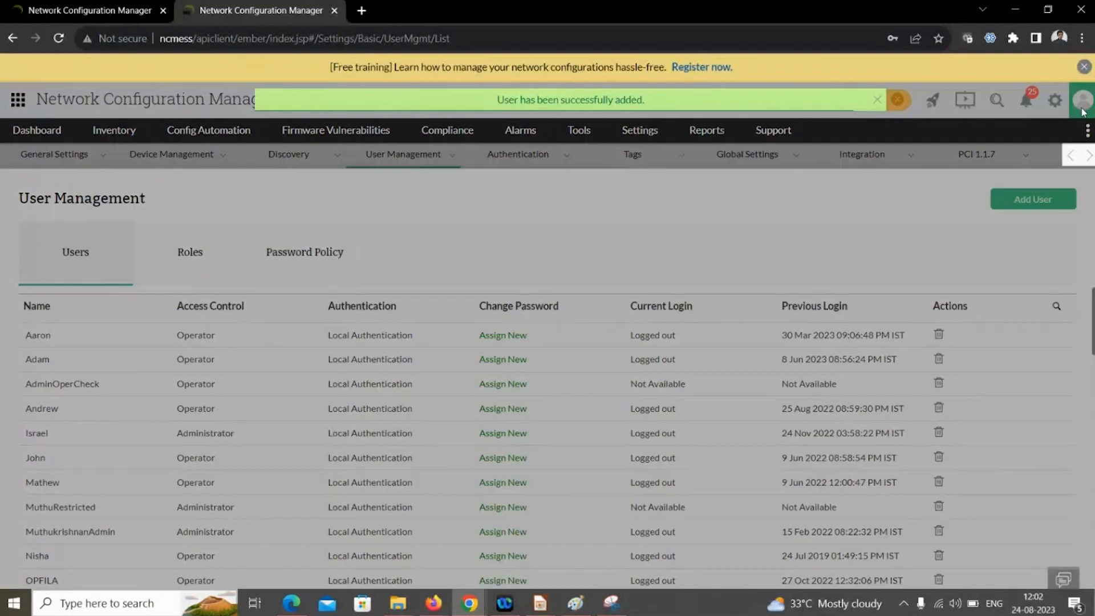
pyautogui.click(787, 159)
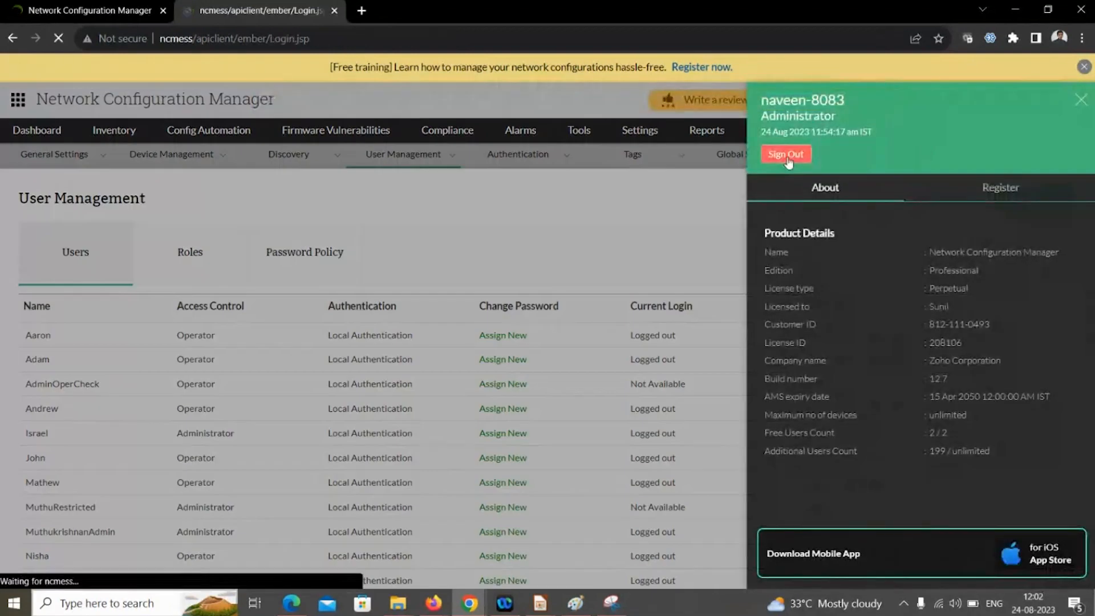
# - Attempt to log in with the new user's name and password
pyautogui.write('na')
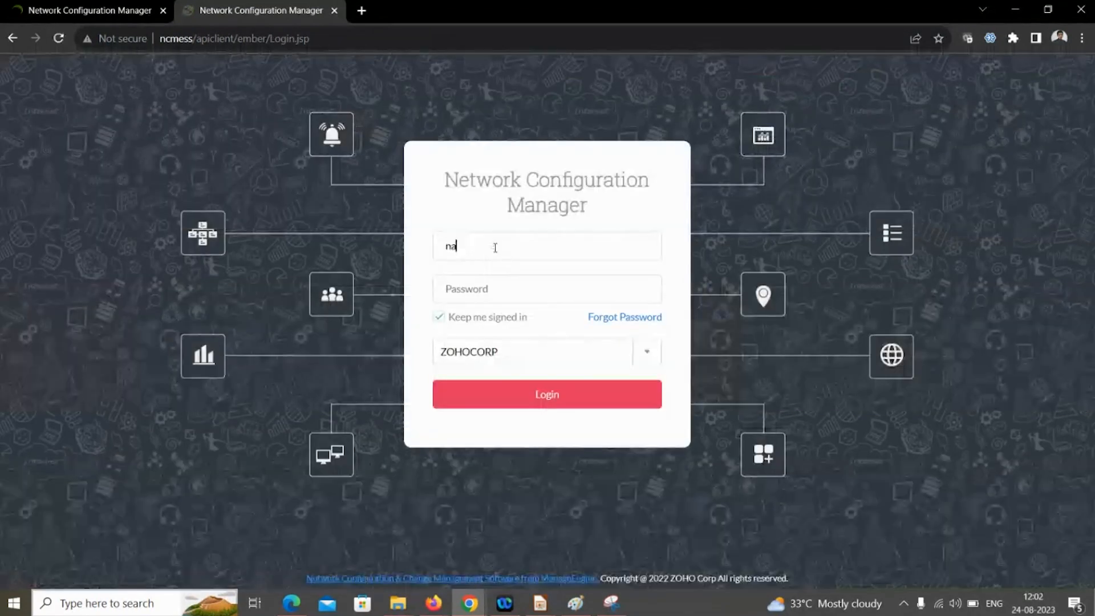
pyautogui.write('veentest2')
pyautogui.press('Tab')
pyautogui.write('*****')
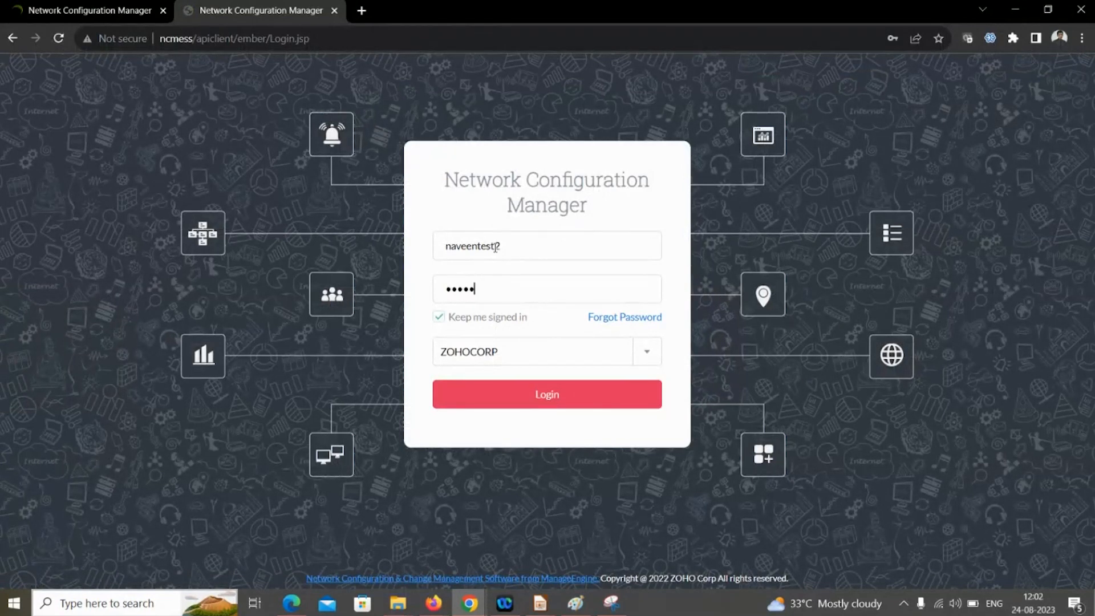
pyautogui.write('****')
pyautogui.click(594, 395)
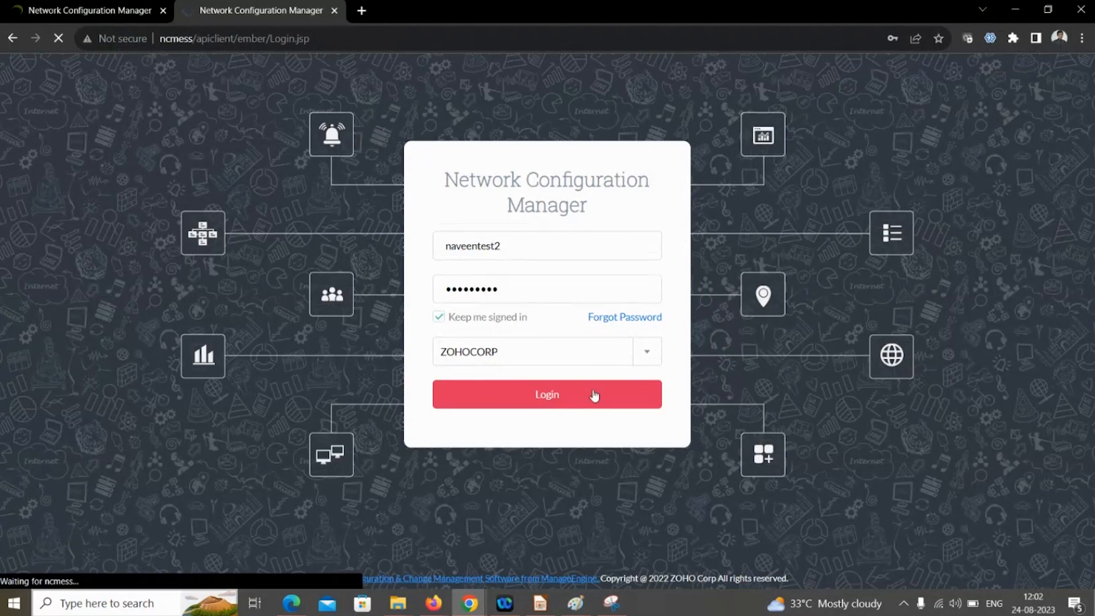
# - Log in again as the new user, choosing Local Authentication
pyautogui.write('naveentest')
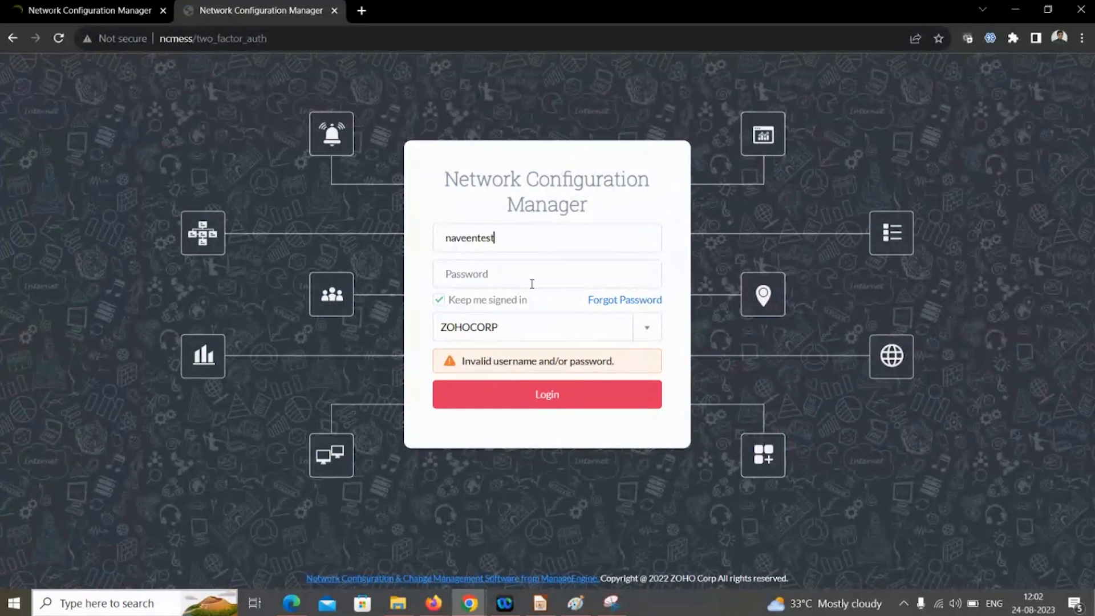
pyautogui.write('2')
pyautogui.press('Tab')
pyautogui.write('•••••••••')
pyautogui.click(520, 328)
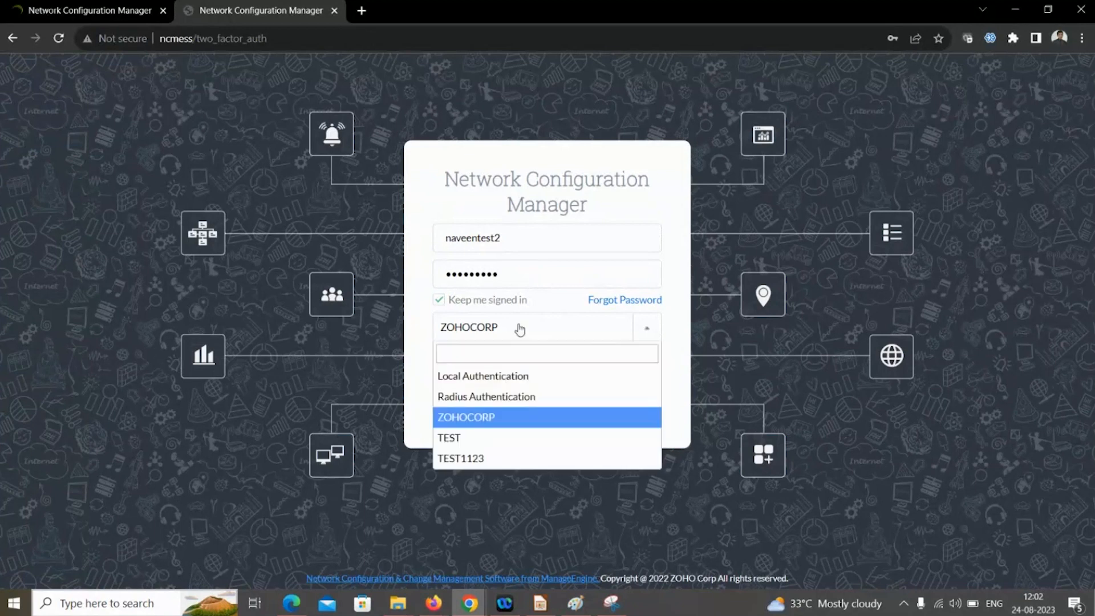
pyautogui.click(451, 376)
pyautogui.click(542, 405)
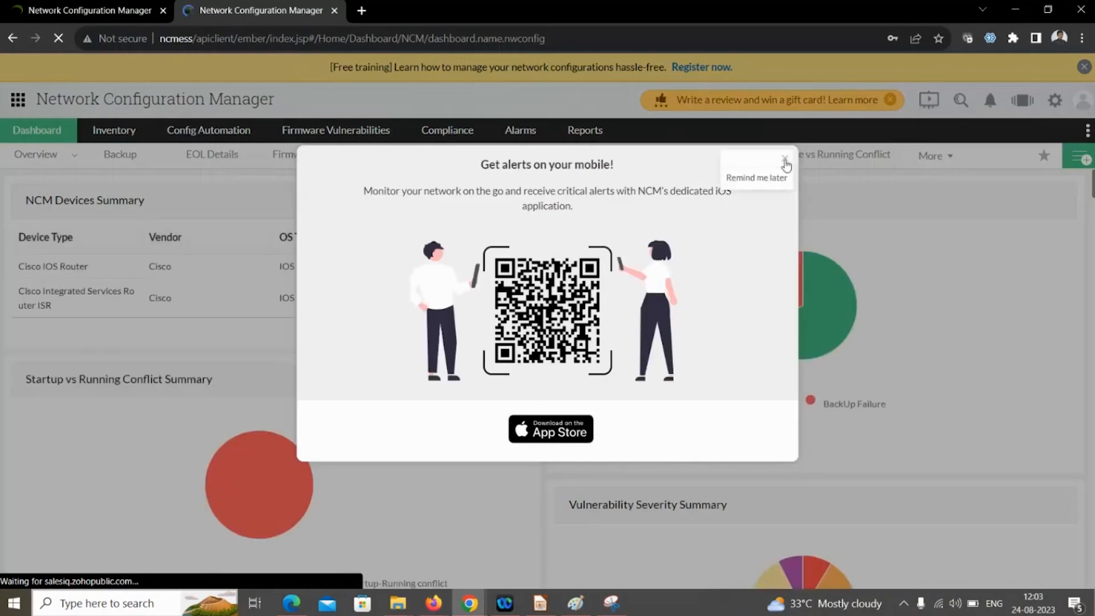
# - Dismiss the mobile alerts popup and open Configlets filtered by 'show'
pyautogui.click(763, 181)
pyautogui.click(114, 137)
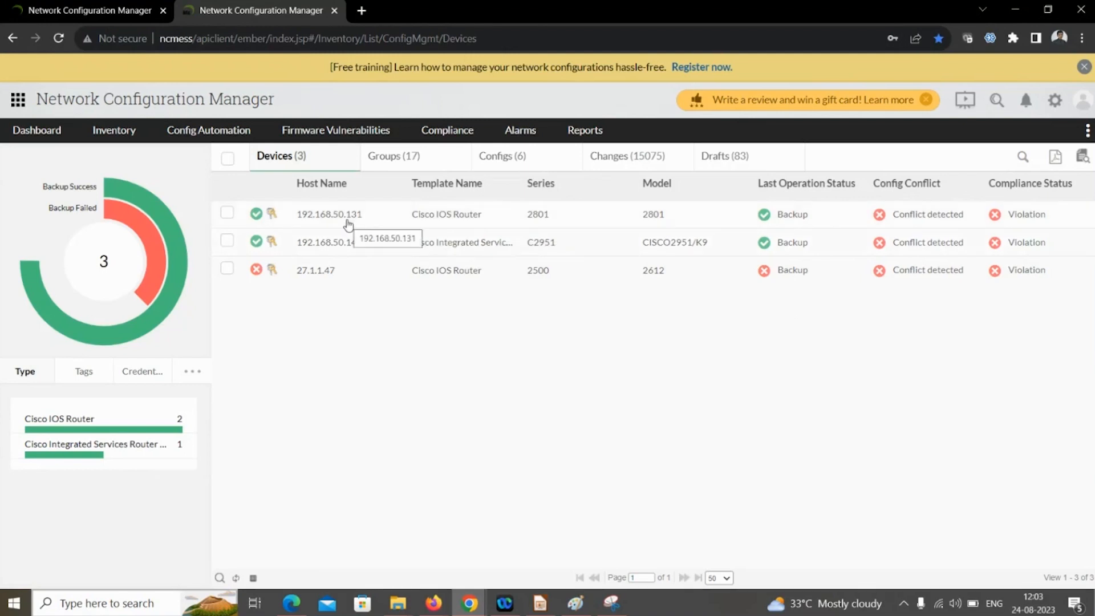
pyautogui.moveTo(208, 130)
pyautogui.moveTo(240, 158)
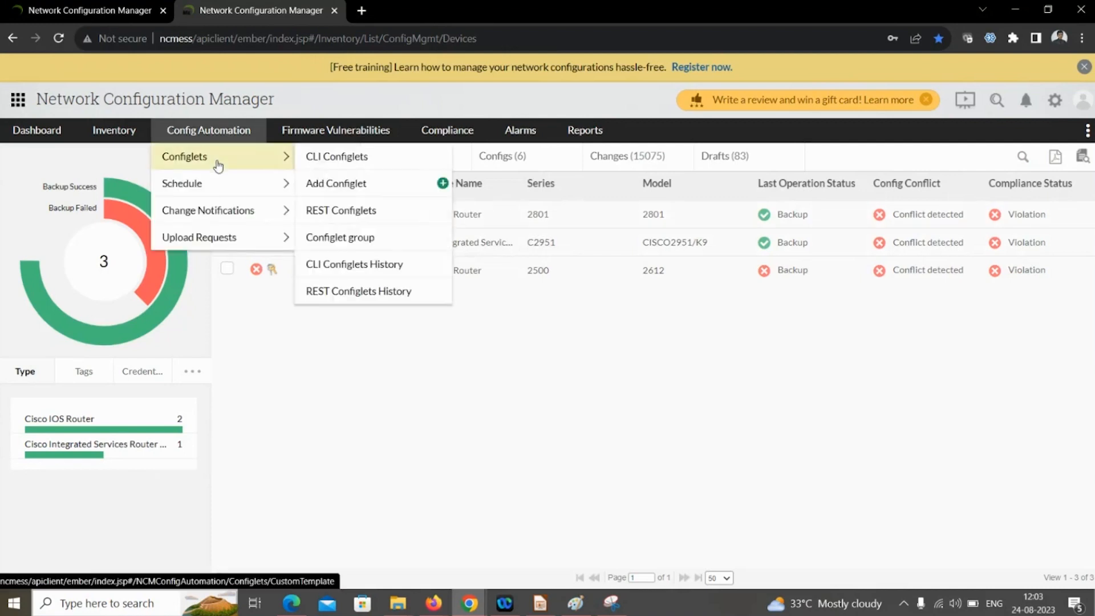
pyautogui.click(244, 161)
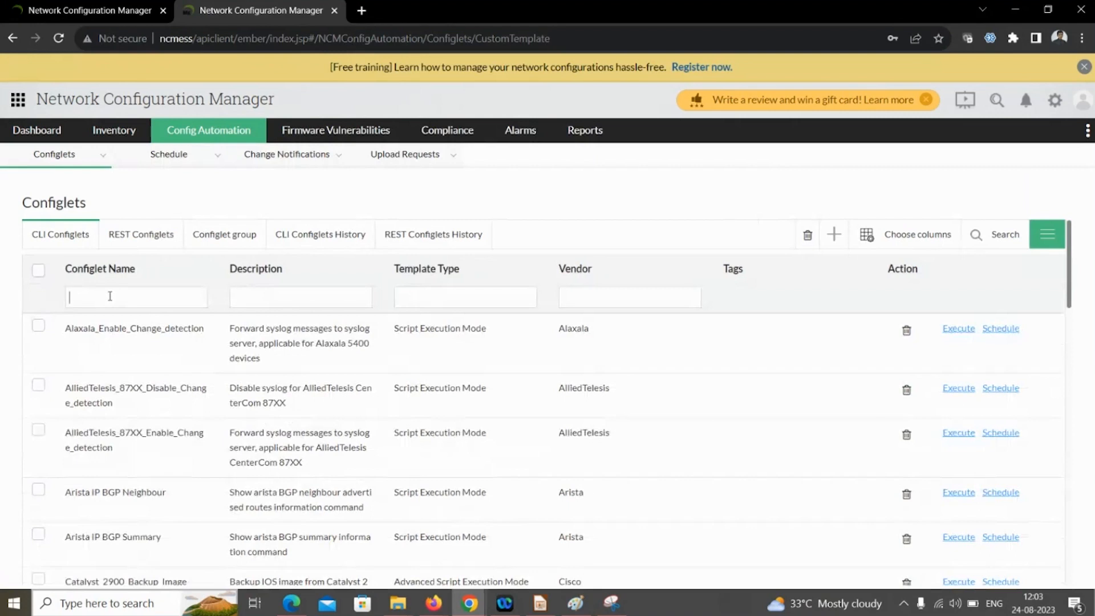
pyautogui.click(110, 296)
pyautogui.write('show')
pyautogui.press('Return')
# - Run Cisco_Show_Version_Script on 192.168.50.131, backing up configuration before and after
pyautogui.click(976, 331)
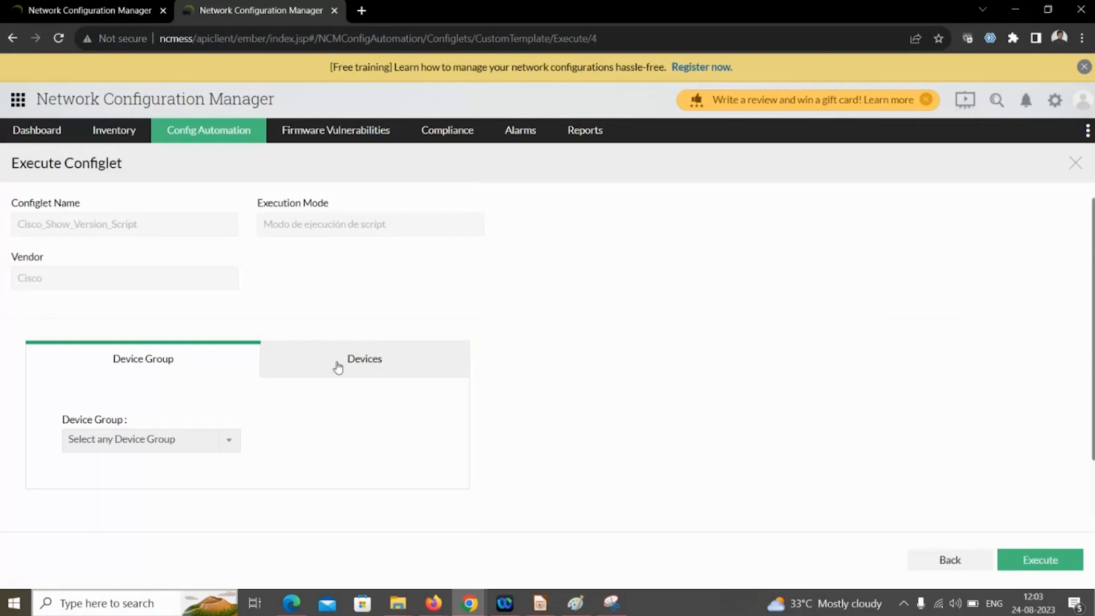
pyautogui.click(342, 362)
pyautogui.scroll(-3, 228, 374)
pyautogui.click(135, 366)
pyautogui.click(251, 371)
pyautogui.scroll(-1, 254, 373)
pyautogui.click(265, 462)
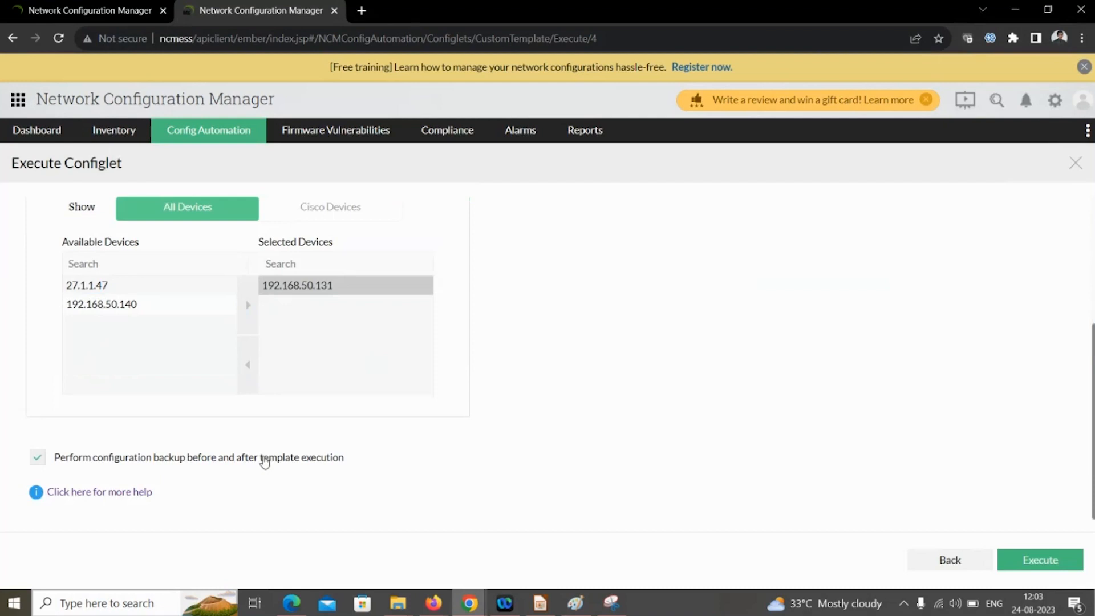
pyautogui.click(1052, 560)
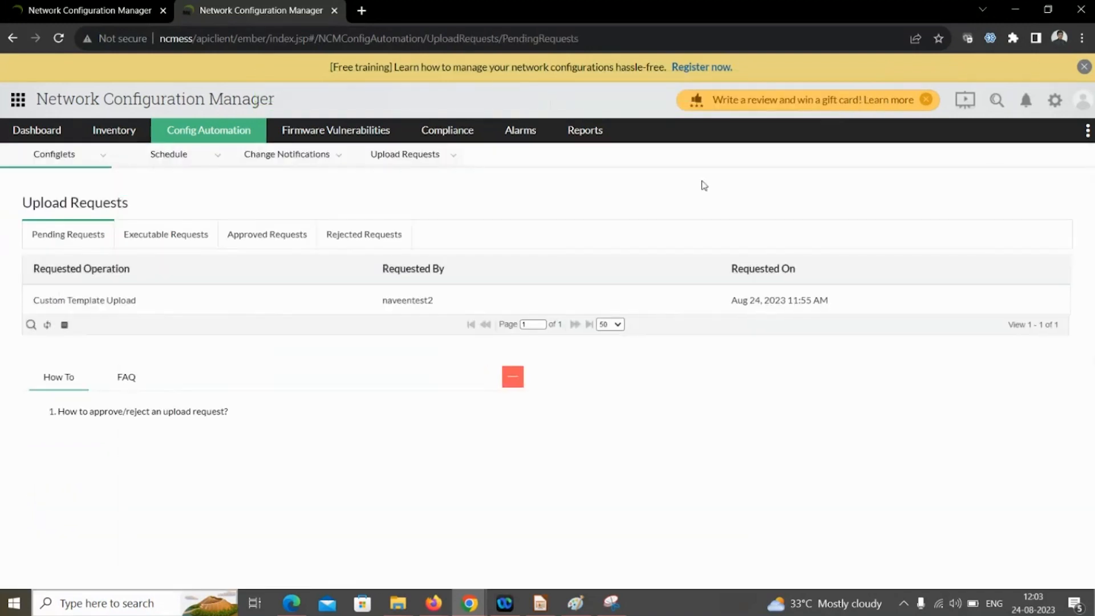
# - Sign out of the new user and sign back in with the administrator credentials
pyautogui.click(1084, 103)
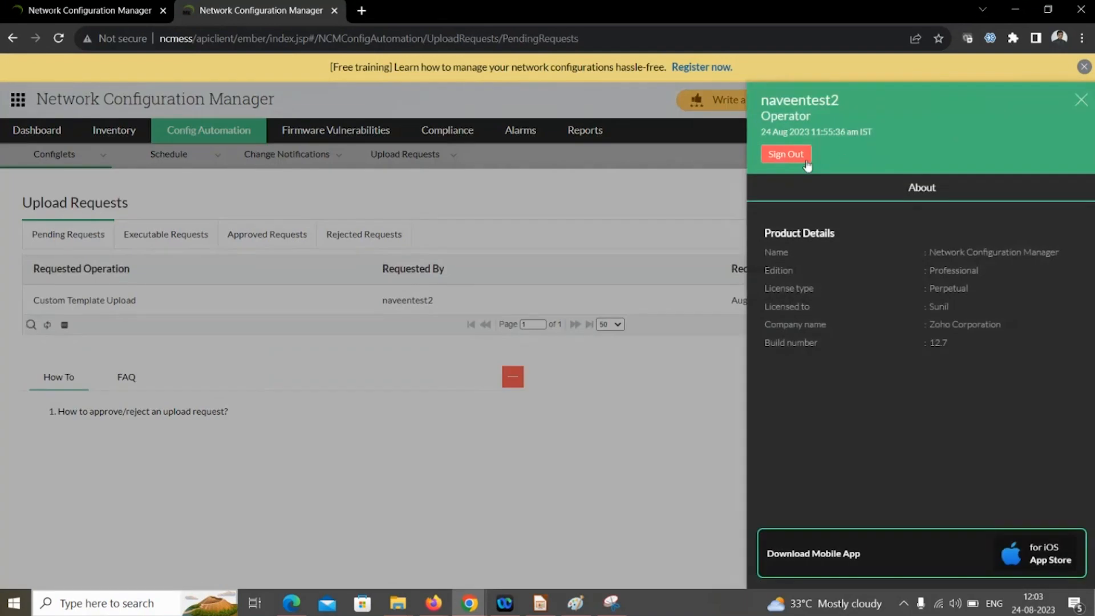
pyautogui.click(804, 163)
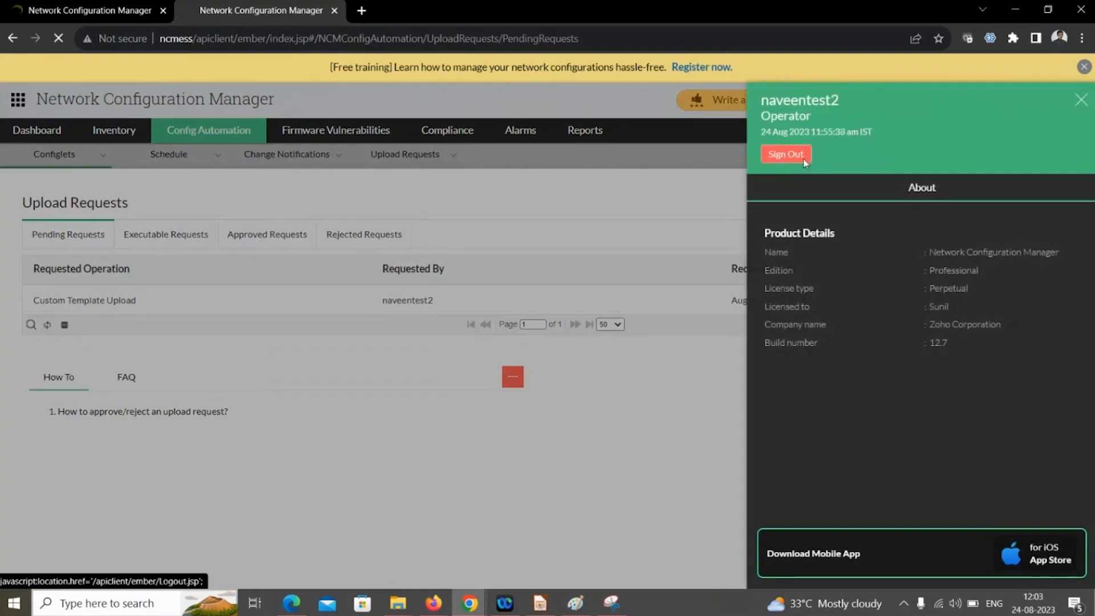
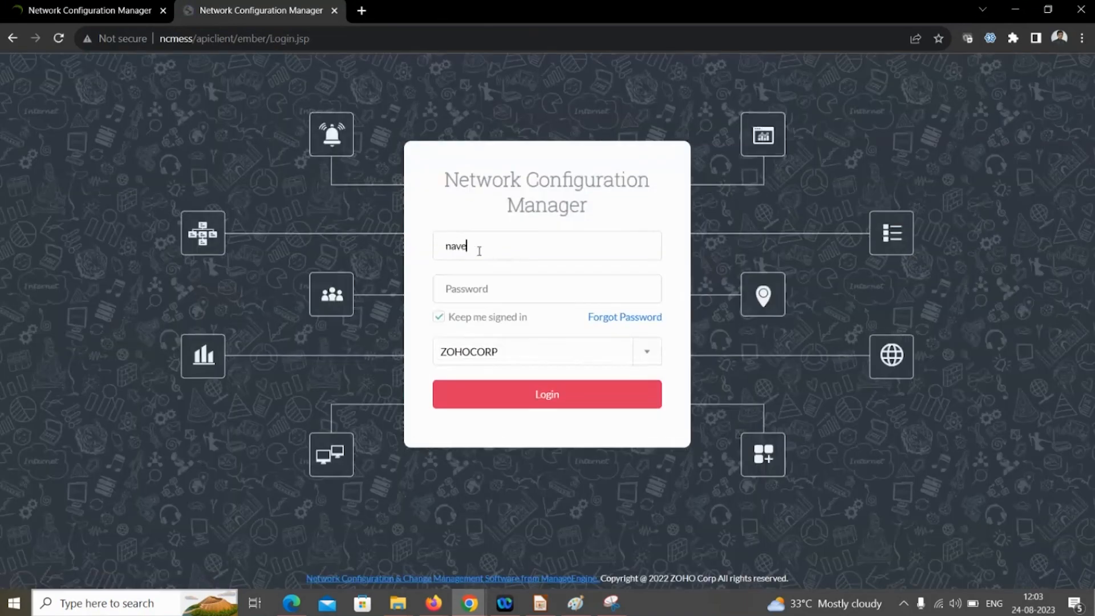
pyautogui.press('Return')
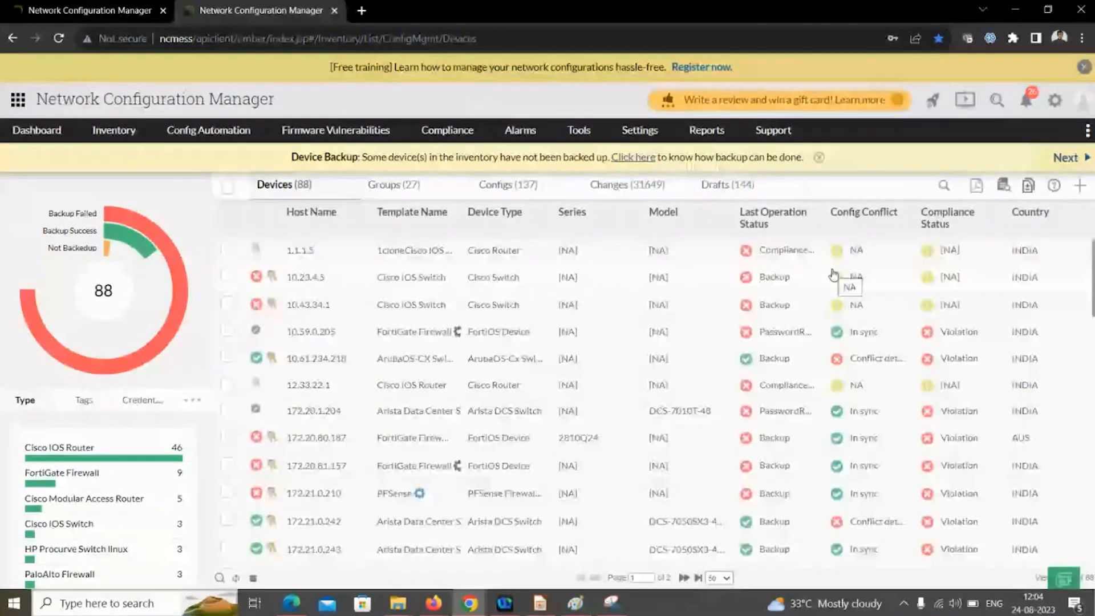
# - Open the pending show version request for 192.168.50.131 from notifications, approve it, and close it
pyautogui.click(1022, 116)
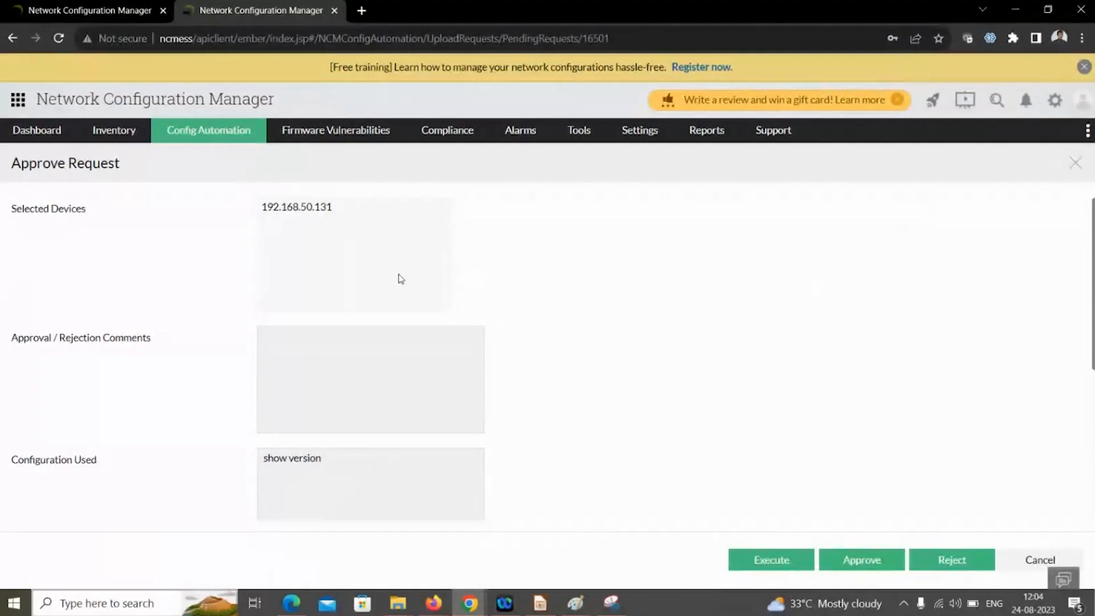
pyautogui.scroll(-2, 419, 308)
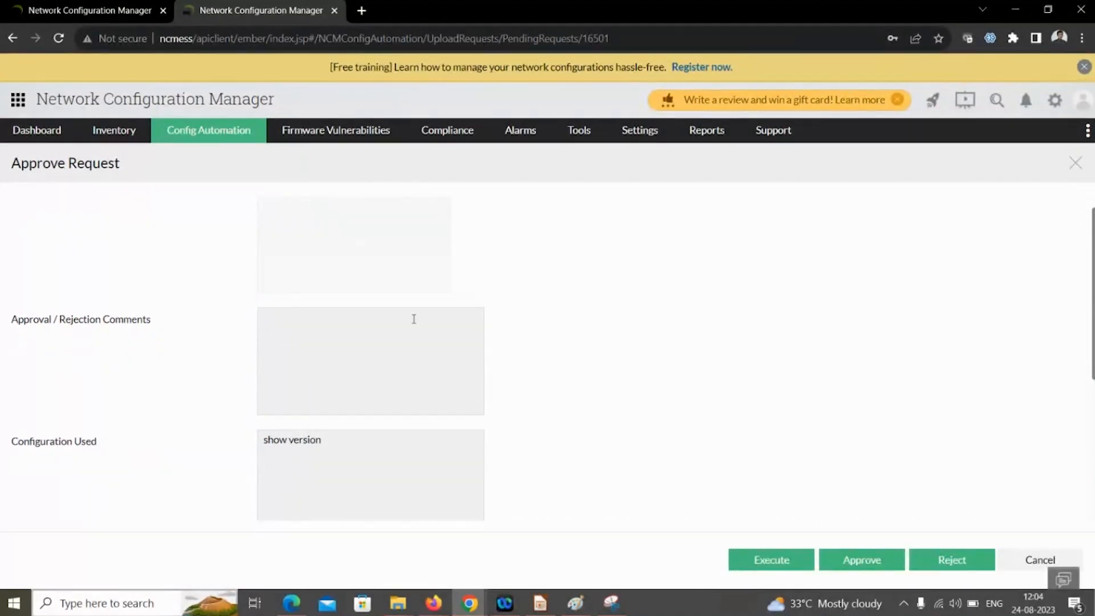
pyautogui.scroll(2, 396, 354)
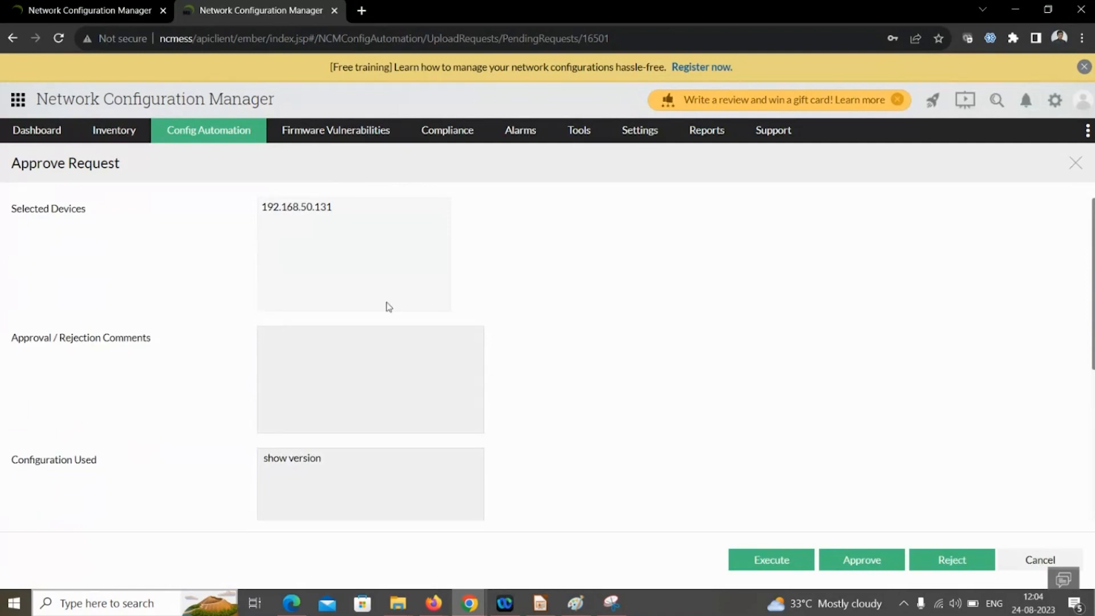
pyautogui.scroll(-4, 411, 387)
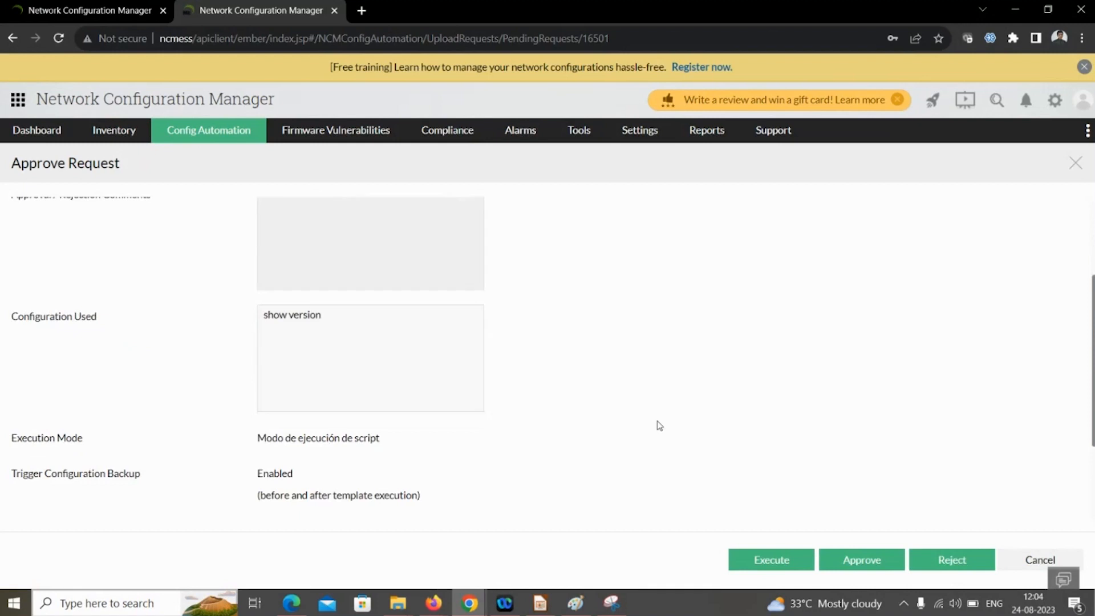
pyautogui.click(879, 571)
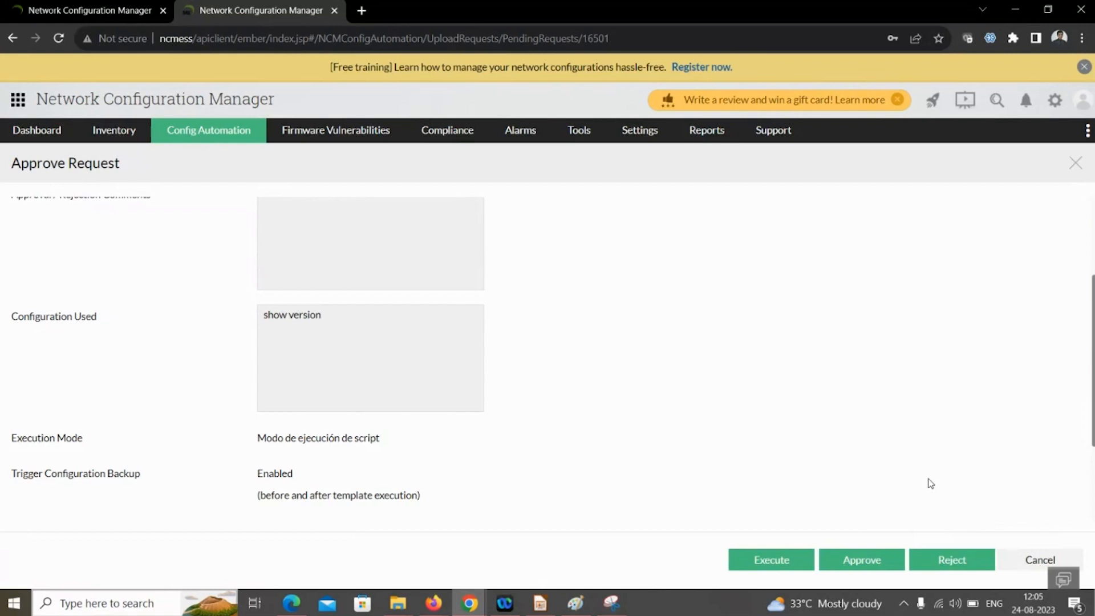
pyautogui.click(1083, 164)
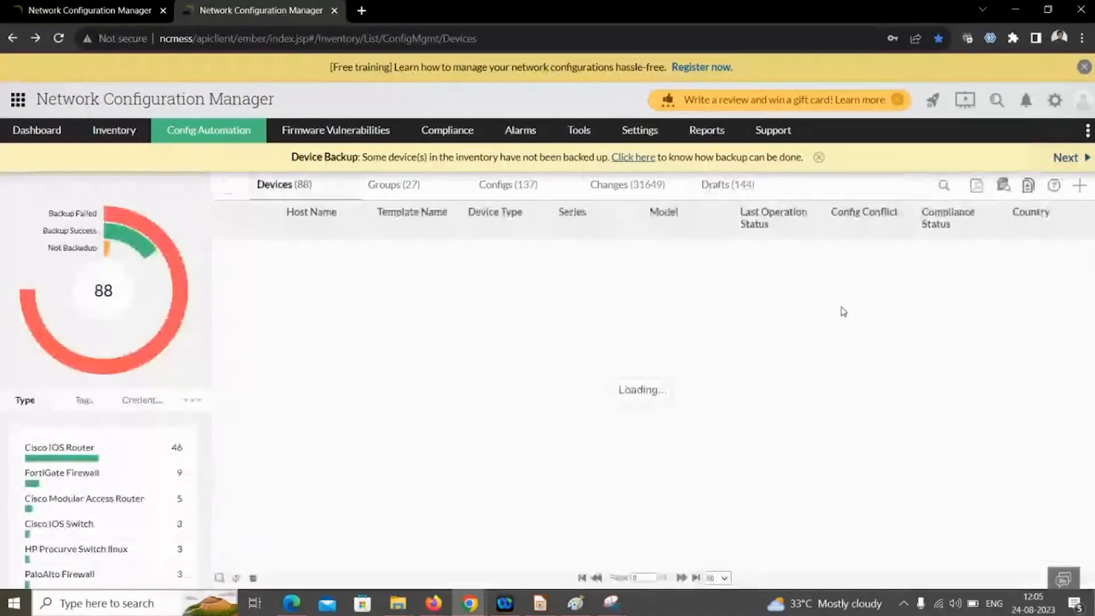
# - Present the Schedules title slide and the Schedule in NCM slide, then return to Chrome
pyautogui.hotkey('alt', 'Tab')
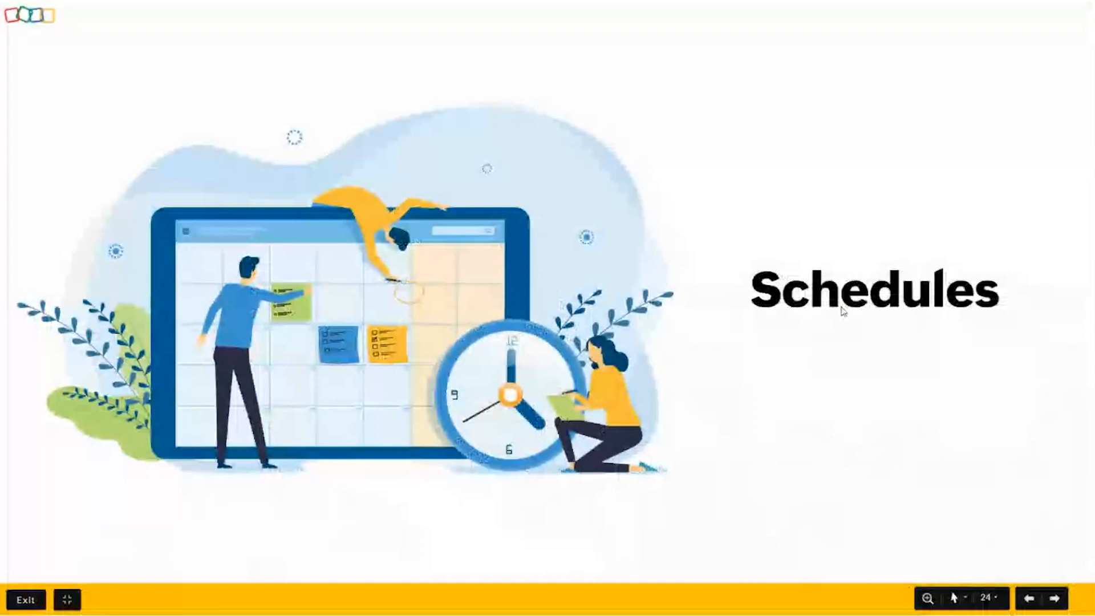
pyautogui.press('Right')
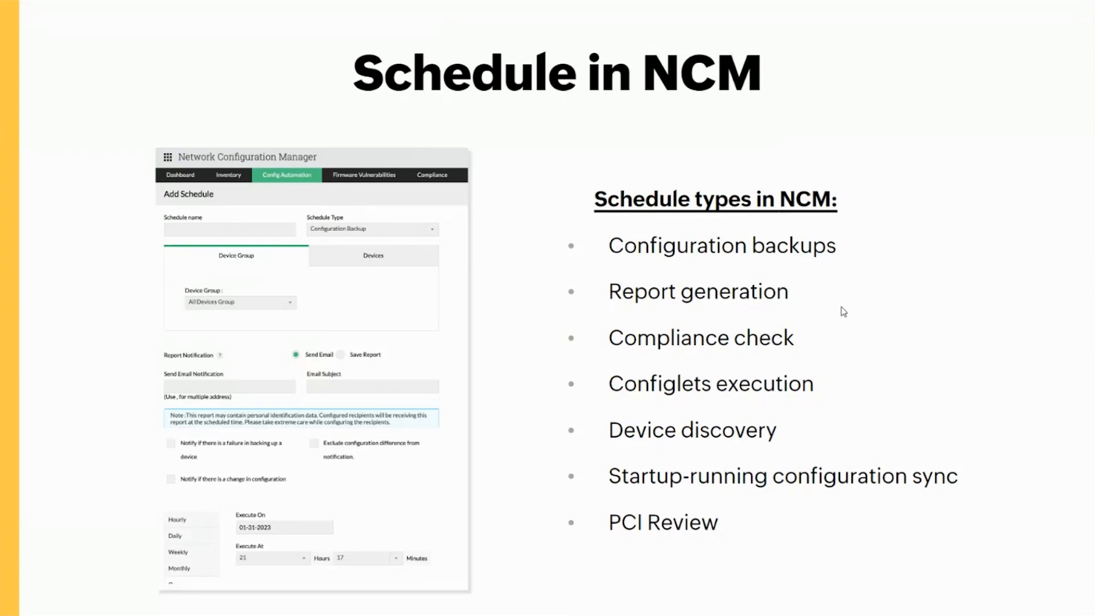
pyautogui.hotkey('alt', 'Tab')
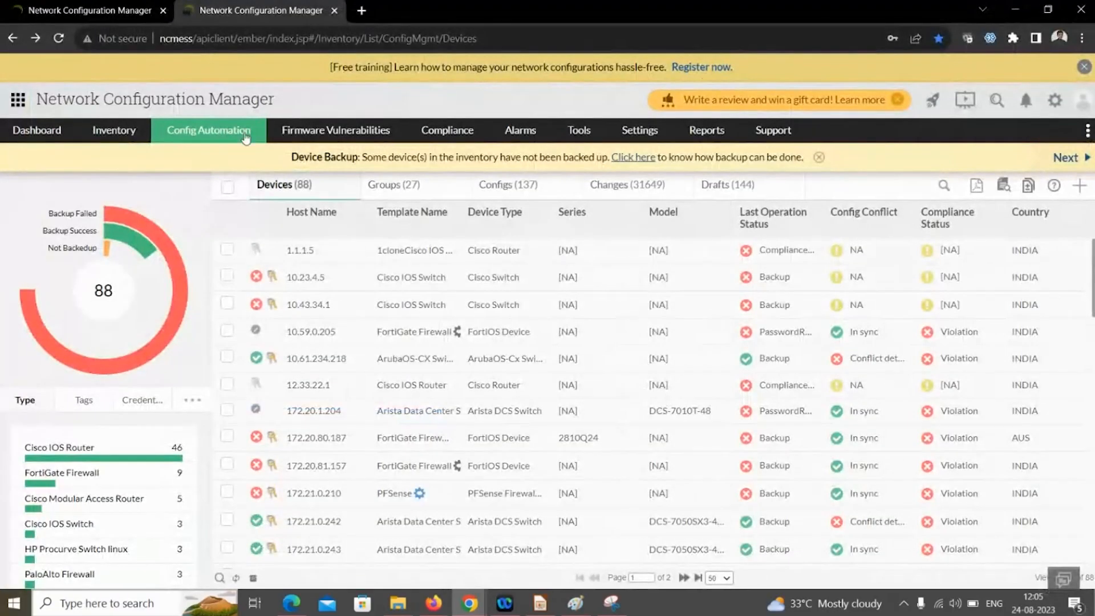
# - Choose Config Automation > Schedule to show the All Schedules list
pyautogui.moveTo(218, 134)
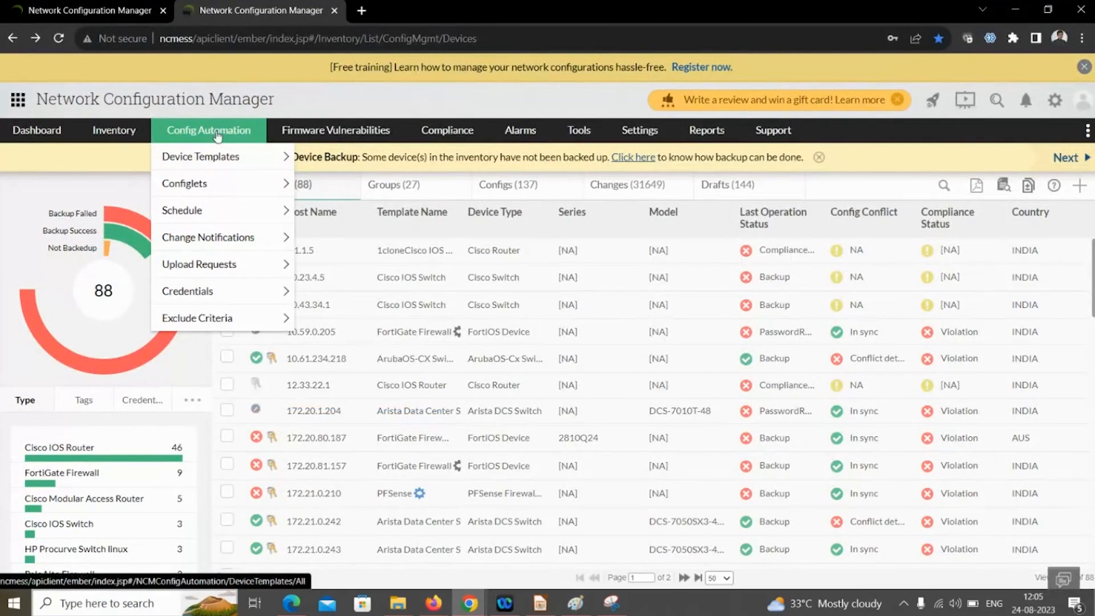
pyautogui.click(216, 210)
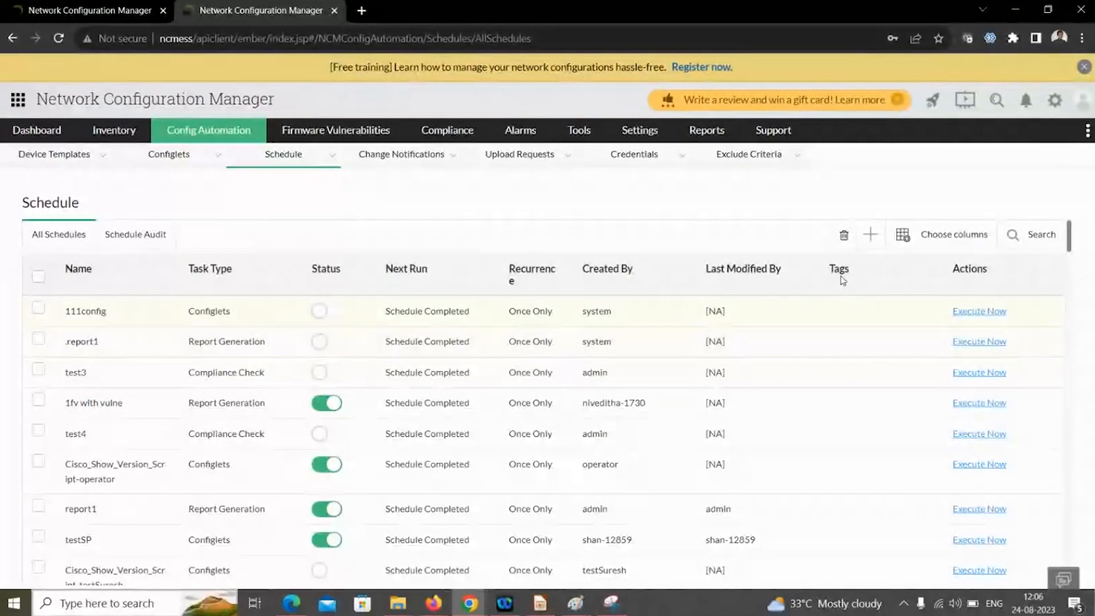
# - Add a schedule named 'test backup' of type Configuration Backup targeting All Devices Group
pyautogui.click(871, 235)
pyautogui.write('test backup')
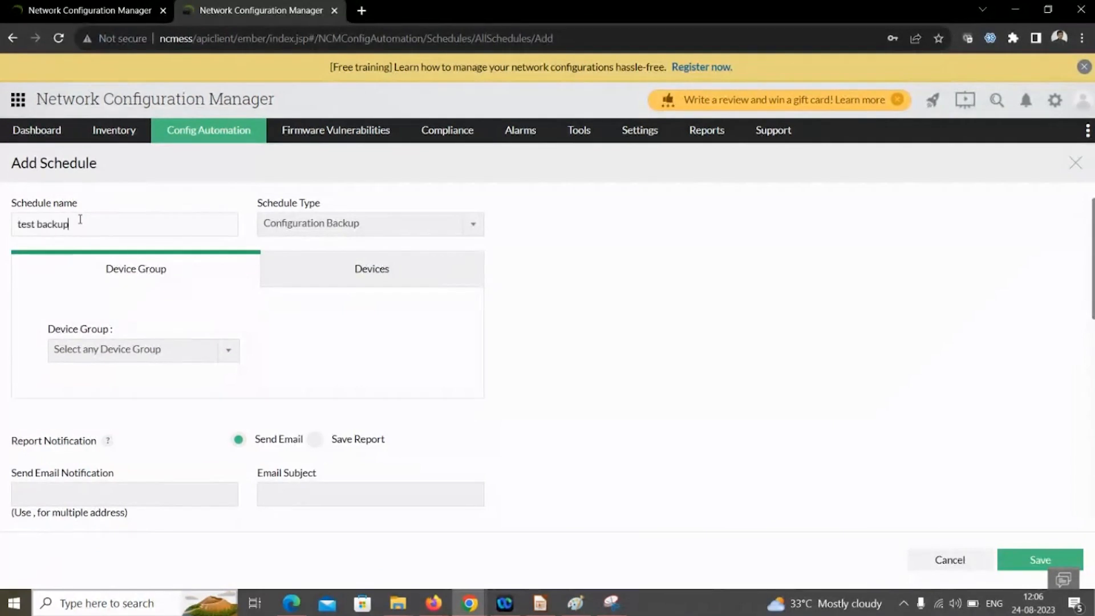
pyautogui.click(283, 235)
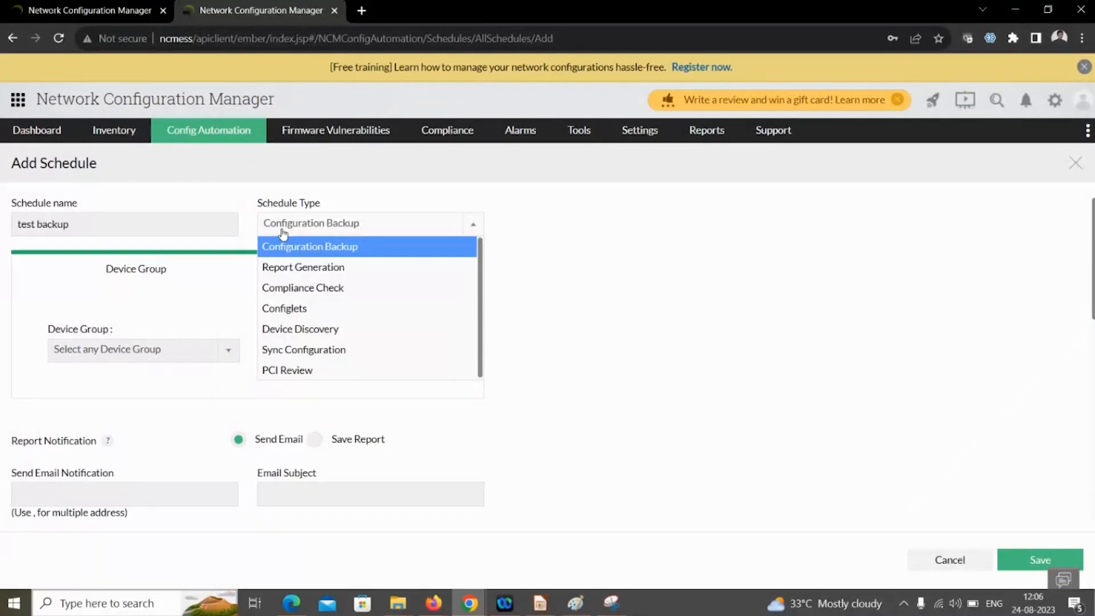
pyautogui.click(300, 247)
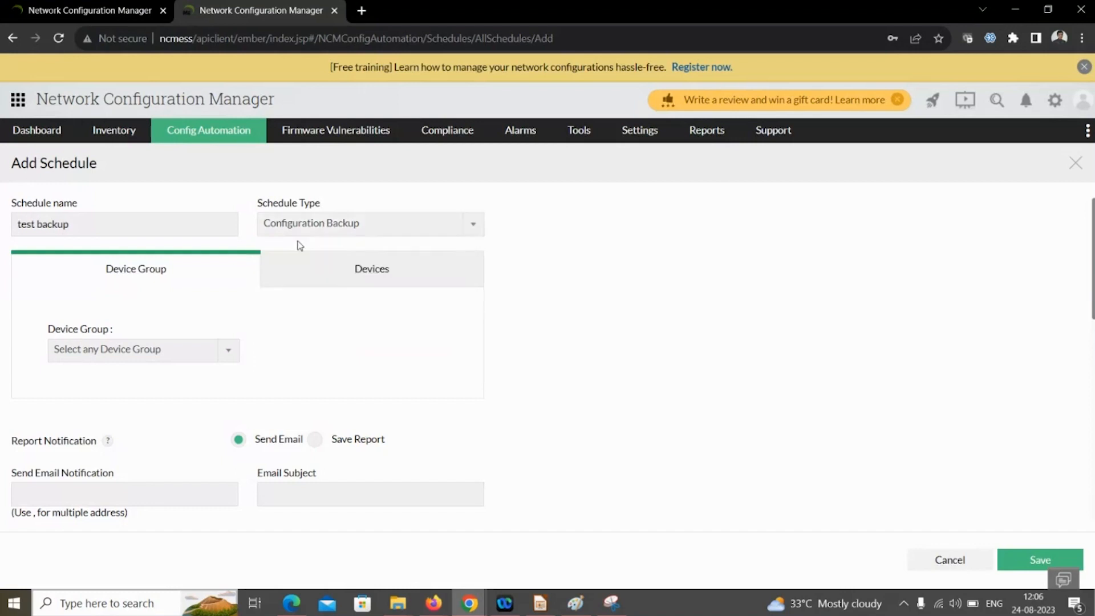
pyautogui.click(172, 356)
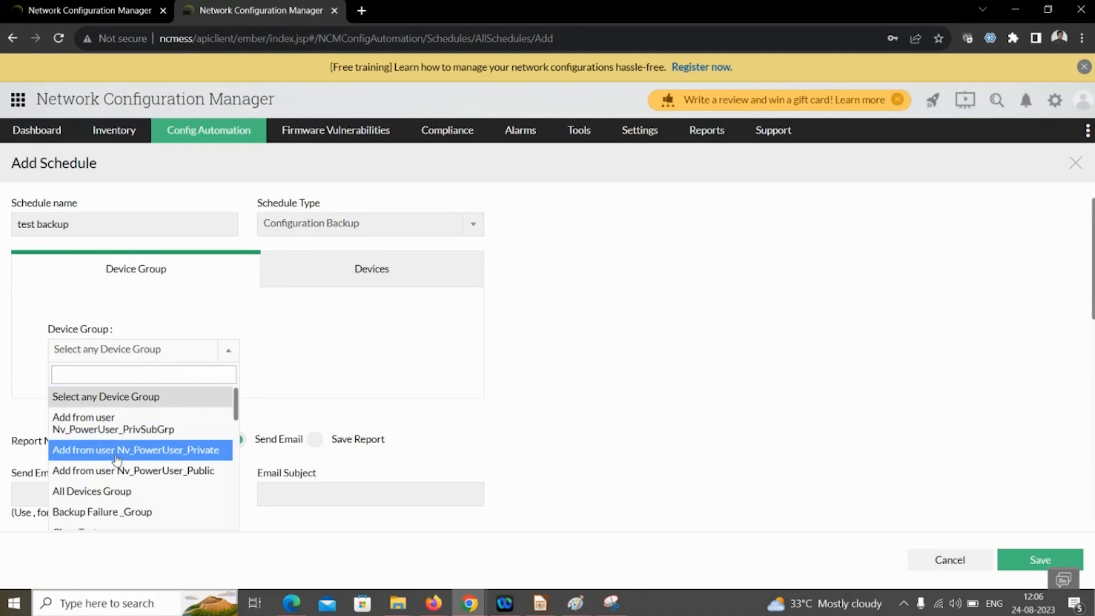
pyautogui.click(116, 494)
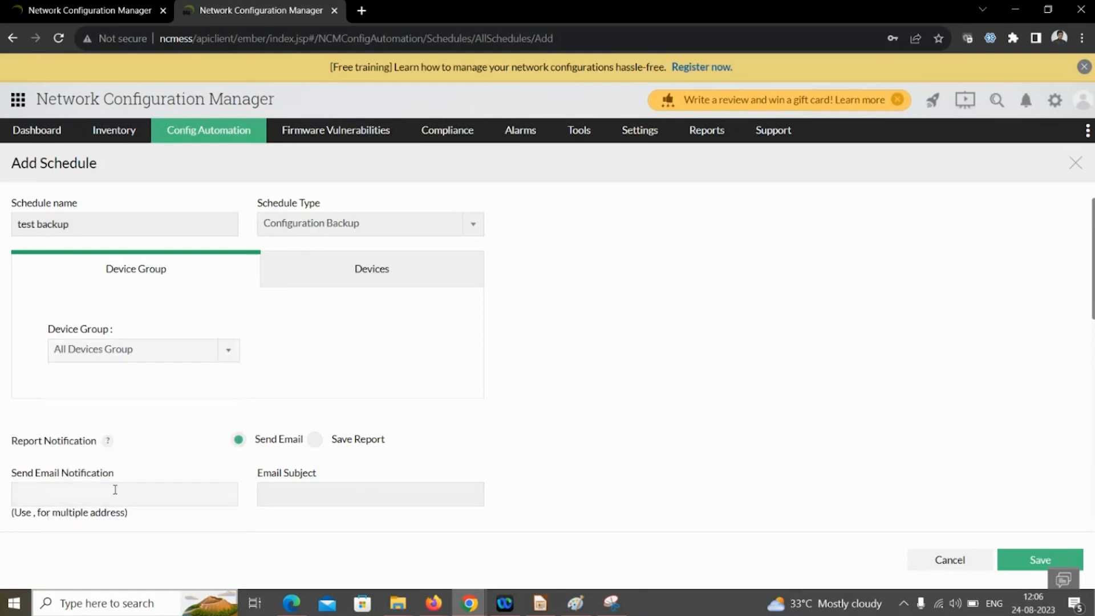
pyautogui.scroll(-1, 296, 374)
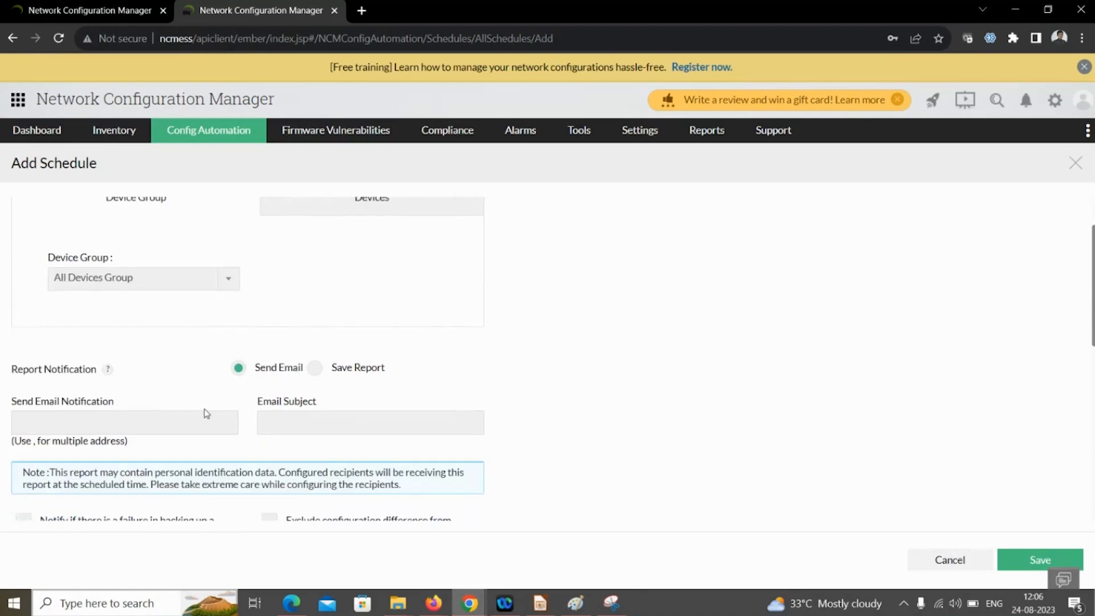
pyautogui.click(134, 433)
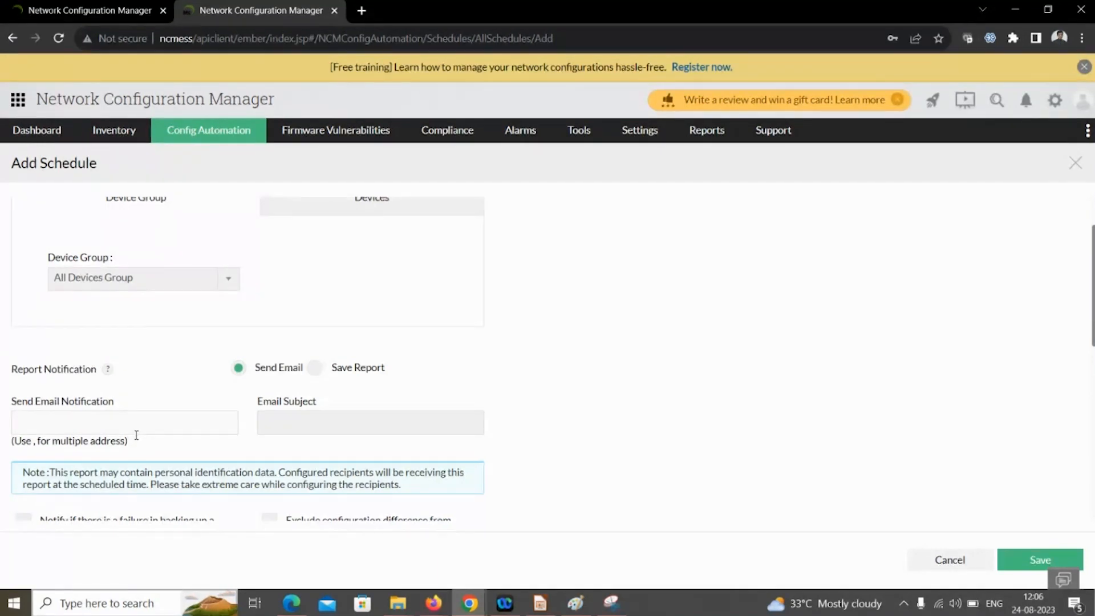
# - Change the test backup schedule's recurrence from Once to Monthly
pyautogui.scroll(-3, 148, 431)
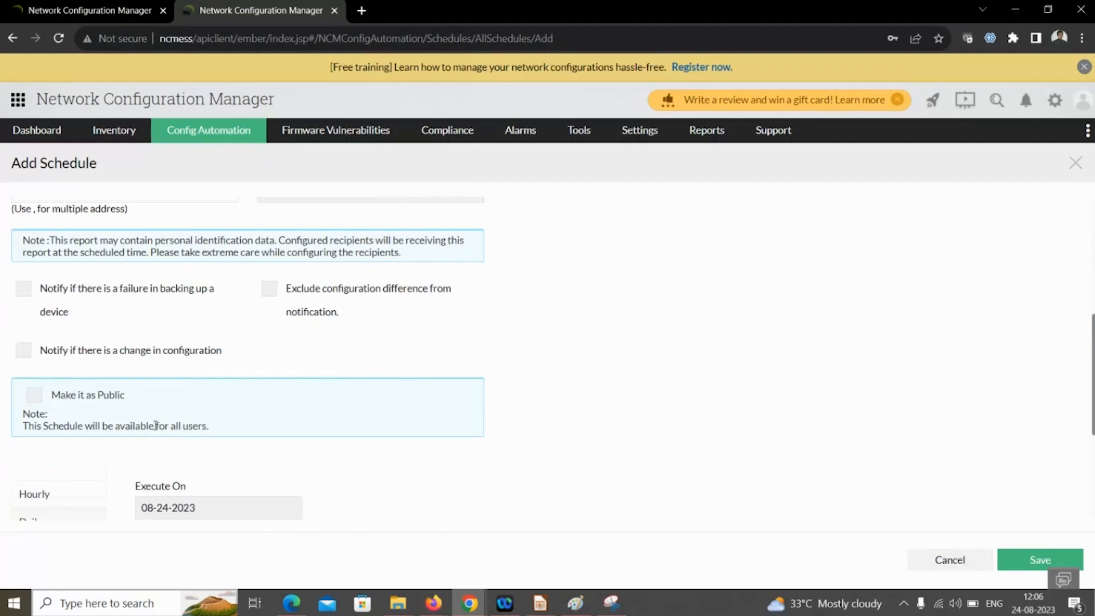
pyautogui.scroll(-3, 156, 426)
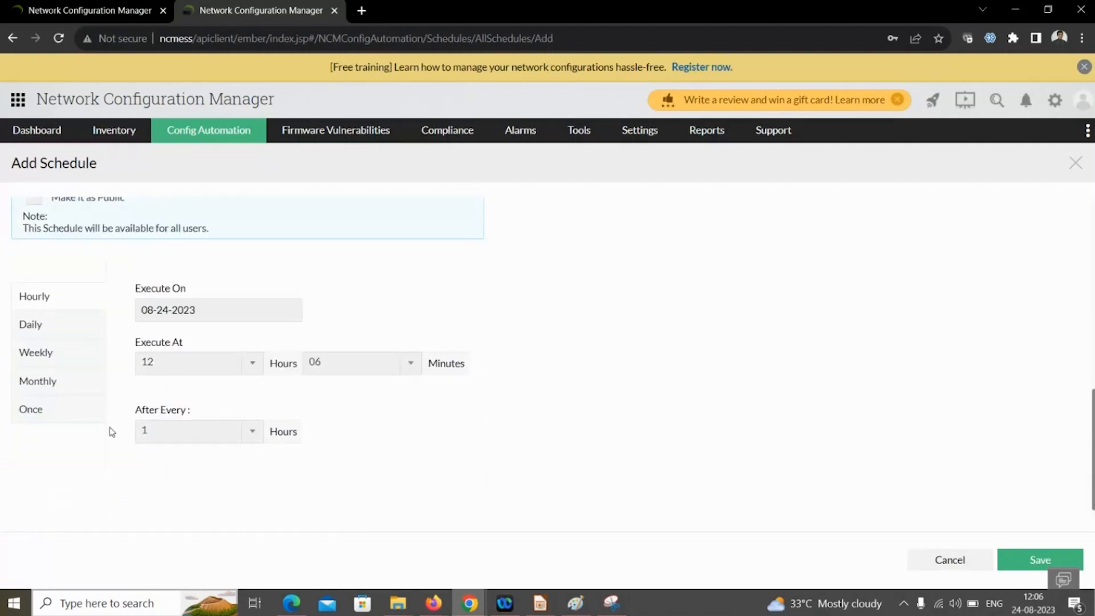
pyautogui.click(65, 418)
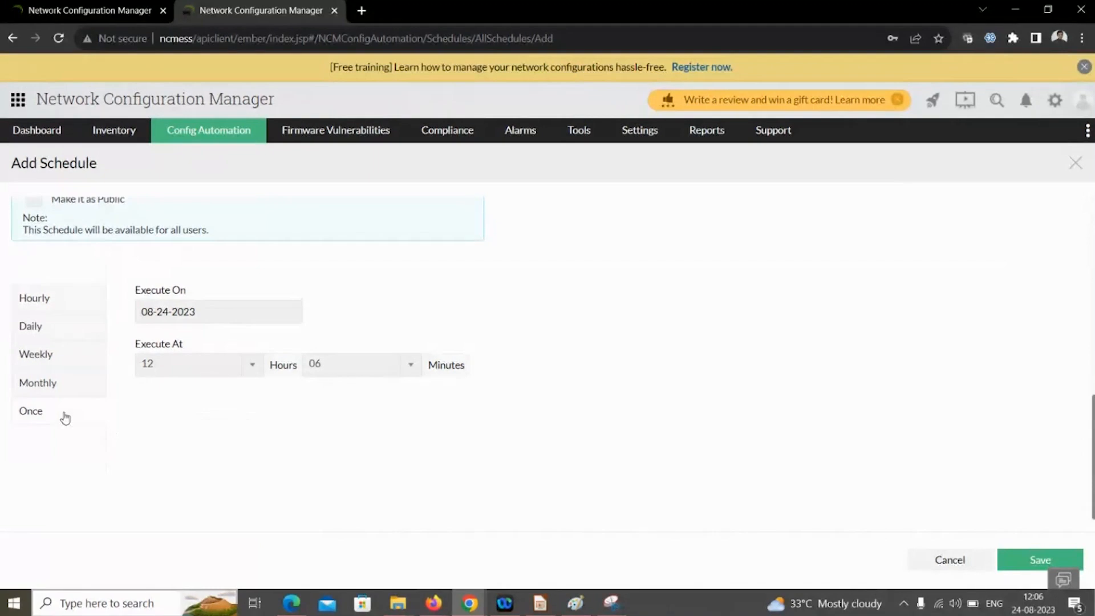
pyautogui.click(47, 387)
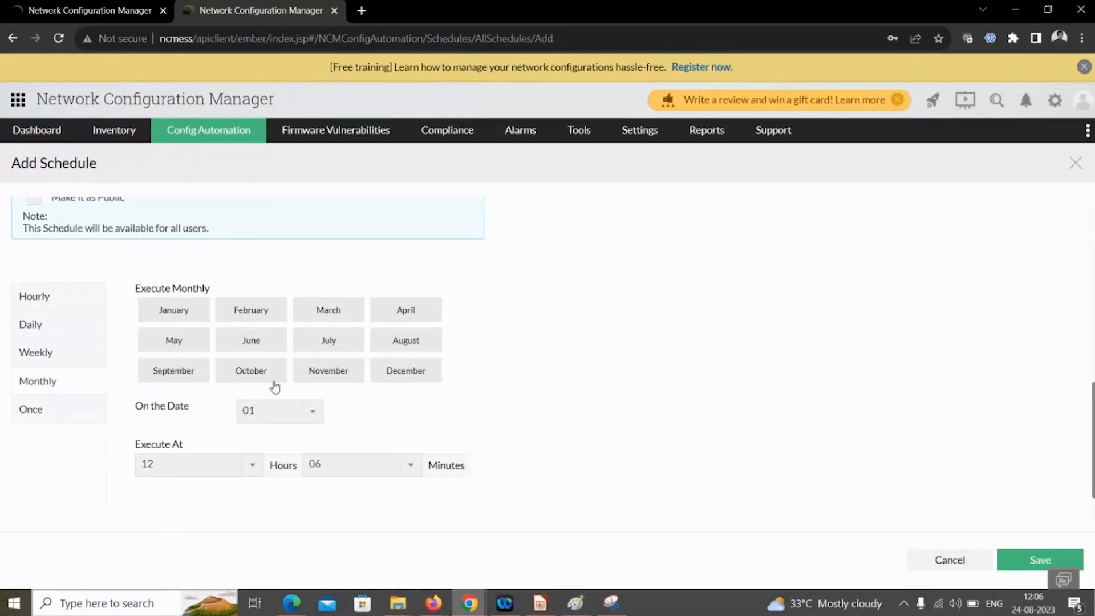
pyautogui.scroll(8, 273, 386)
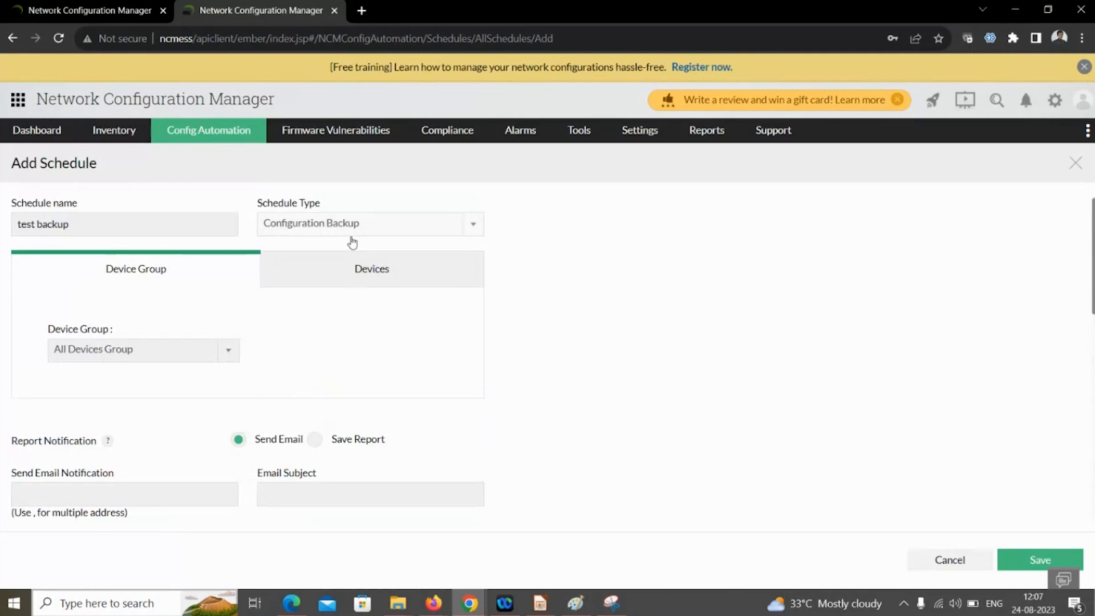
# - Switch the schedule type to Report Generation and review its reports, keeping Hardware Inventory Report
pyautogui.click(341, 228)
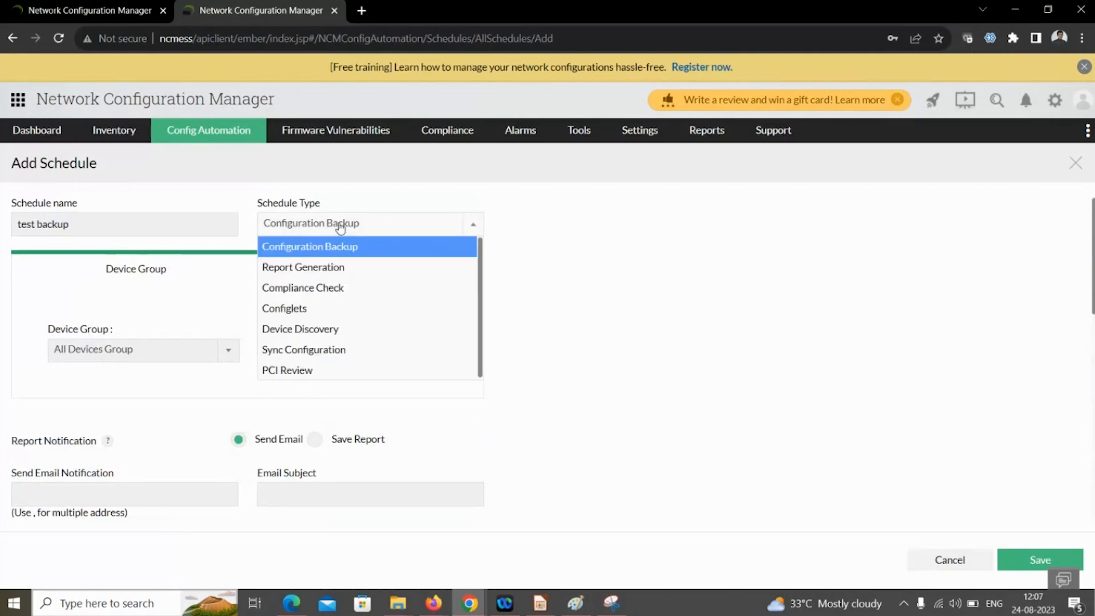
pyautogui.click(326, 266)
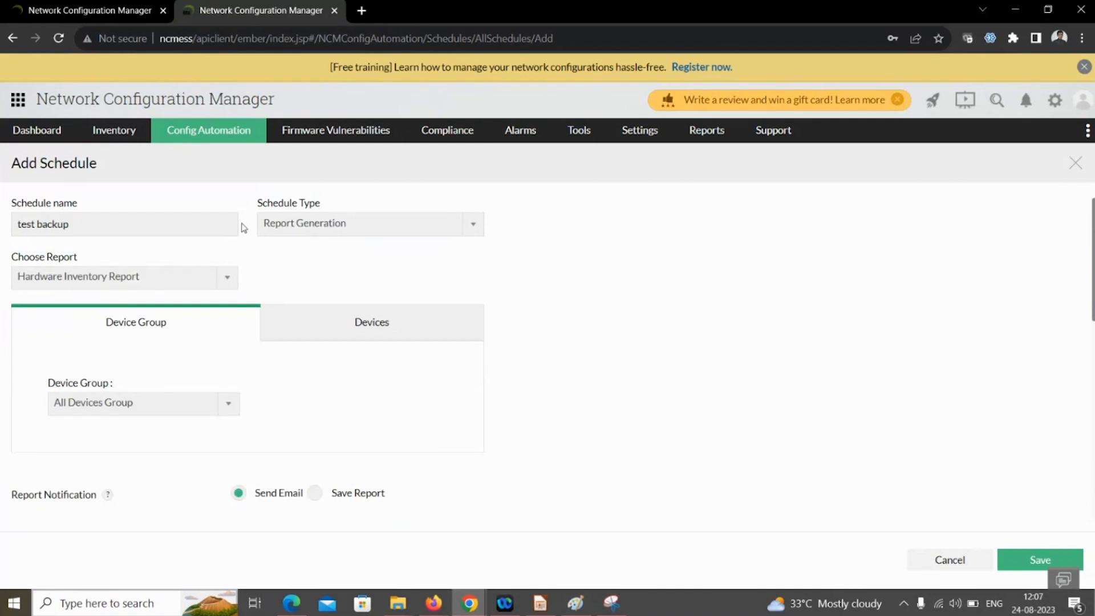
pyautogui.click(171, 277)
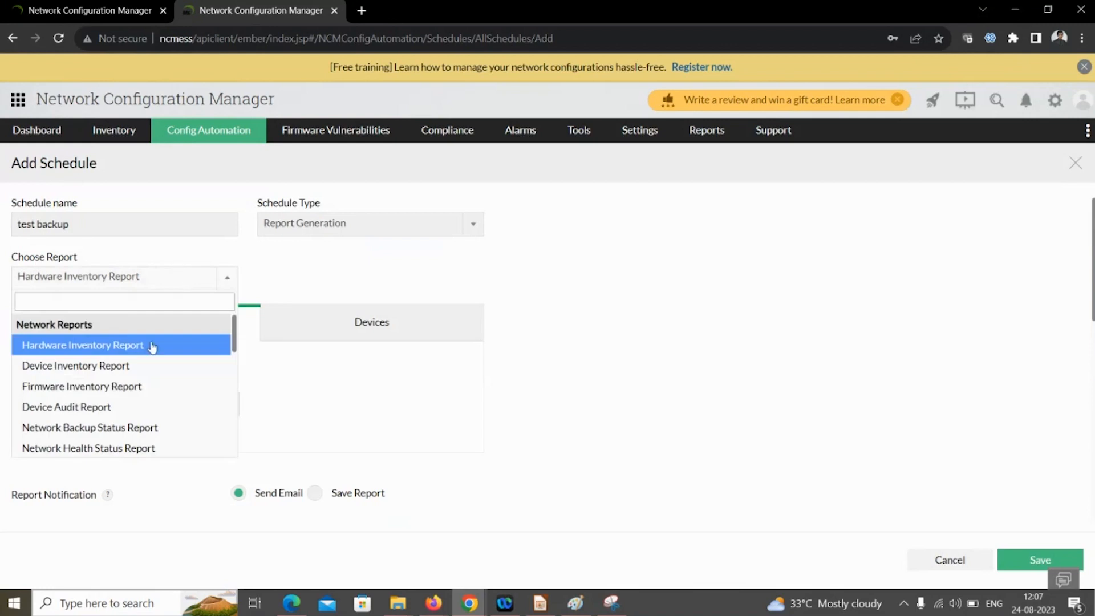
pyautogui.click(363, 270)
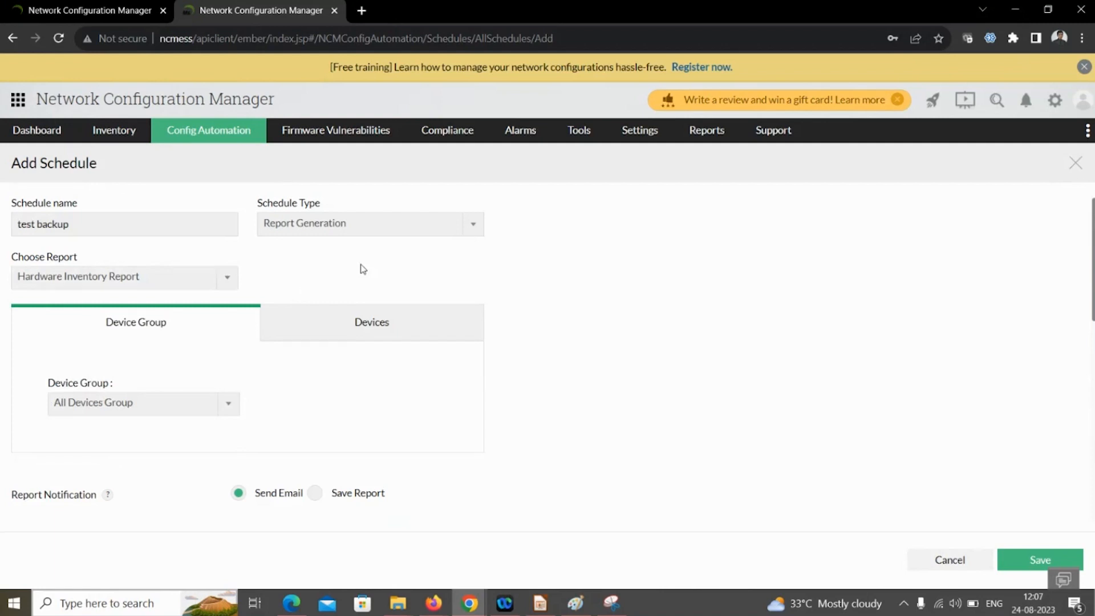
# - Try Configuration Backup and Compliance Check, then set the type to Device Discovery
pyautogui.click(340, 236)
pyautogui.click(337, 227)
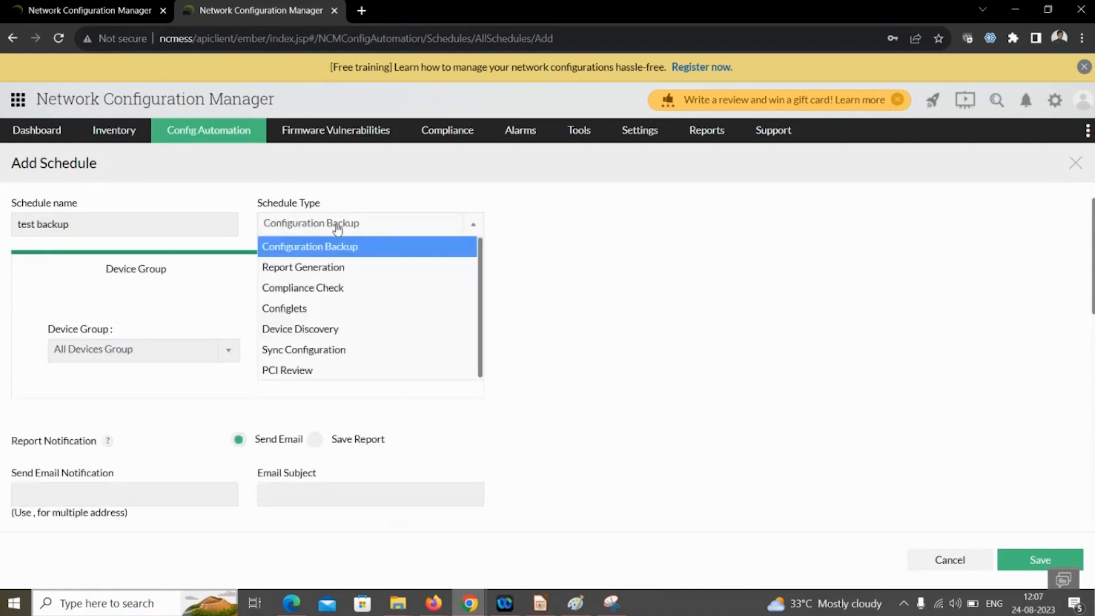
pyautogui.click(332, 288)
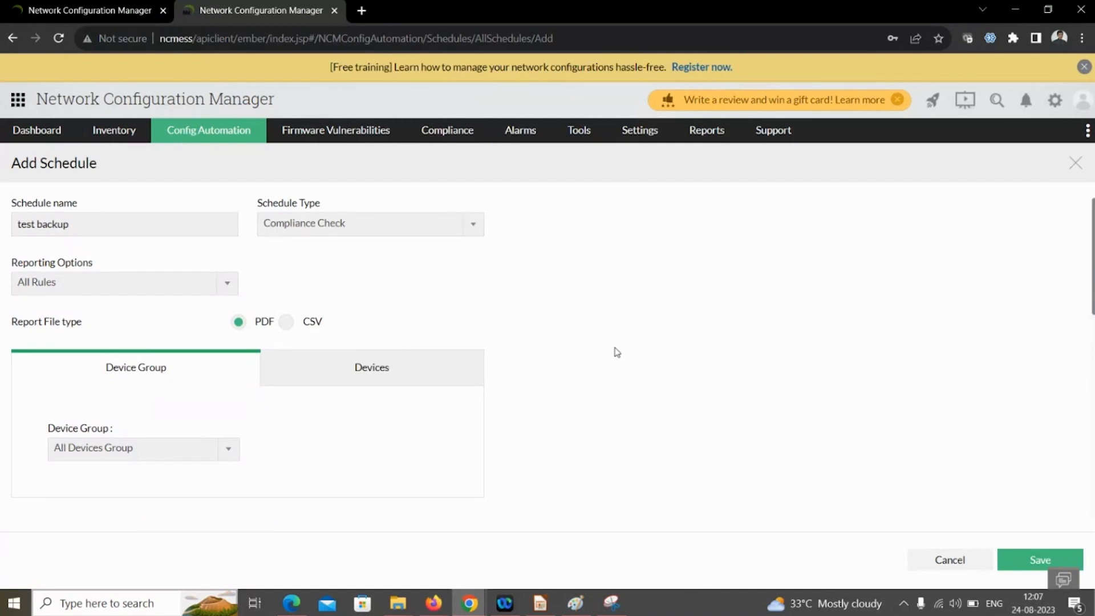
pyautogui.click(436, 228)
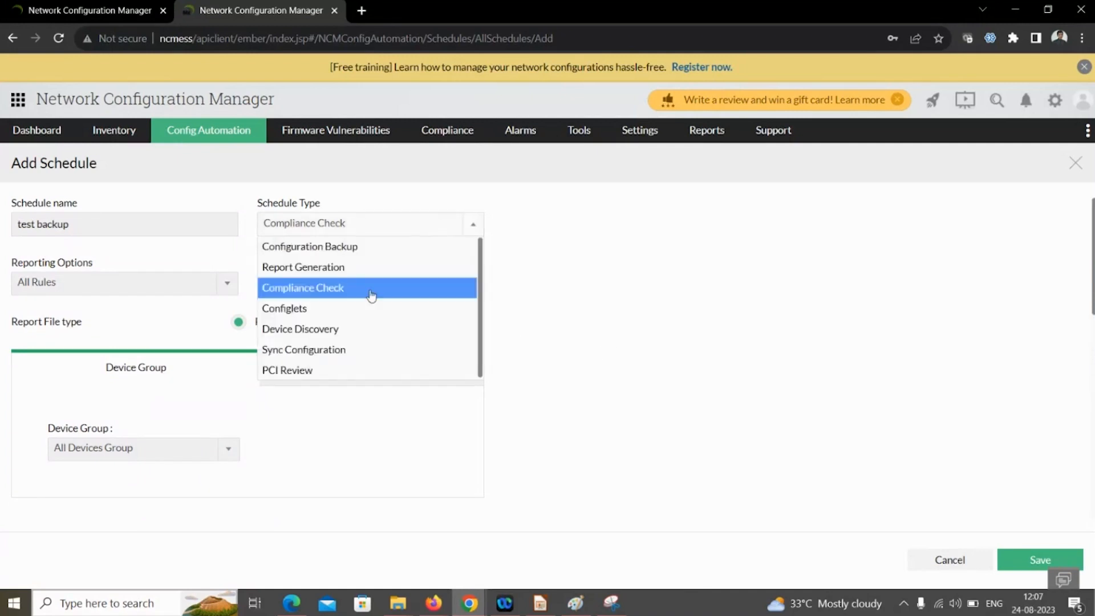
pyautogui.click(349, 328)
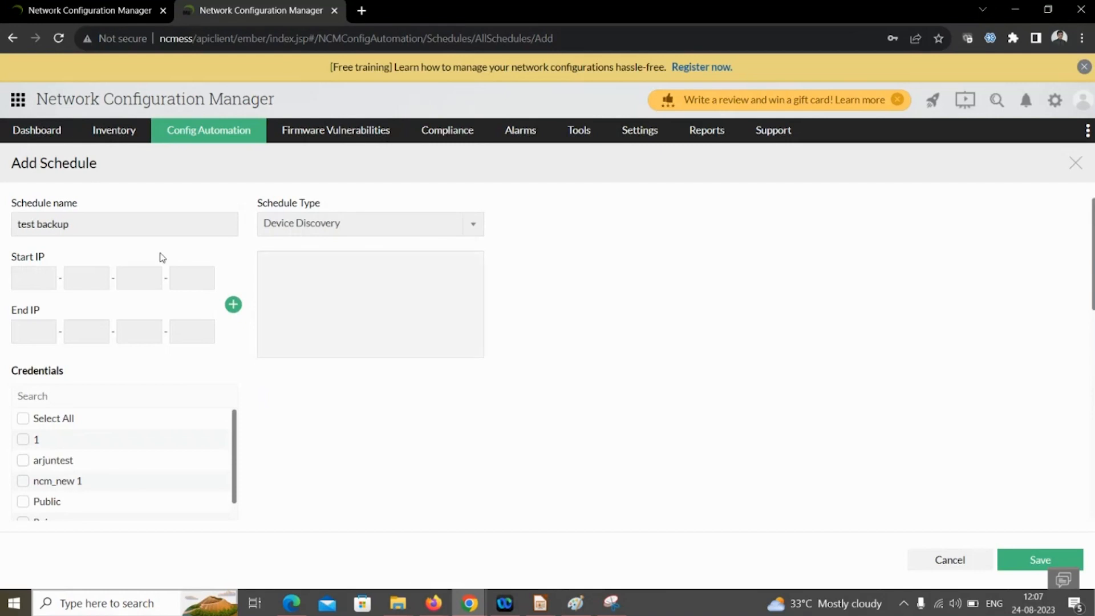
pyautogui.scroll(-1, 168, 347)
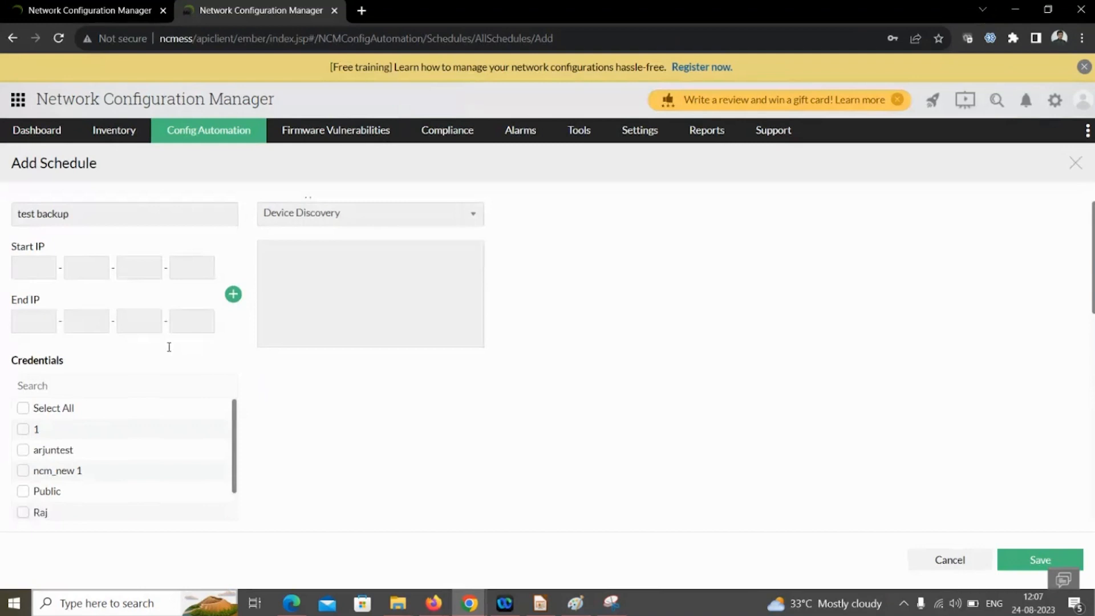
pyautogui.scroll(-2, 169, 346)
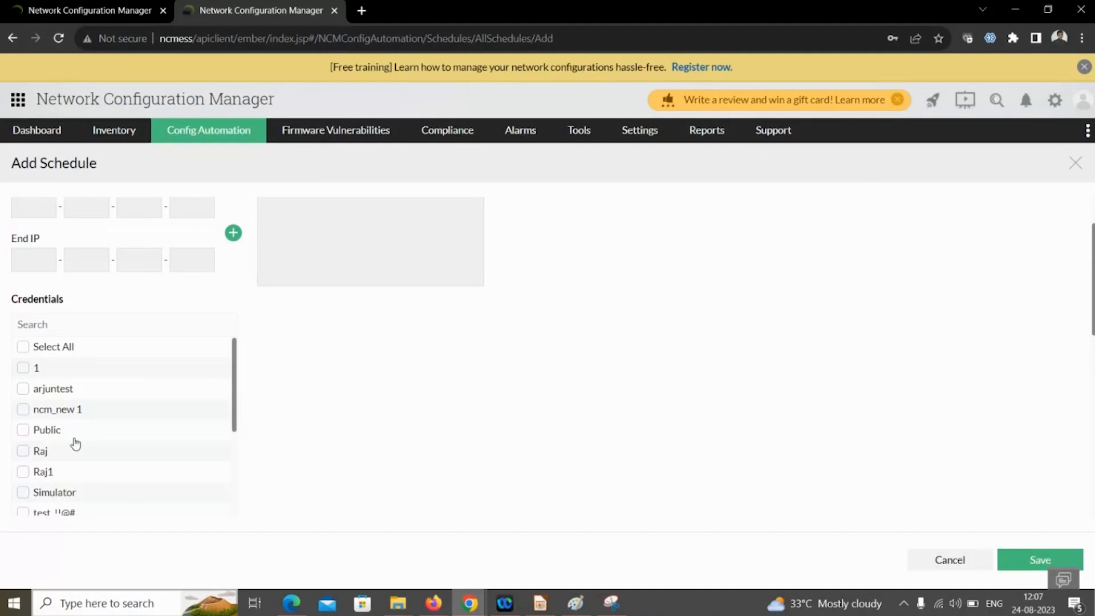
pyautogui.scroll(2, 94, 454)
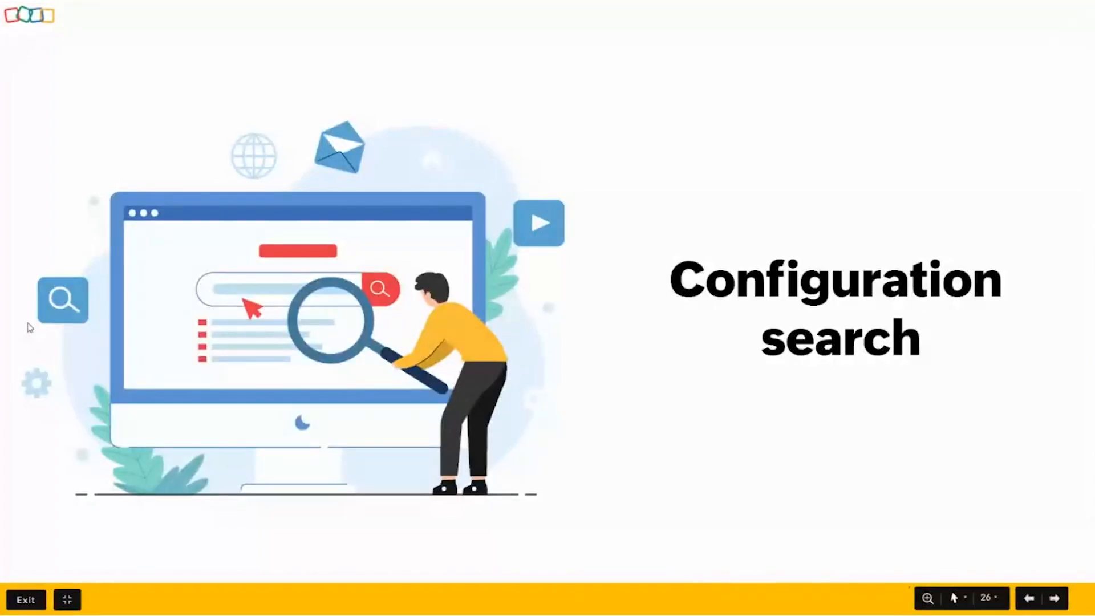
# - Advance to the 'What is config search and how useful it is?' slide
pyautogui.press('Right')
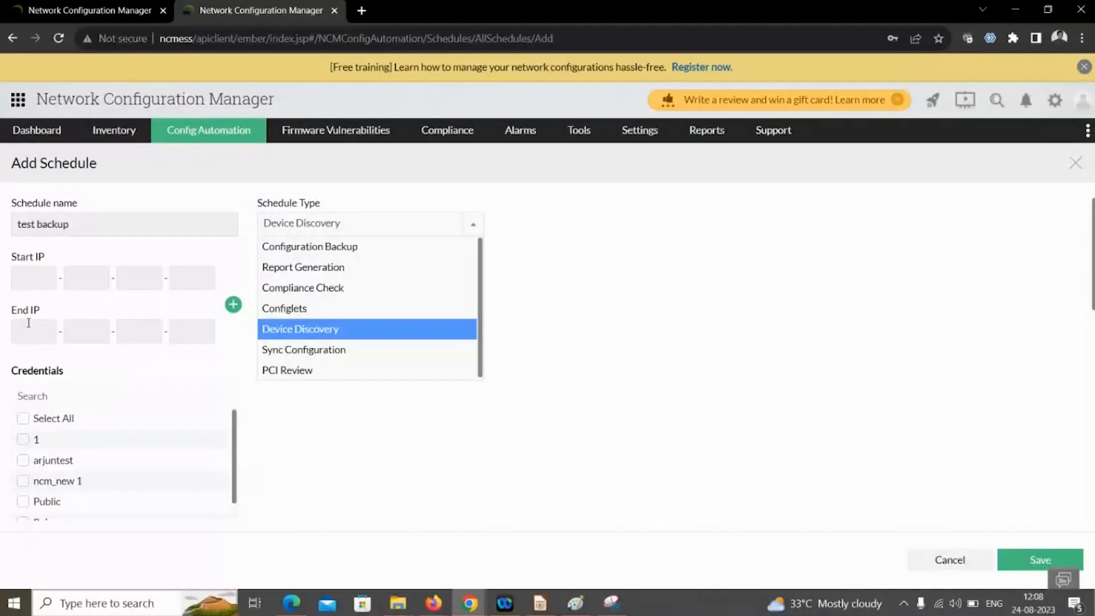
# - From Inventory > Devices, run a configuration search for 'public'
pyautogui.click(391, 325)
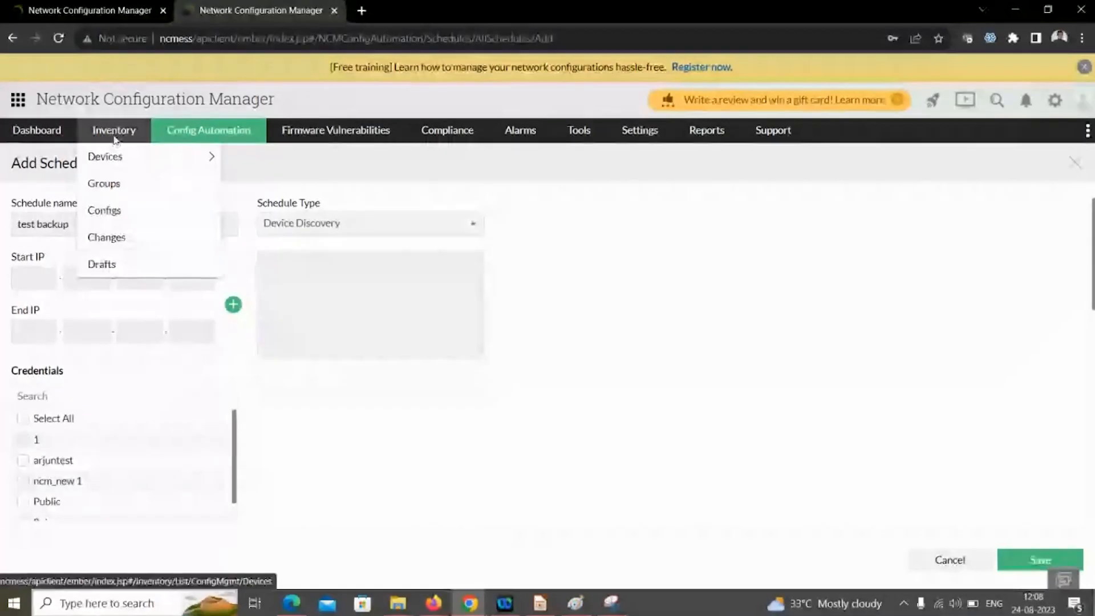
pyautogui.click(114, 137)
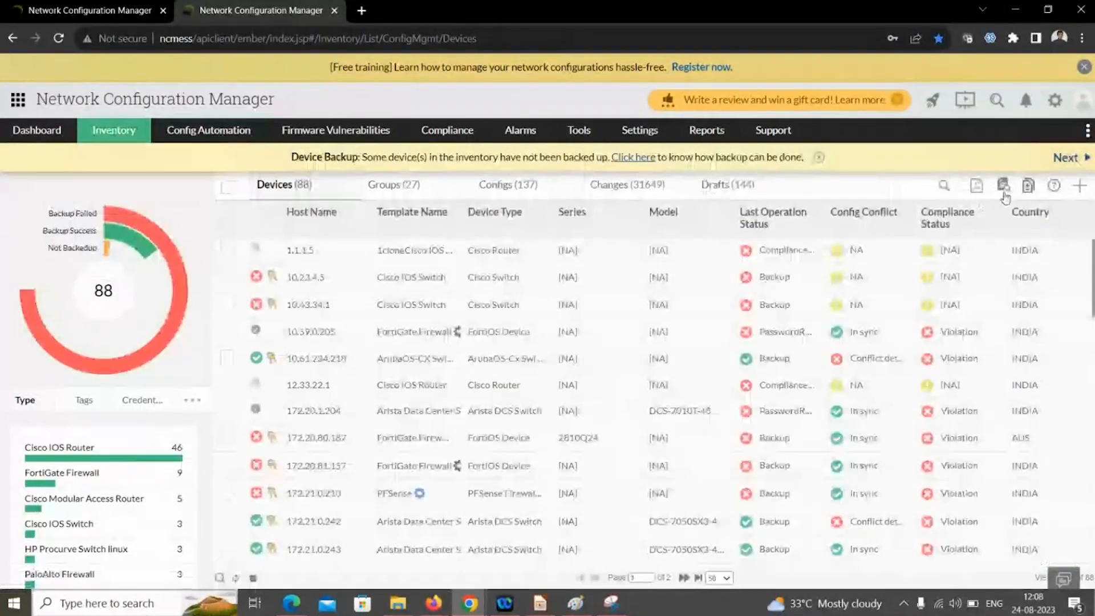
pyautogui.click(1005, 190)
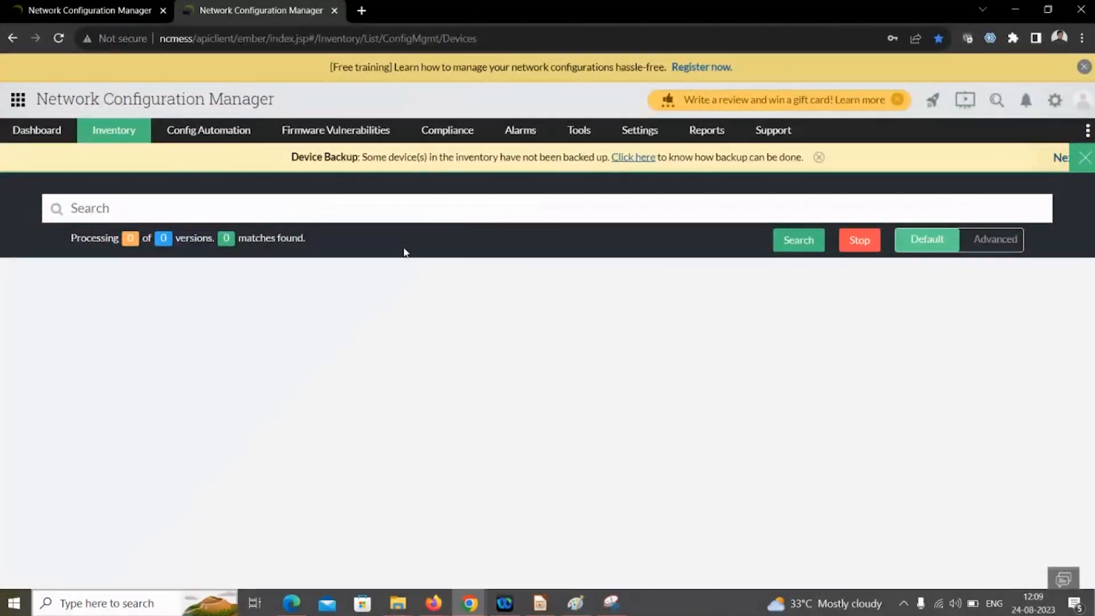
pyautogui.click(144, 213)
pyautogui.write('publi')
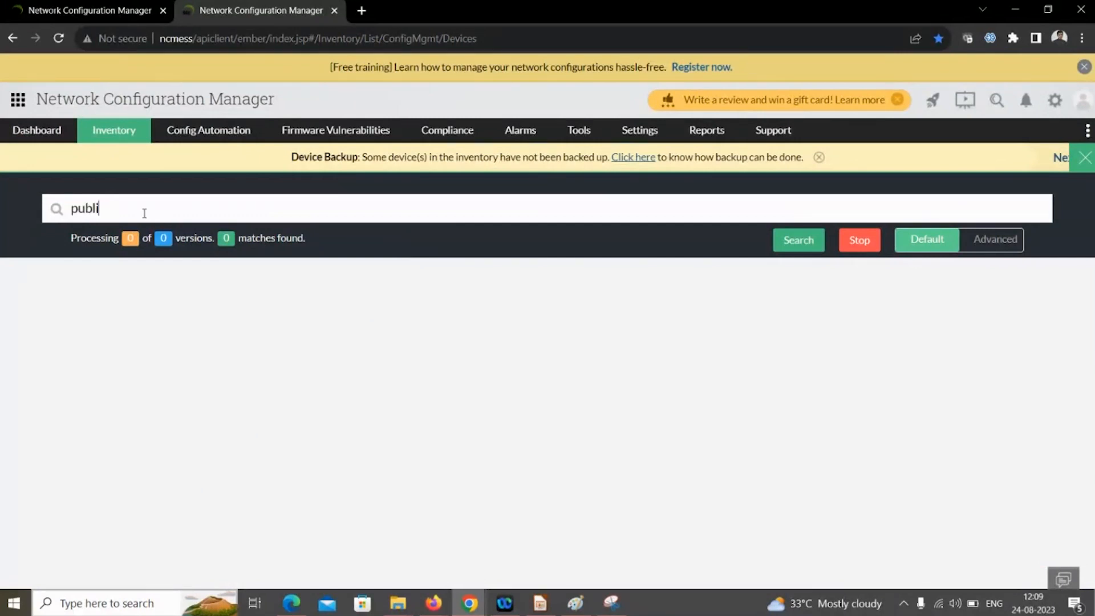
pyautogui.write('c')
pyautogui.press('Return')
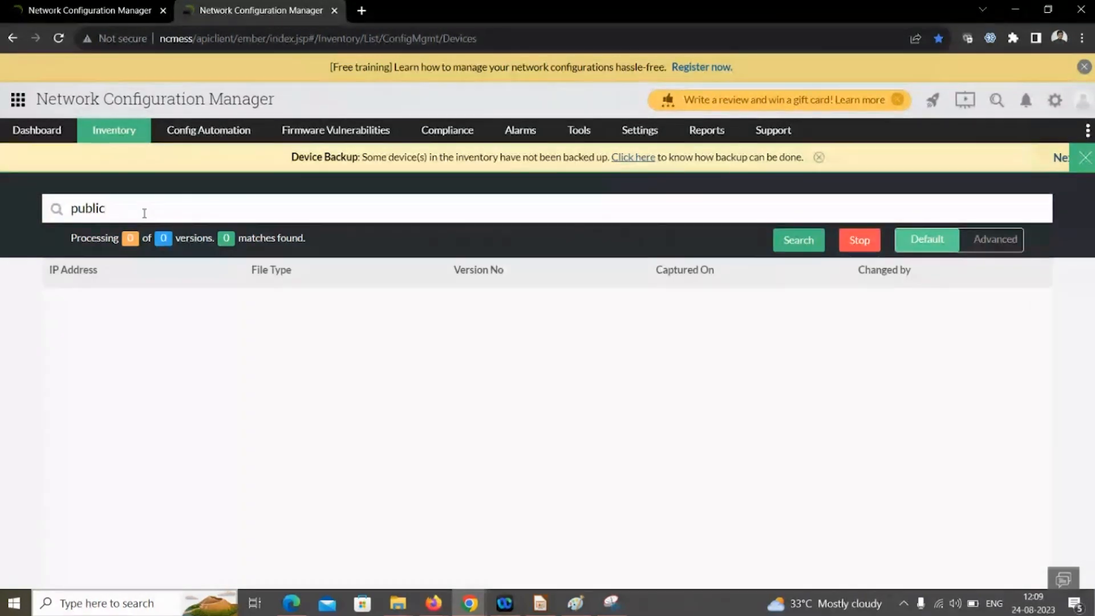
# - Switch to advanced config search with auto-recovery as the first criterion
pyautogui.click(984, 244)
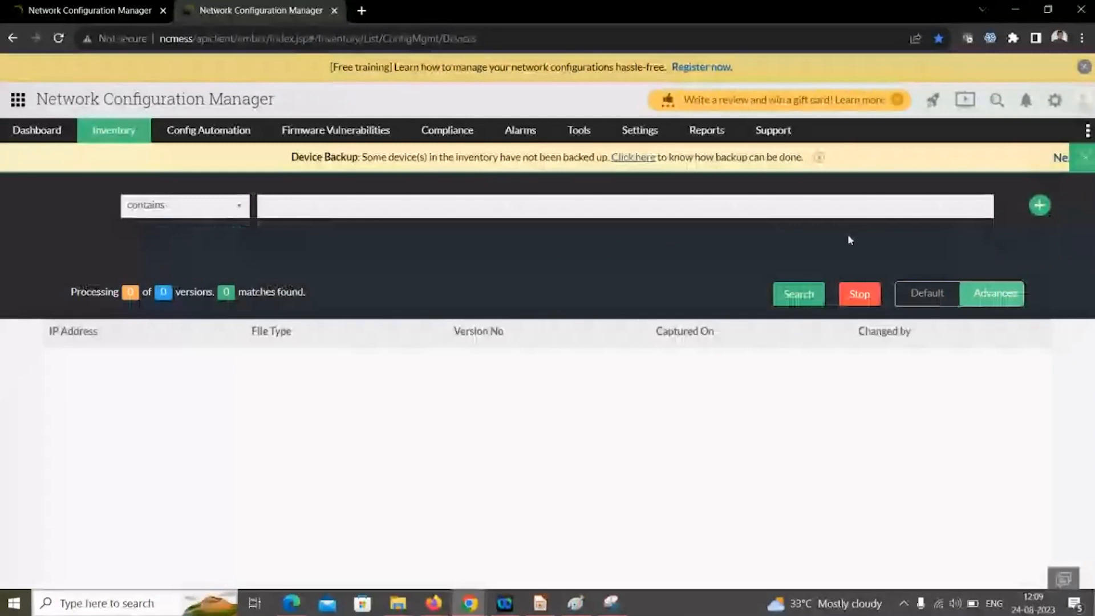
pyautogui.click(276, 206)
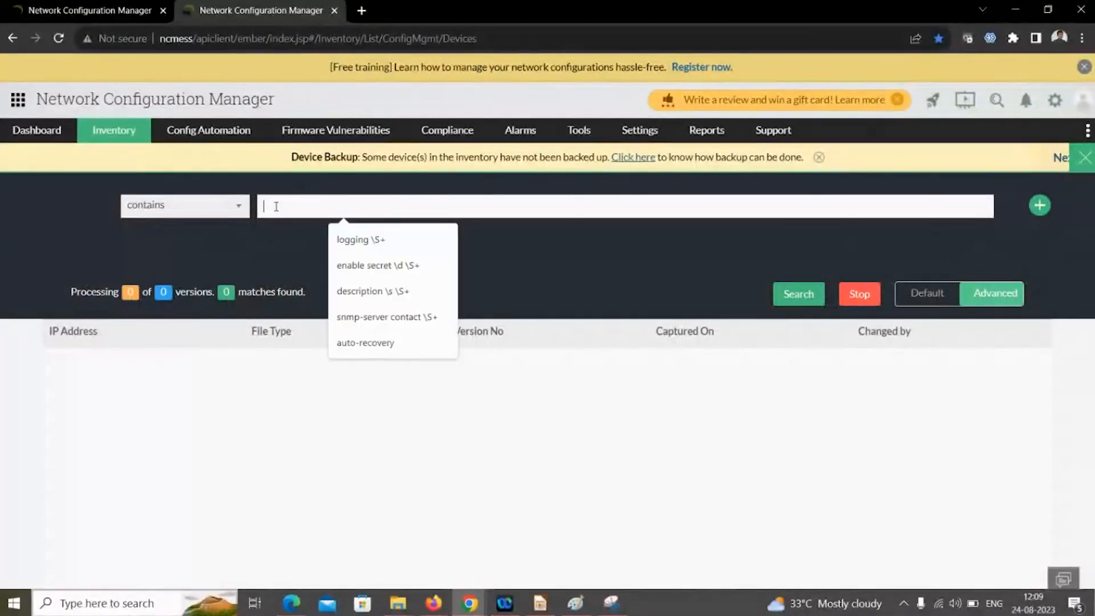
pyautogui.click(370, 341)
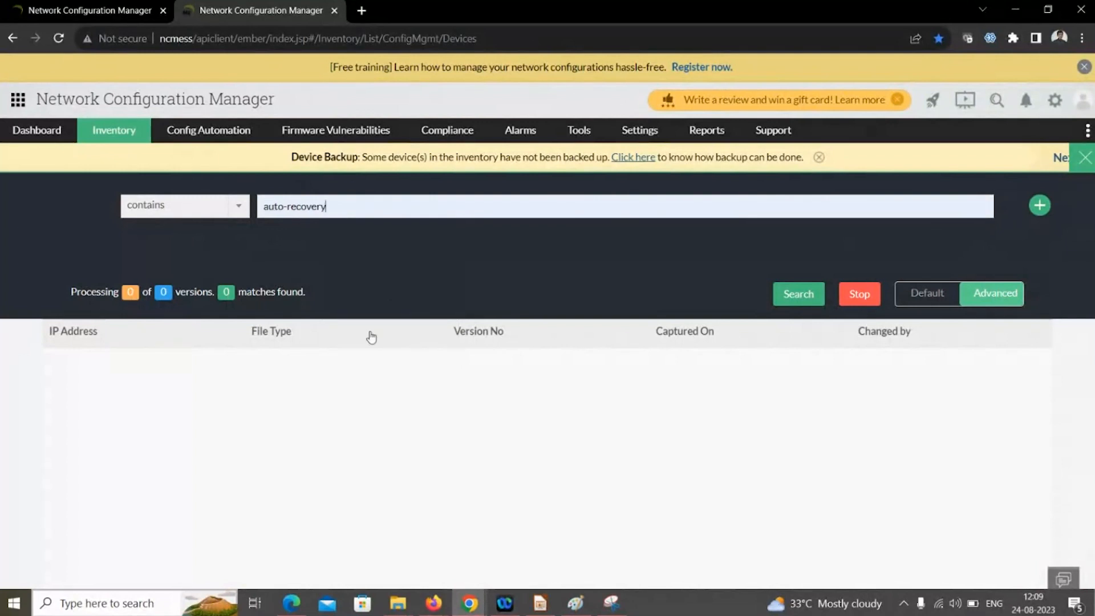
# - Add a second criterion row joined with 'or' and bring up its match options
pyautogui.click(1040, 205)
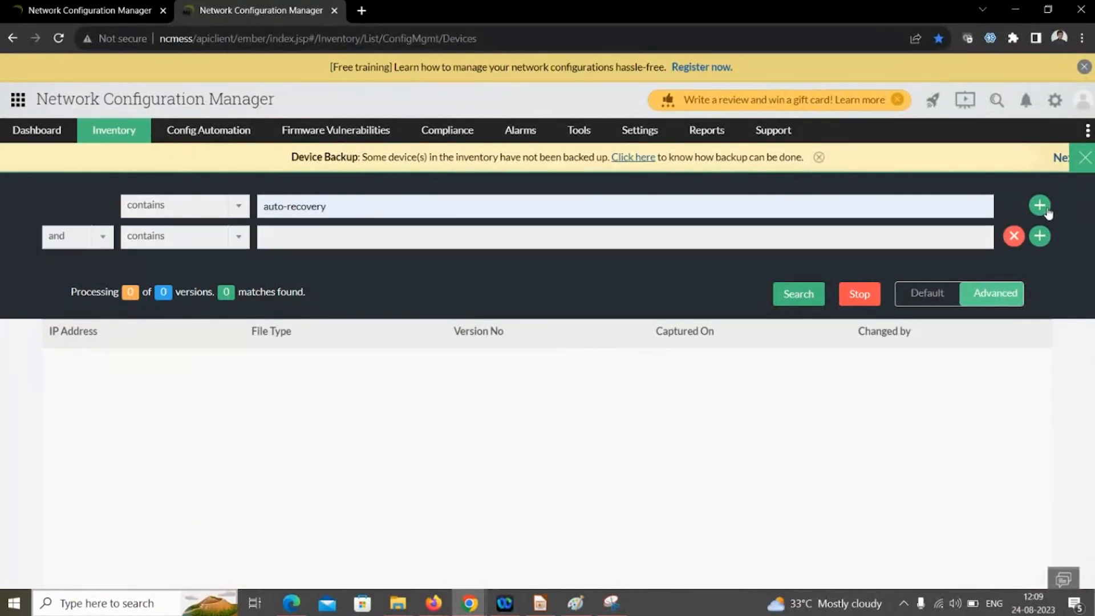
pyautogui.click(65, 243)
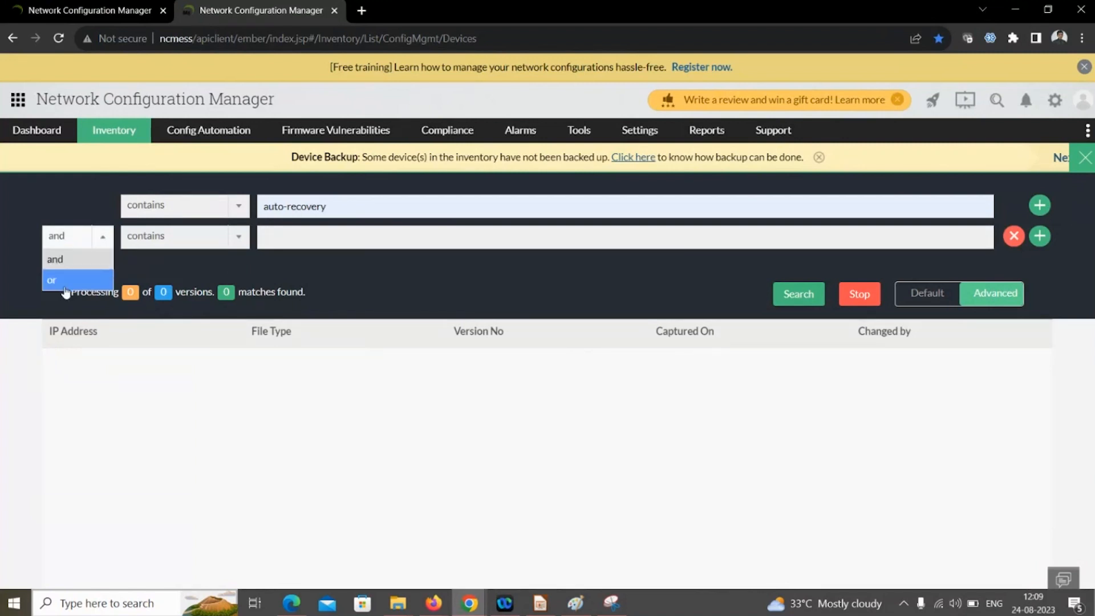
pyautogui.click(65, 282)
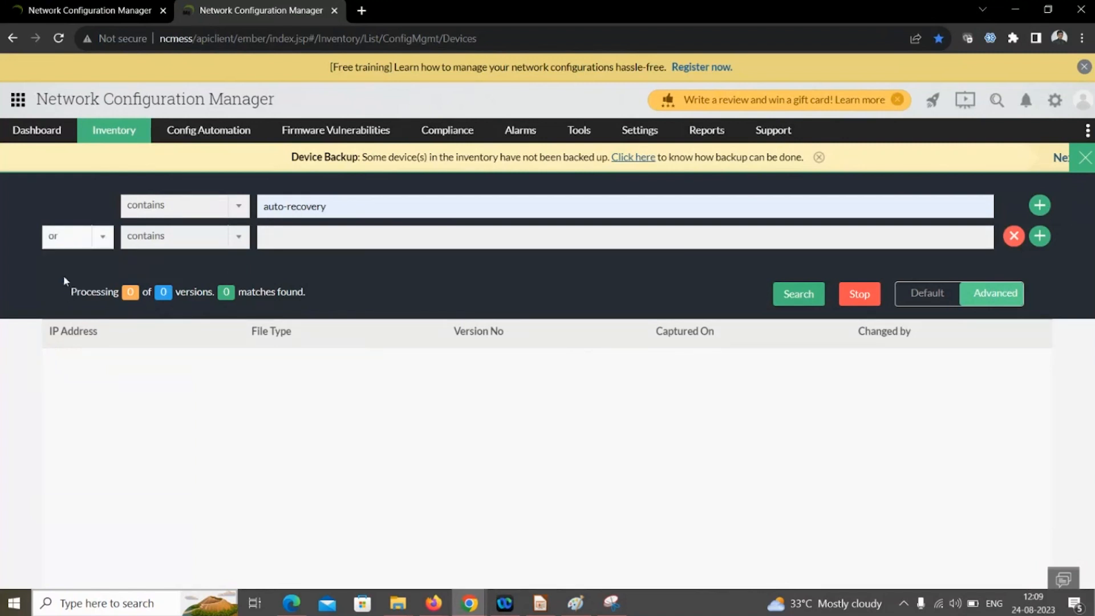
pyautogui.click(171, 240)
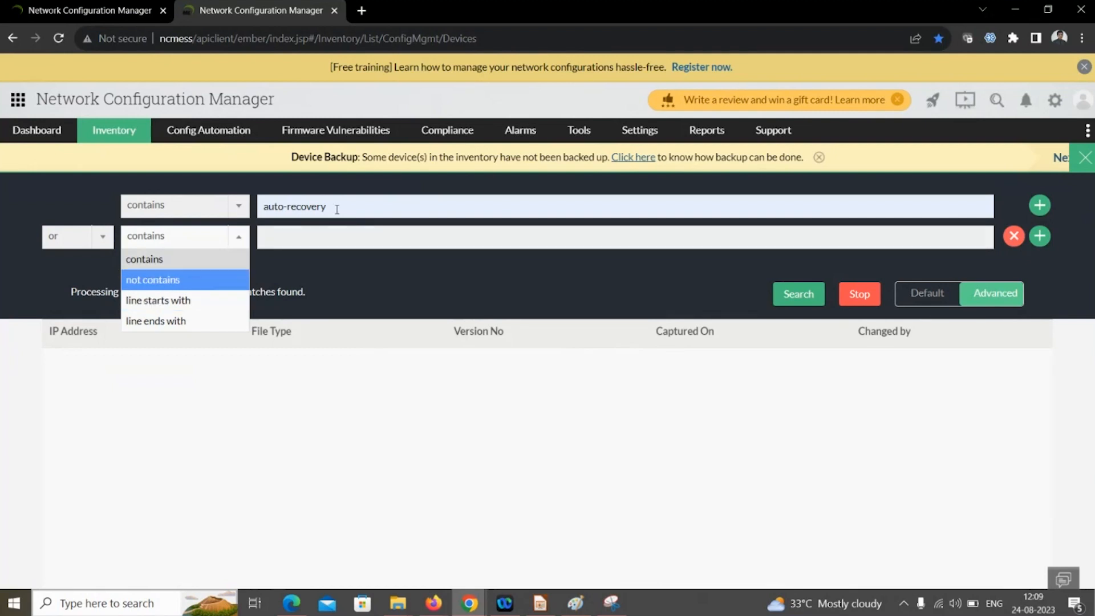
pyautogui.click(363, 244)
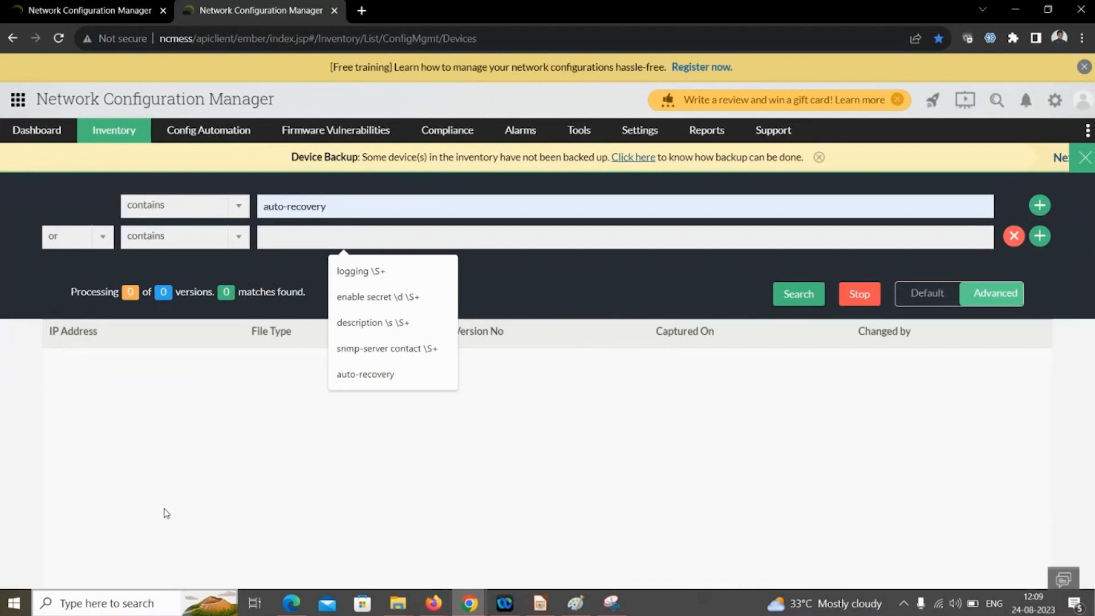
# - Return to the slideshow and advance to slide 29, 'Exclude criteria in NCM'
pyautogui.hotkey('alt', 'Tab')
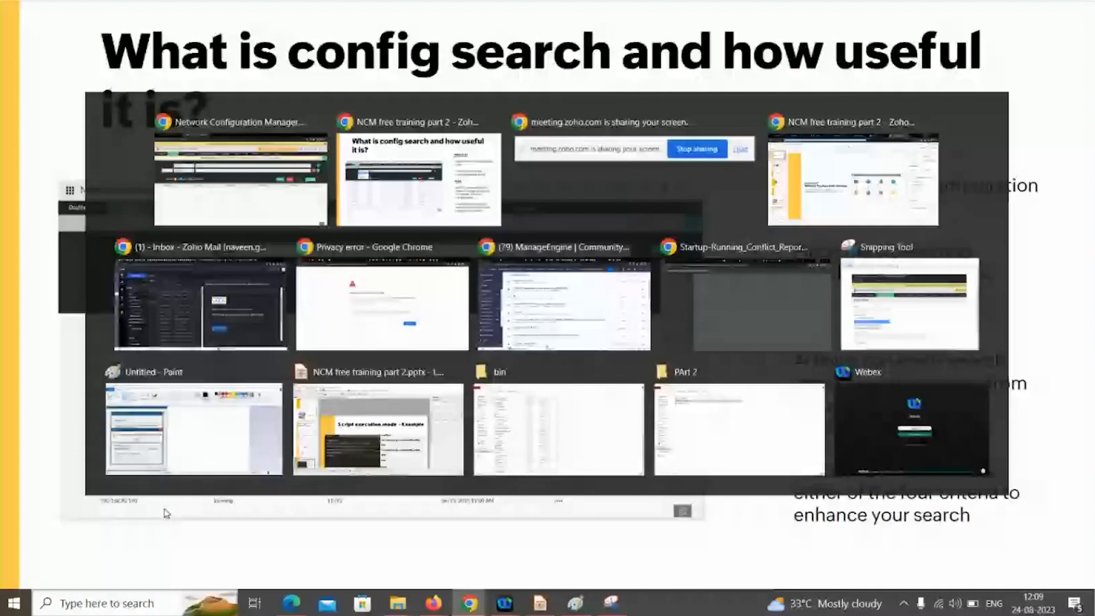
pyautogui.press('Right')
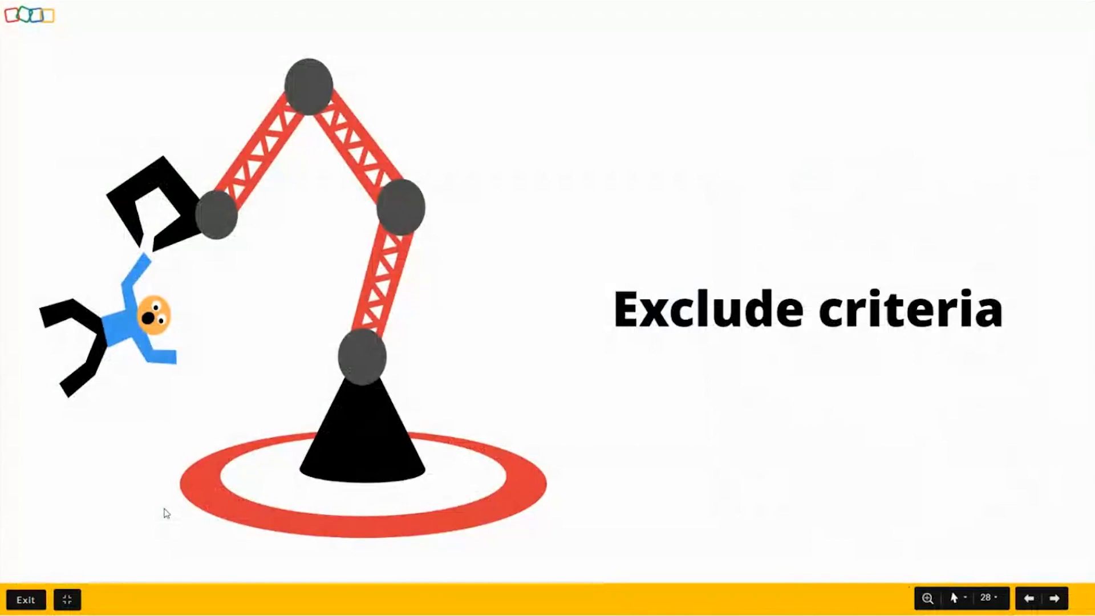
pyautogui.press('Right')
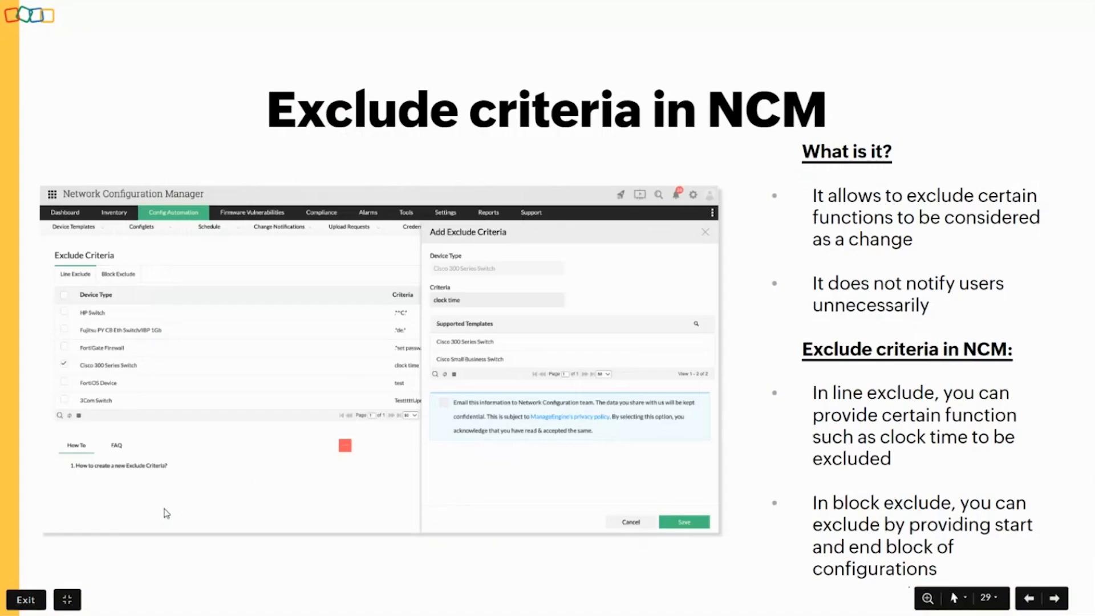
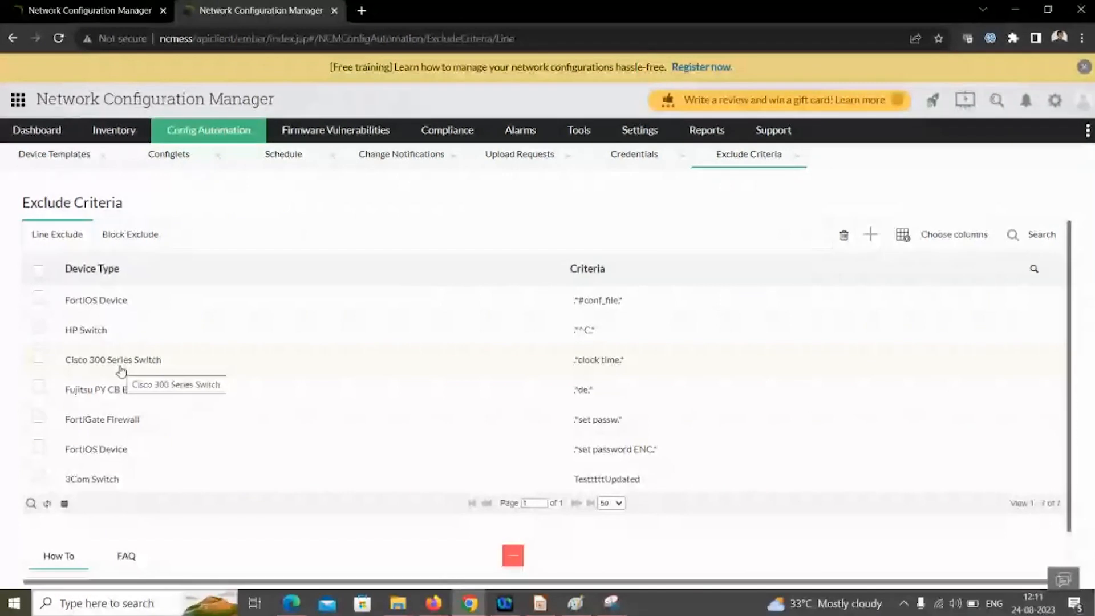
# - Open the Cisco 300 Series Switch line-exclude criterion '.*clock time.*' for editing
pyautogui.click(121, 371)
pyautogui.click(665, 278)
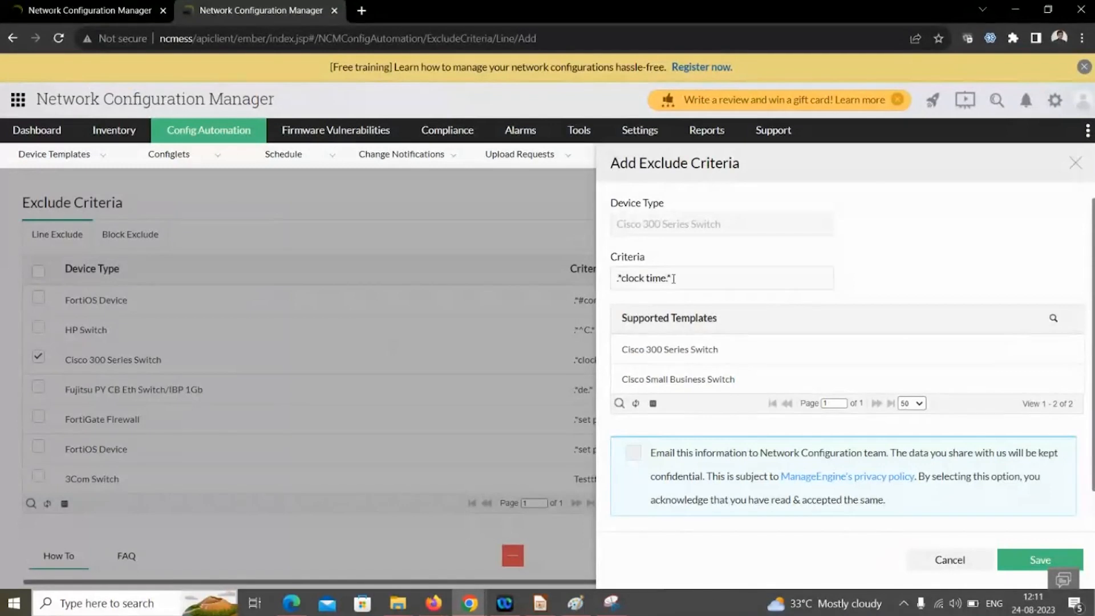
# - Highlight part of the '.*clock time.*' criterion text, then close the editor without saving
pyautogui.moveTo(662, 278); pyautogui.dragTo(626, 279)
pyautogui.click(1074, 164)
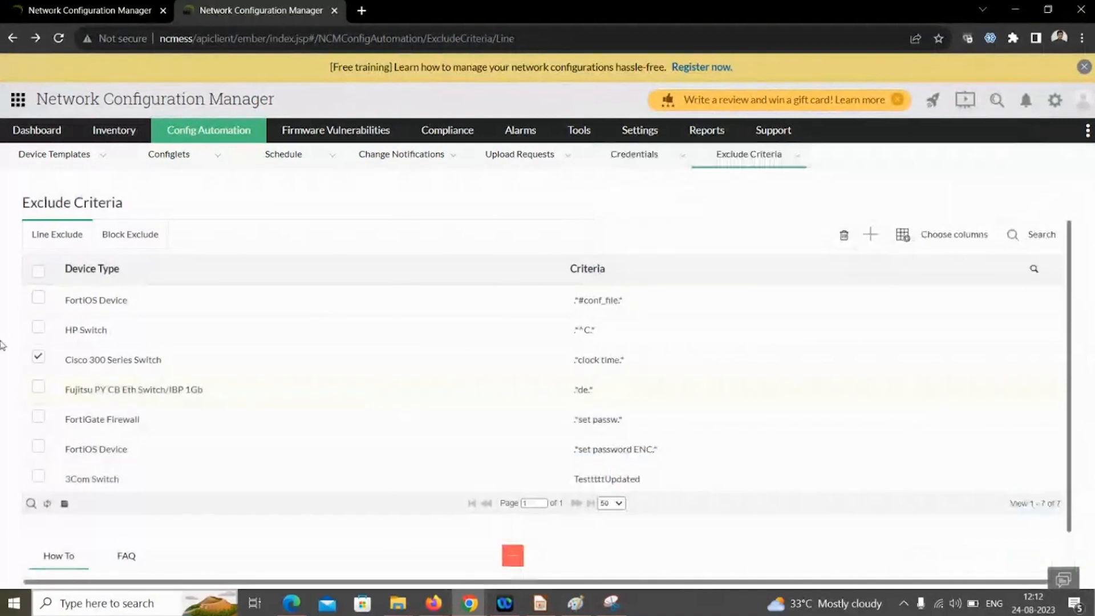
# - In Block Exclude, try 'should contain' as Cisco 140's additional block criterion, then discard it
pyautogui.click(115, 238)
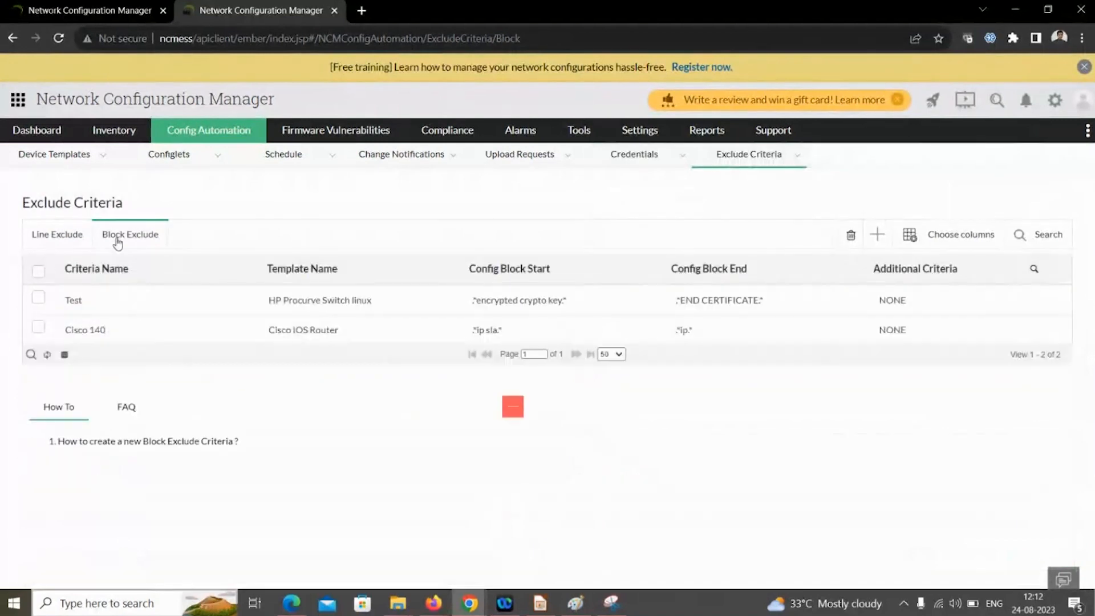
pyautogui.click(133, 328)
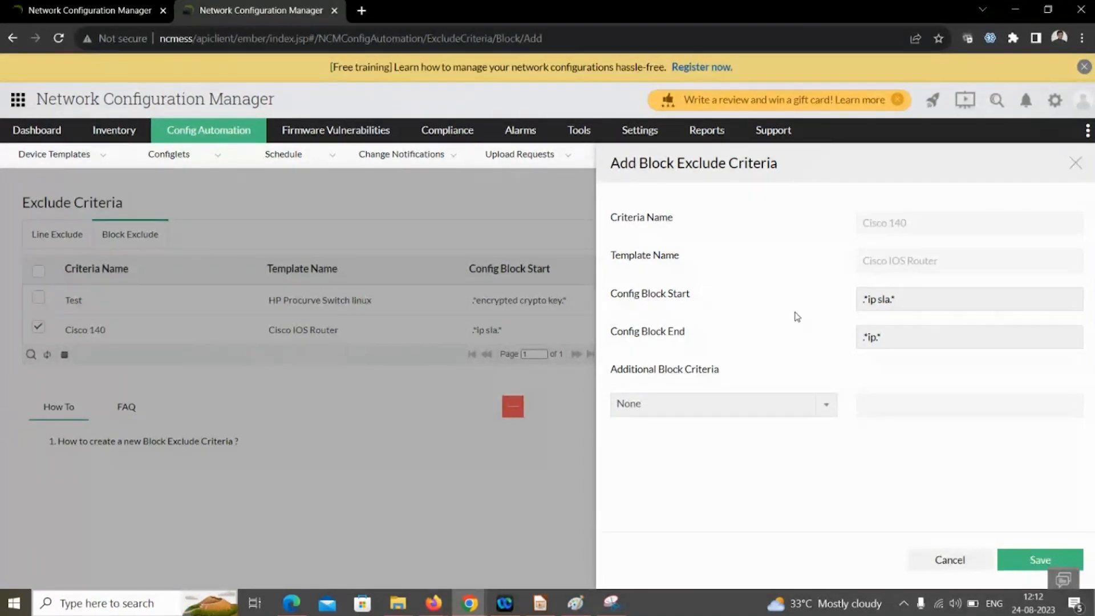
pyautogui.click(780, 411)
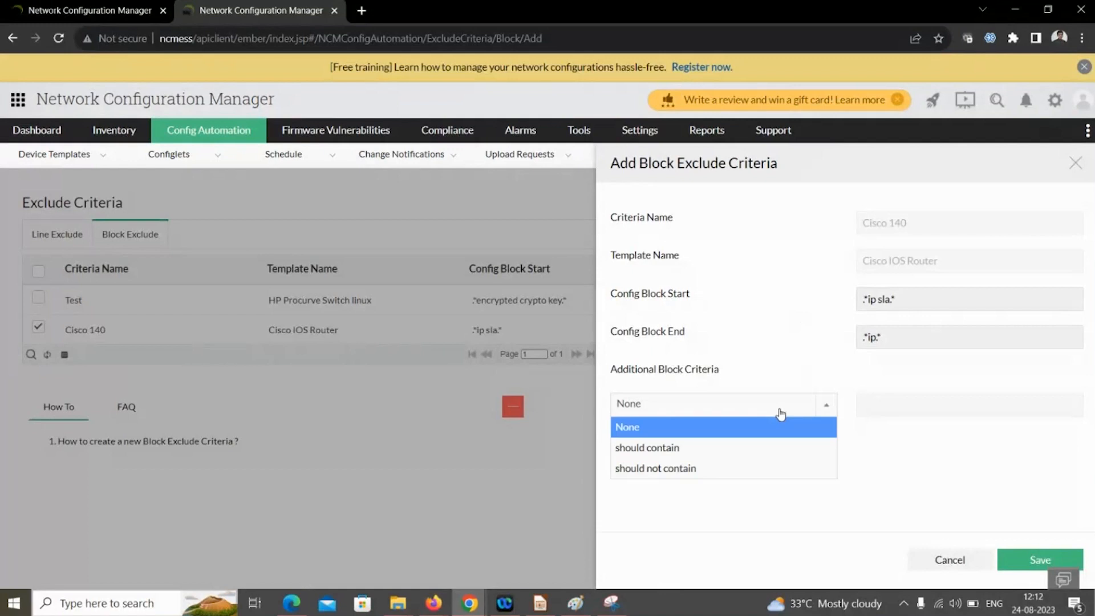
pyautogui.click(750, 457)
pyautogui.click(910, 411)
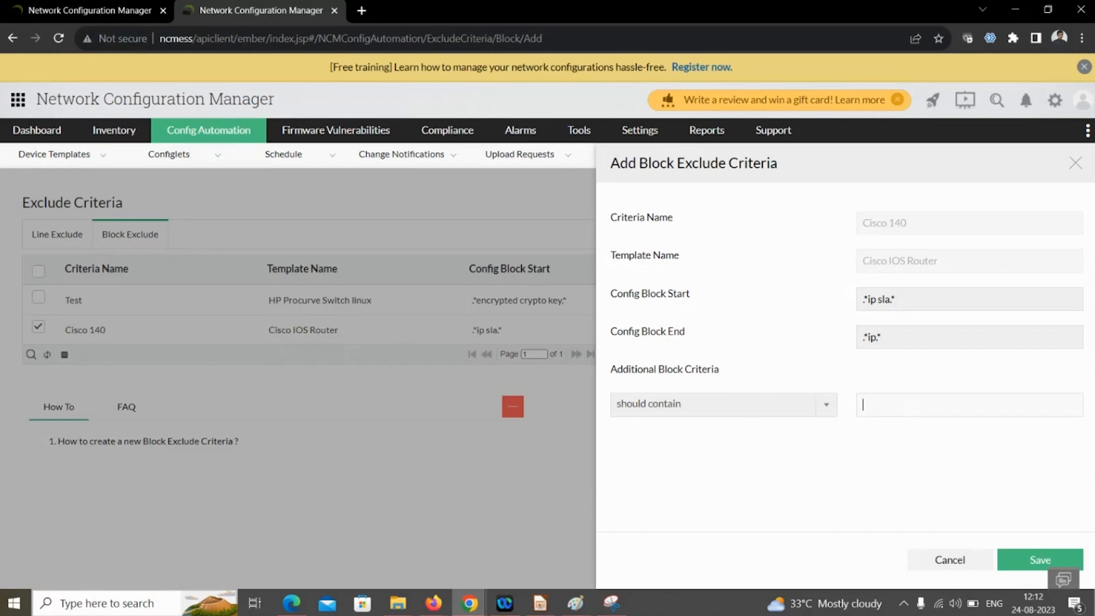
pyautogui.click(1077, 162)
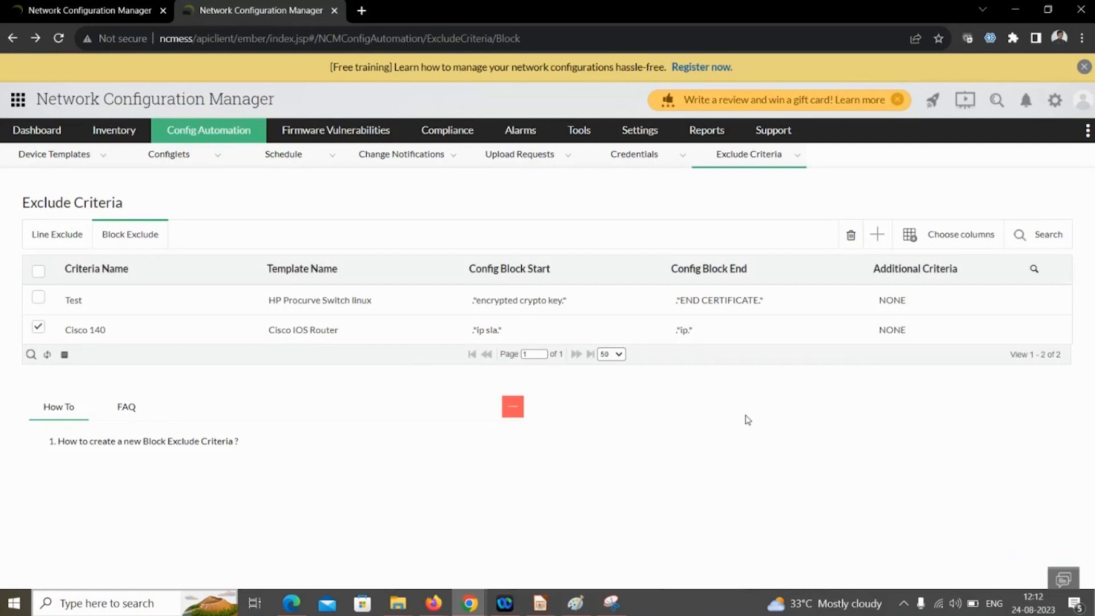
# - Advance the slideshow two slides to 'Alarms in NCM' and return to the browser
pyautogui.hotkey('alt', 'Tab')
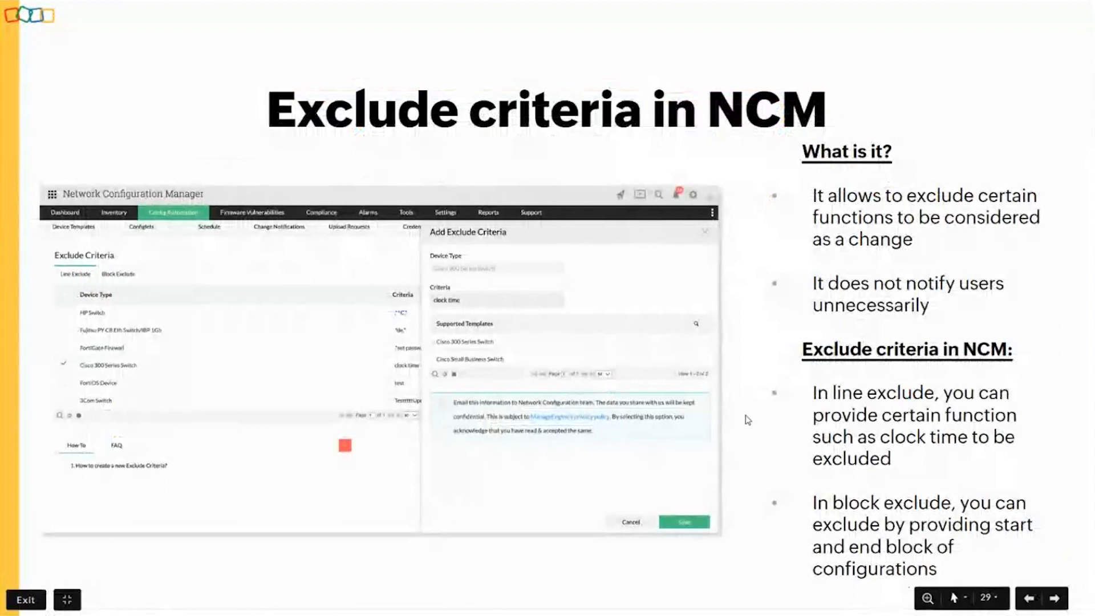
pyautogui.press('Right')
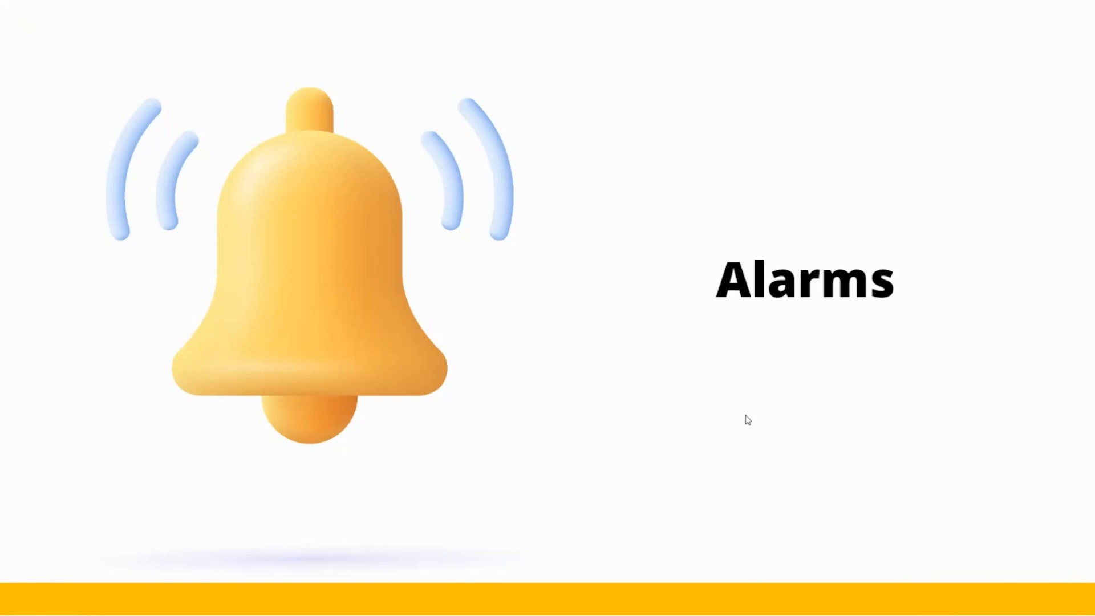
pyautogui.press('Right')
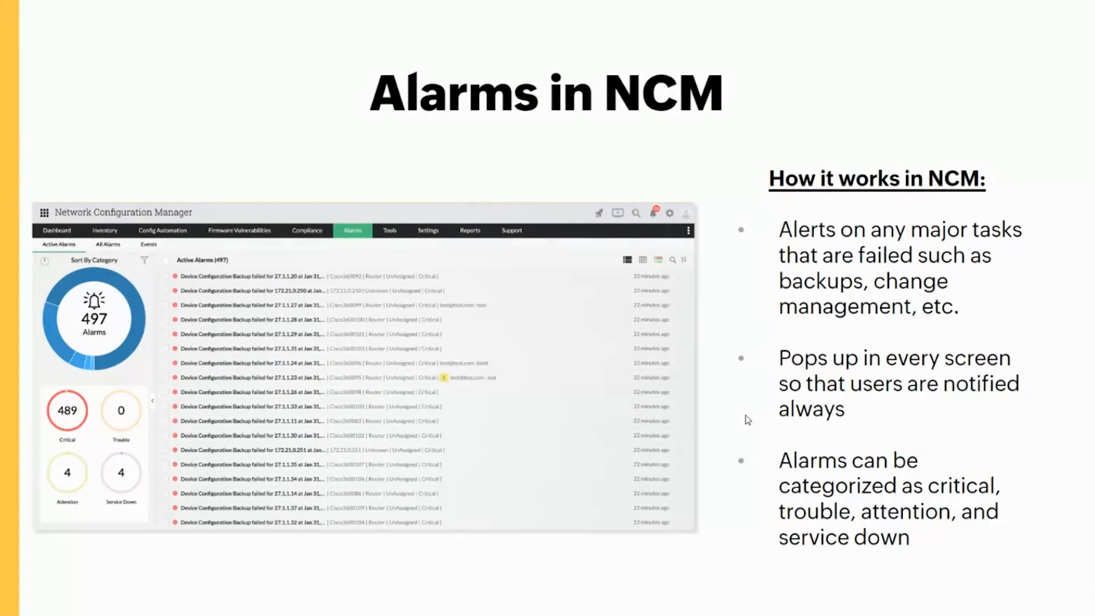
pyautogui.hotkey('alt', 'Tab')
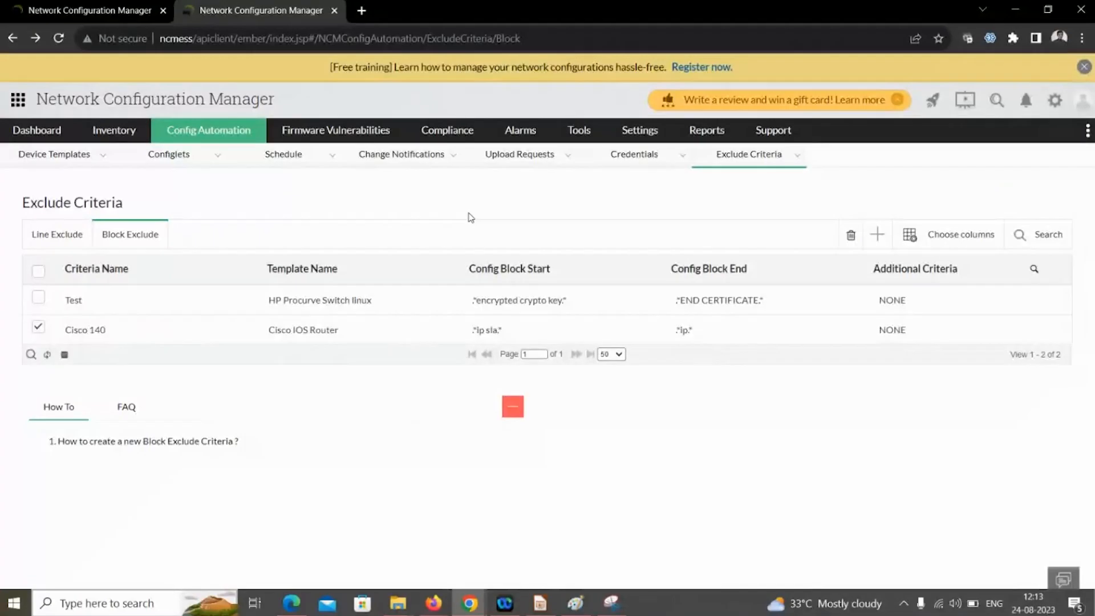
# - Expand the alarm category summary, list all 930 alarms, and open a backup-failure alarm
pyautogui.click(507, 141)
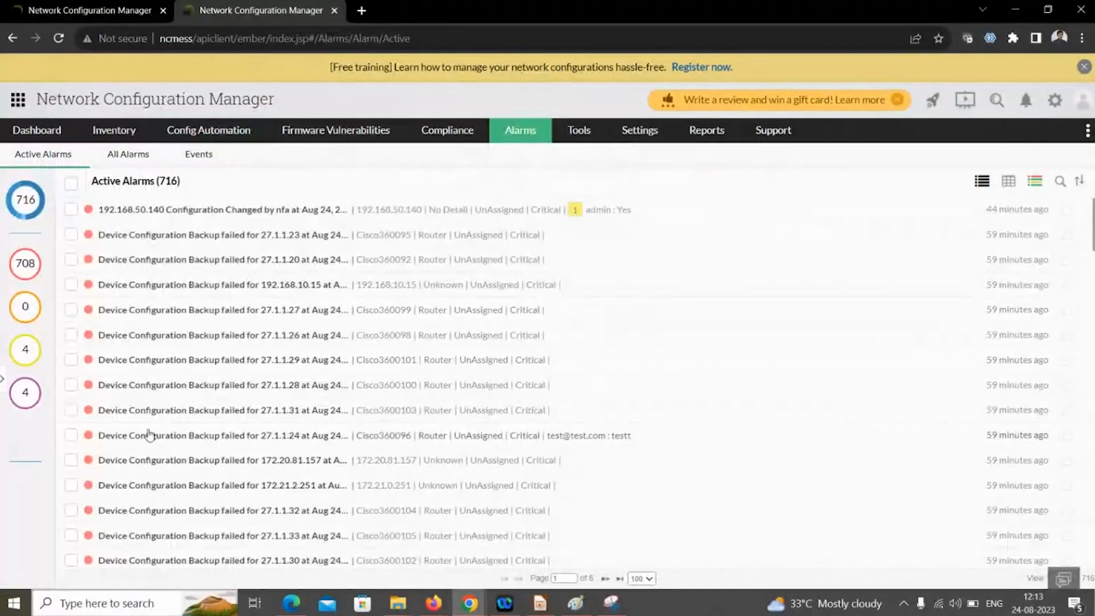
pyautogui.click(2, 381)
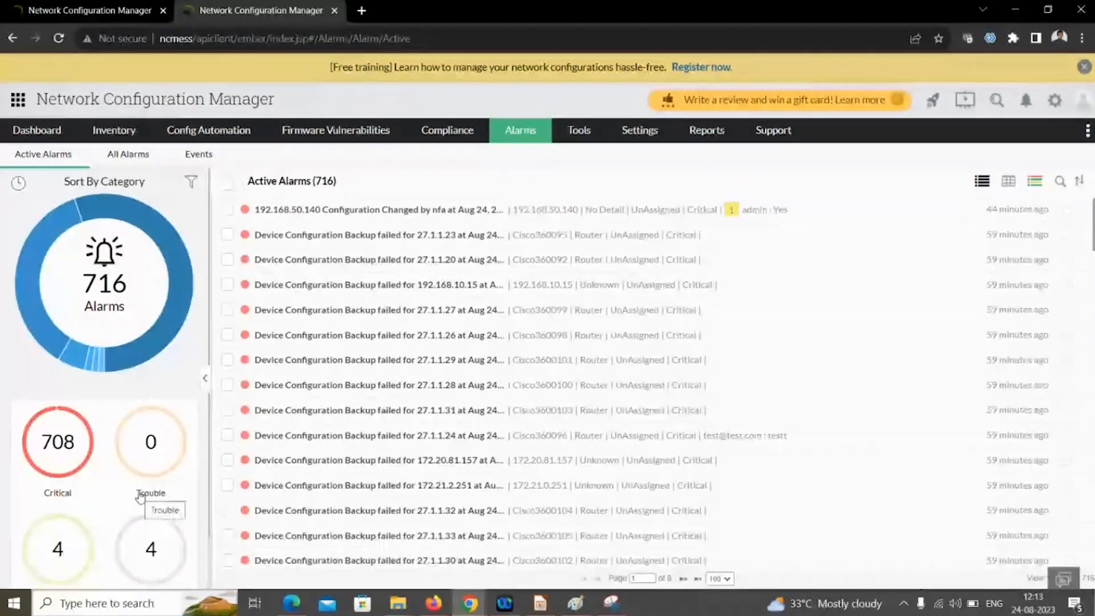
pyautogui.scroll(-1, 141, 496)
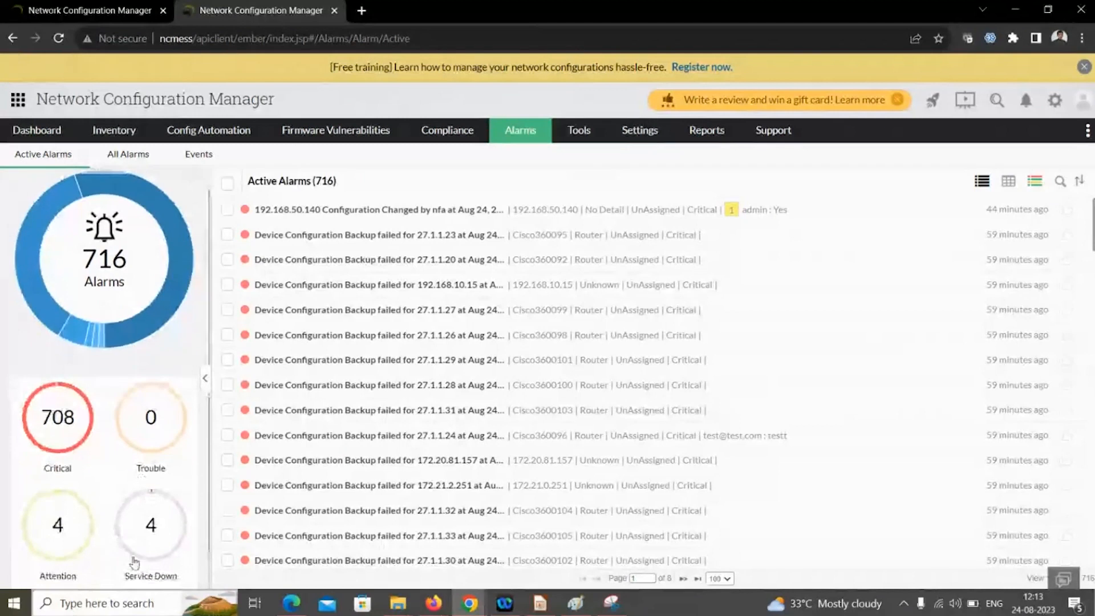
pyautogui.scroll(1, 135, 562)
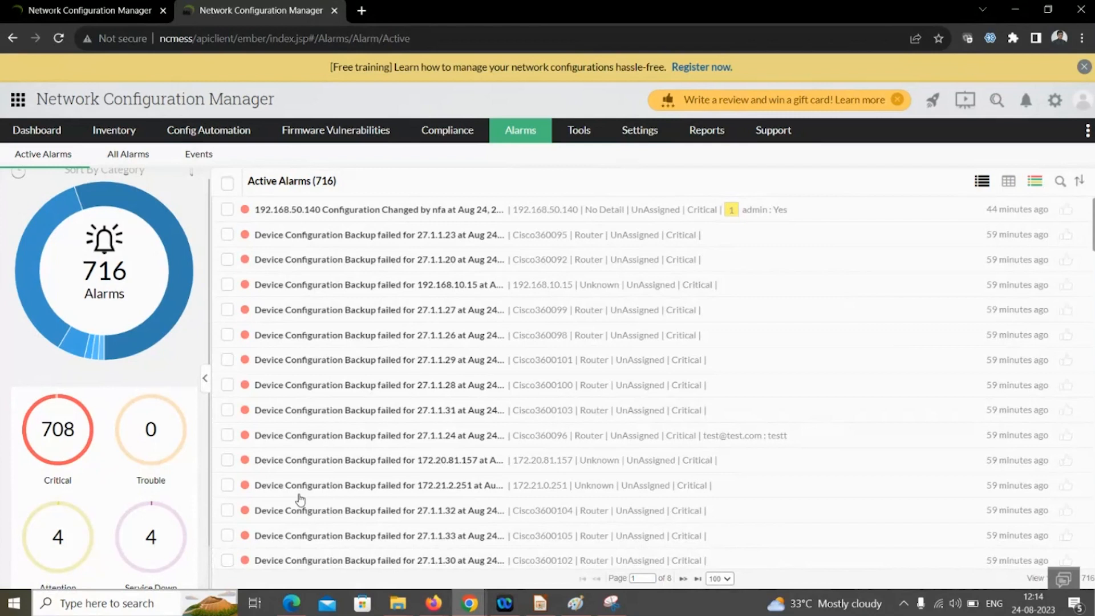
pyautogui.click(124, 157)
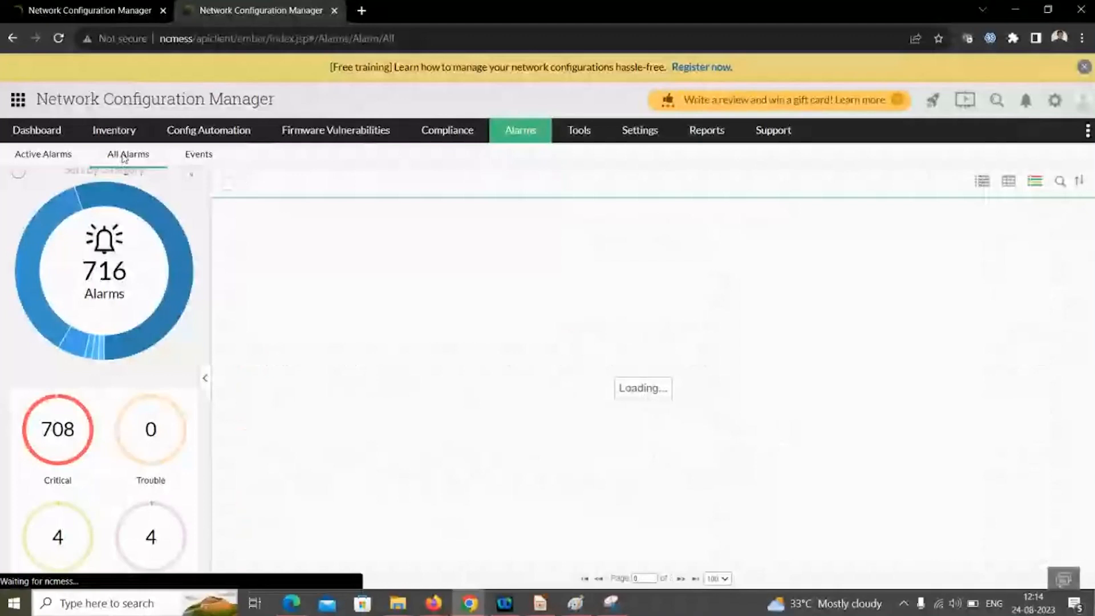
pyautogui.click(375, 287)
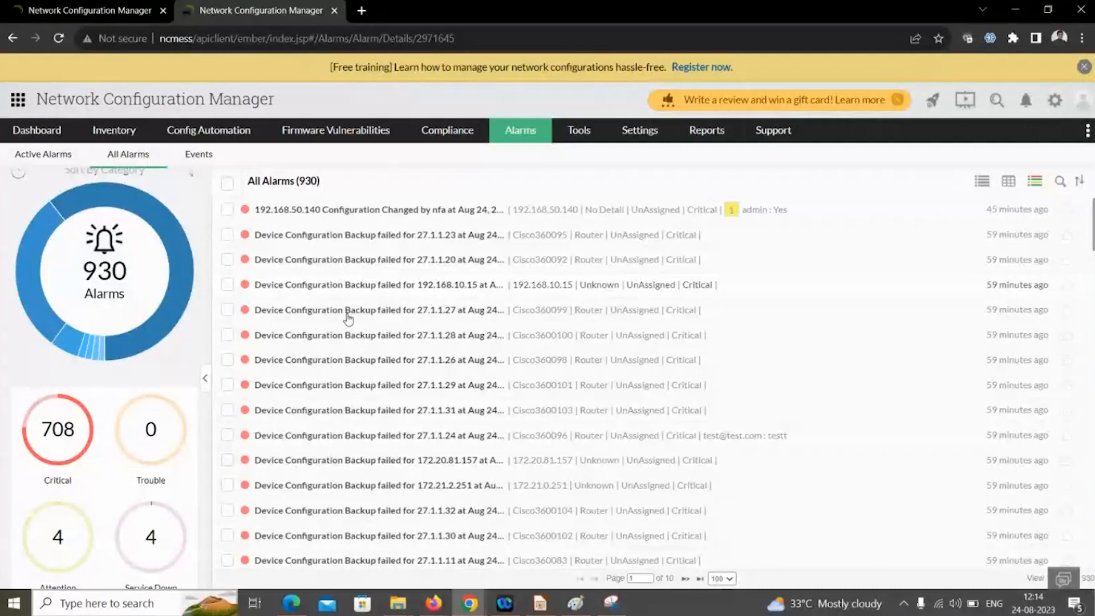
# - Advance the presentation two slides to 'Show commands in NCM'
pyautogui.hotkey('alt', 'Tab')
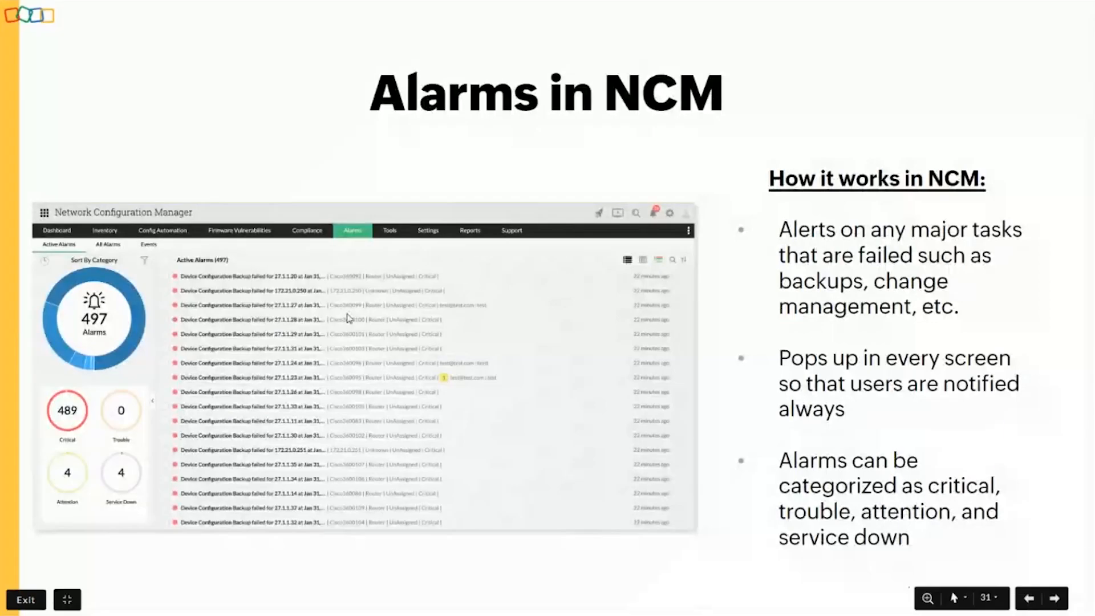
pyautogui.press('Right')
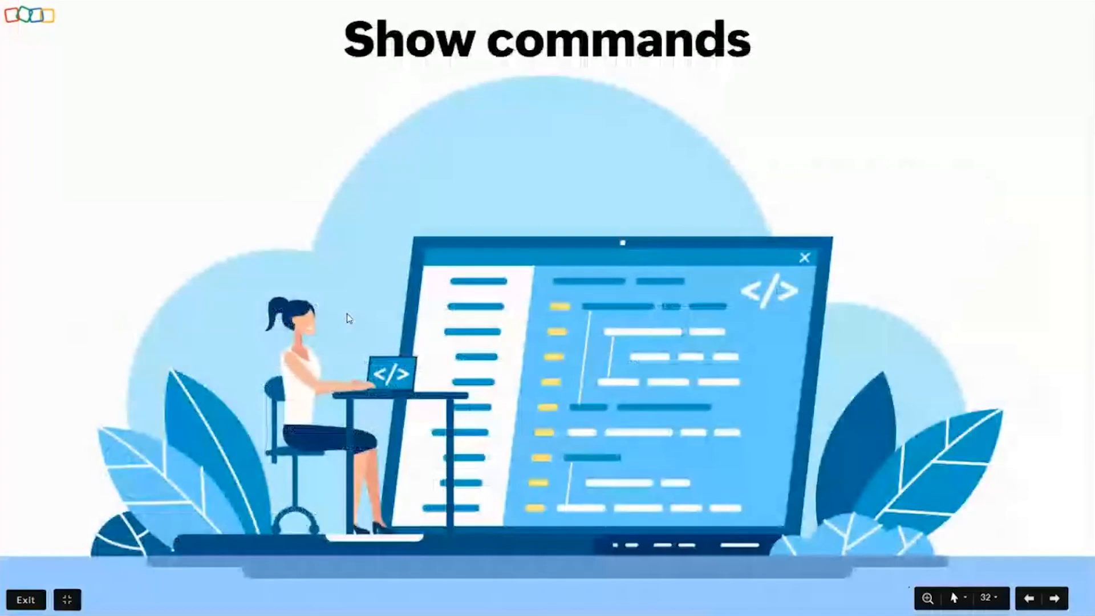
pyautogui.press('Right')
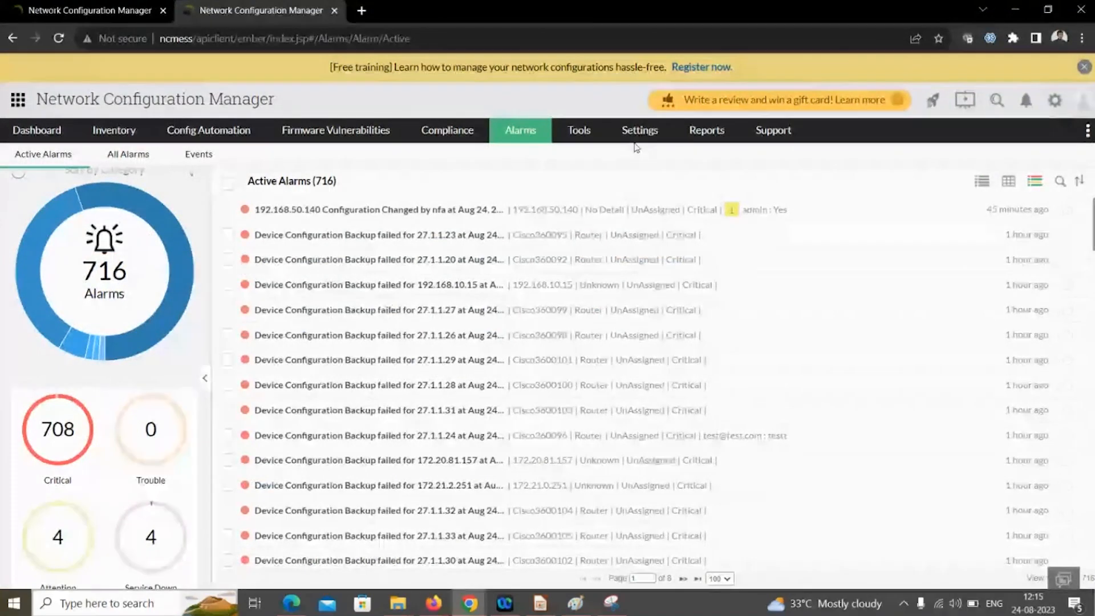
# - Open the Show Commands list under Settings > Device Management
pyautogui.moveTo(639, 135)
pyautogui.moveTo(710, 187)
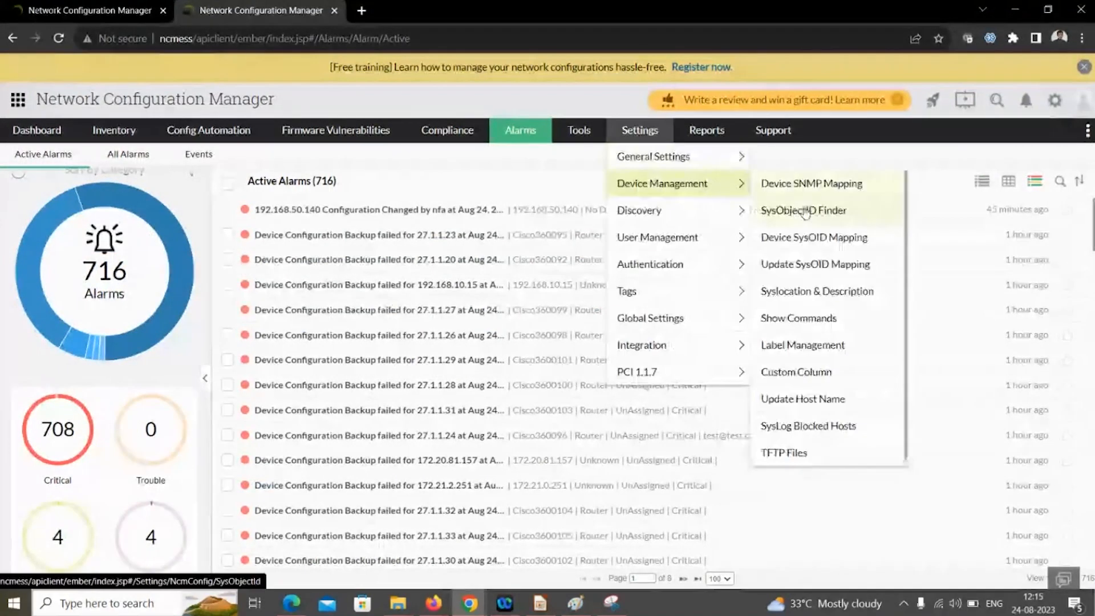
pyautogui.click(822, 322)
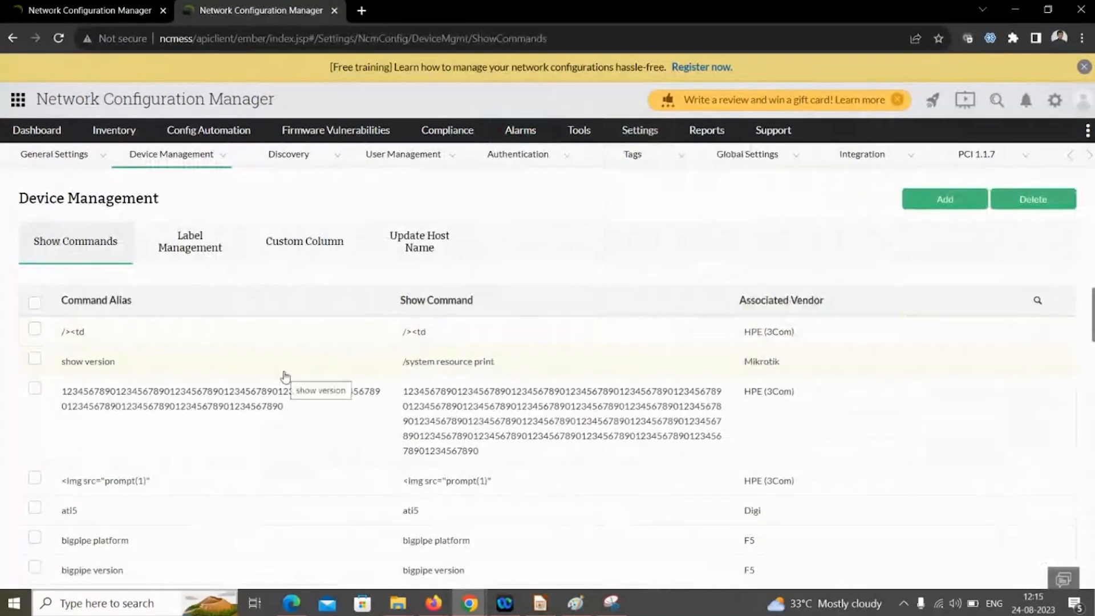
pyautogui.scroll(-5, 285, 379)
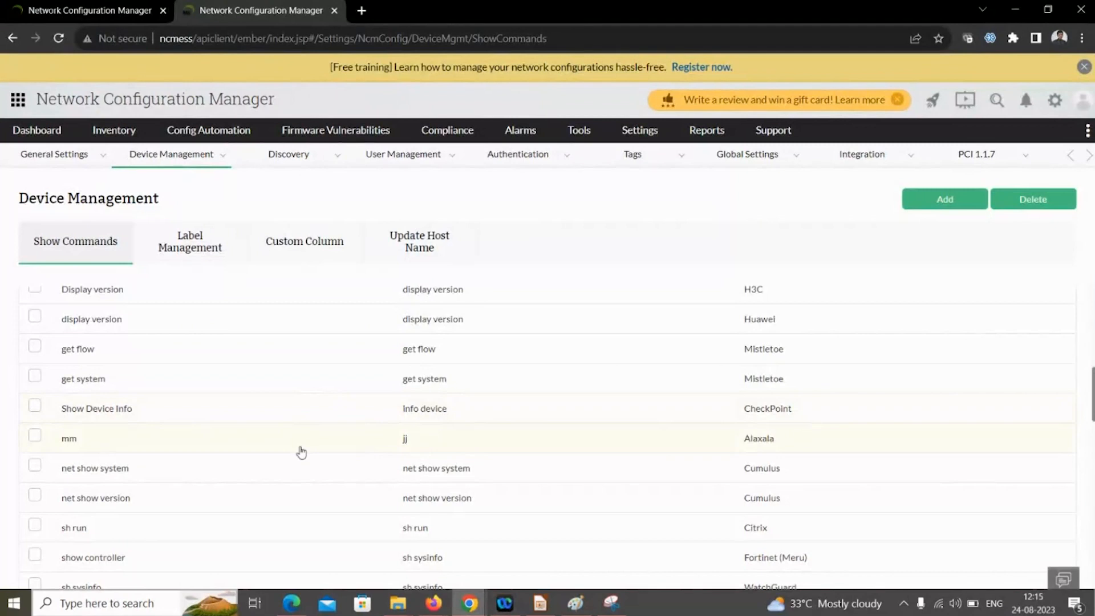
pyautogui.scroll(10, 301, 452)
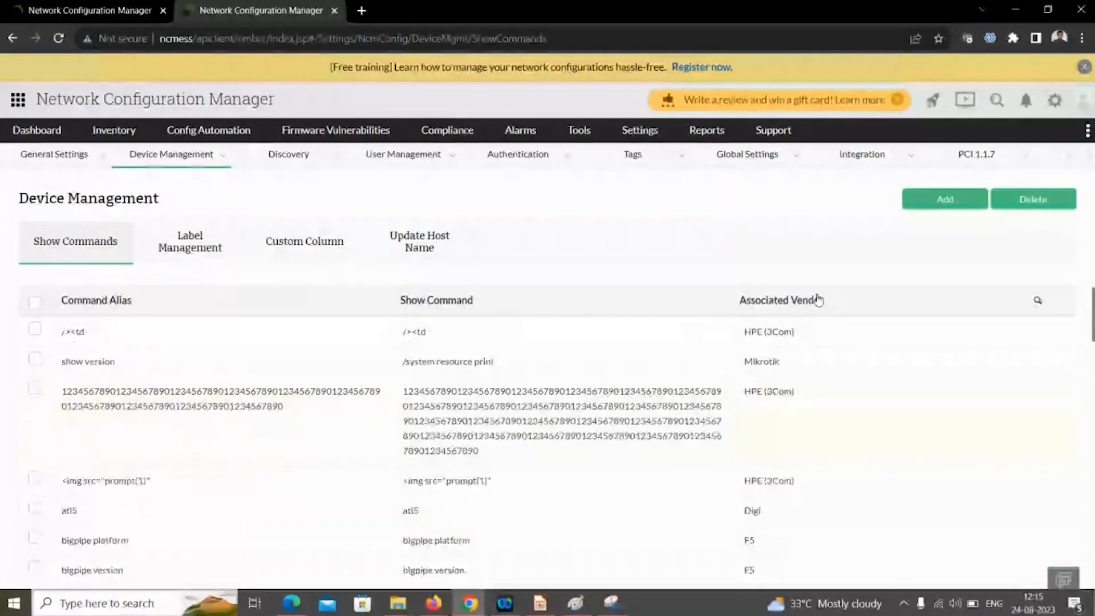
# - Draft a new show command: alias 'show version 1', command 'show version', vendor ABB
pyautogui.click(912, 200)
pyautogui.click(666, 247)
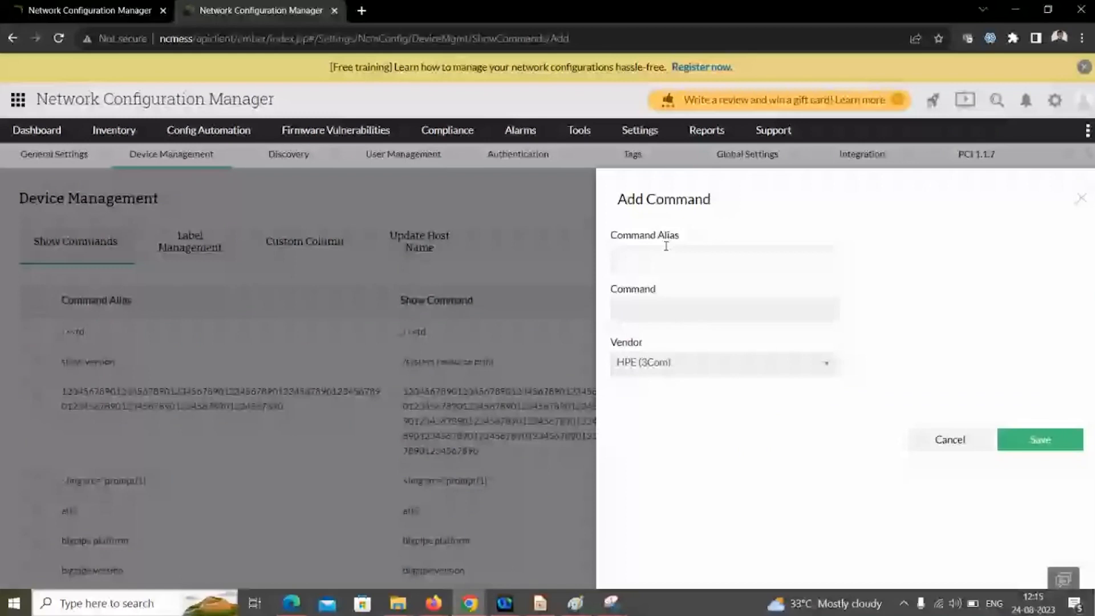
pyautogui.write('show')
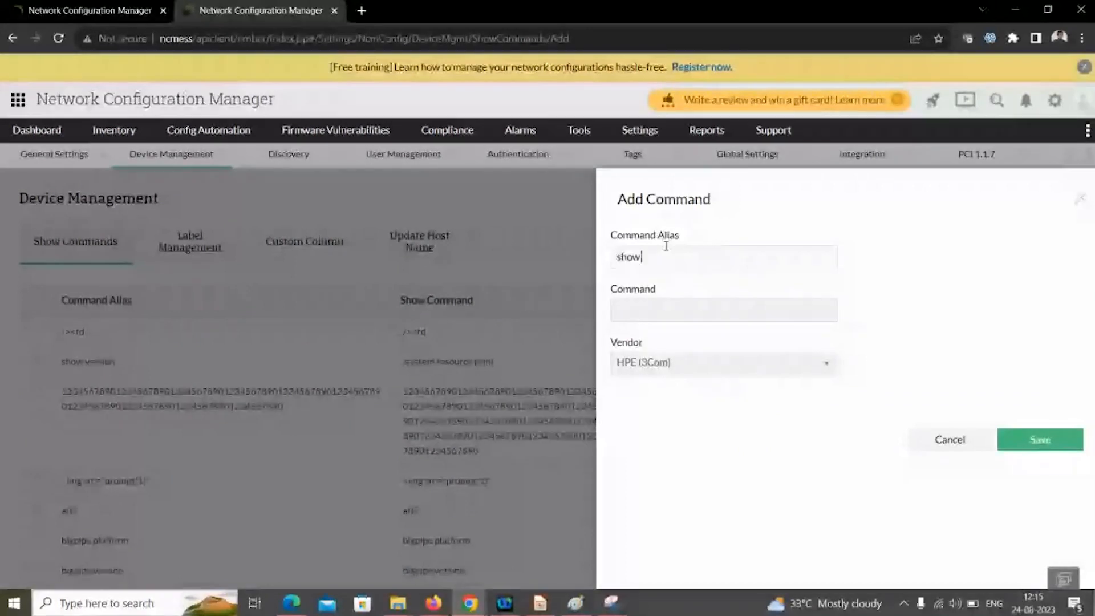
pyautogui.write(' version 1')
pyautogui.click(643, 317)
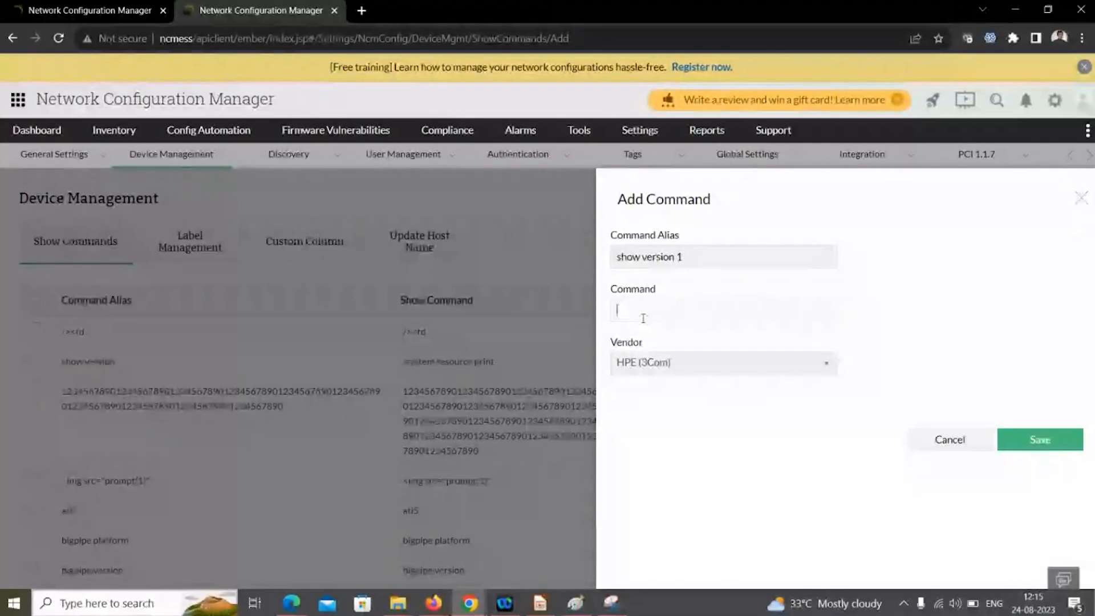
pyautogui.write('show version')
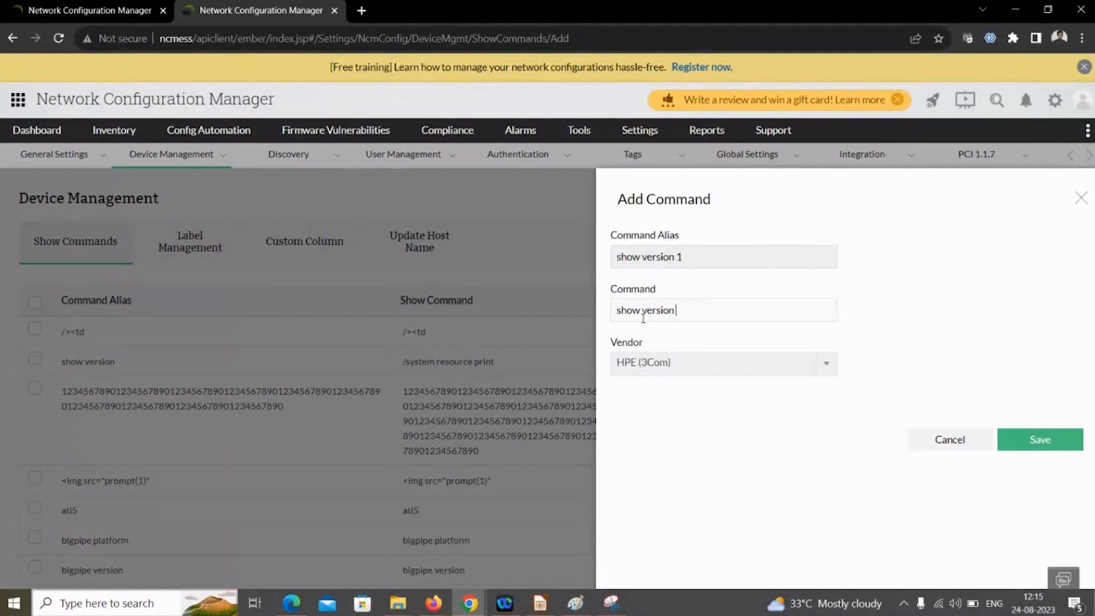
pyautogui.click(667, 368)
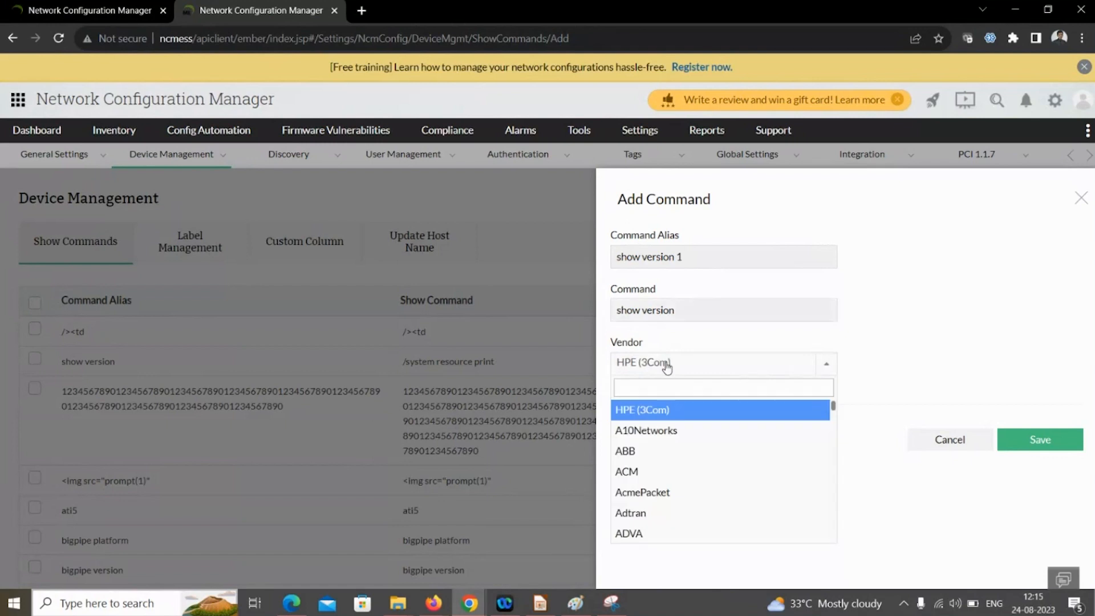
pyautogui.click(723, 467)
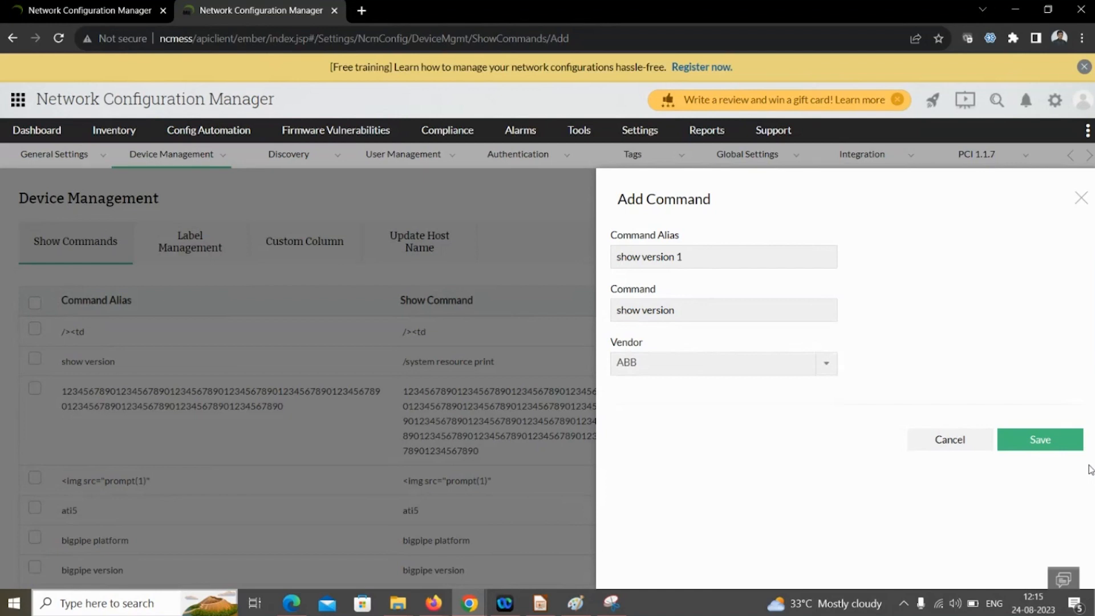
# - Discard the draft and open router 192.168.50.131 from the Inventory device list
pyautogui.click(1081, 198)
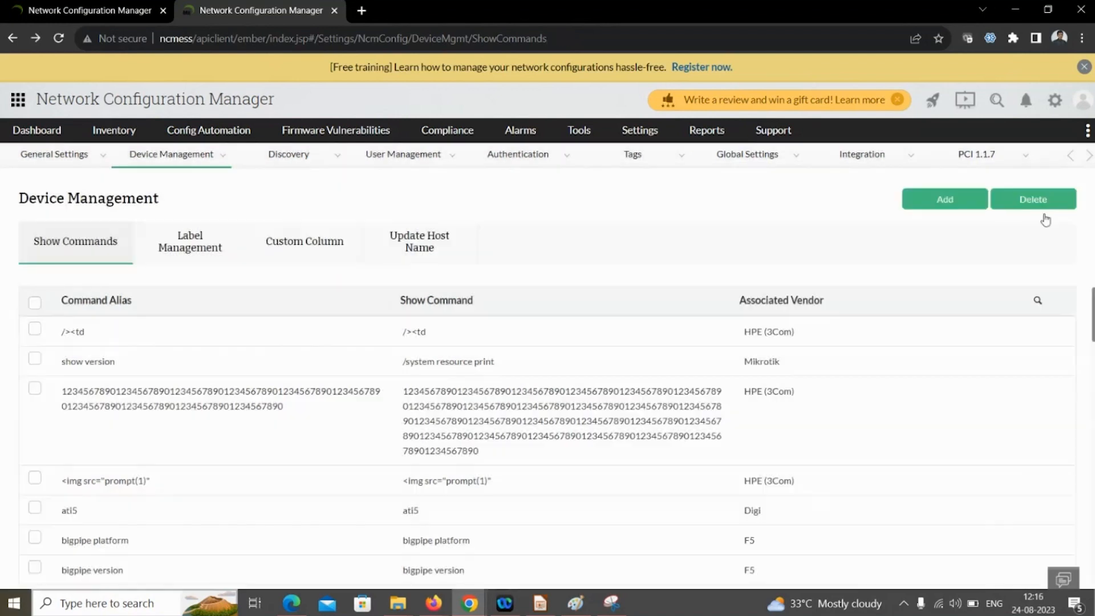
pyautogui.click(133, 140)
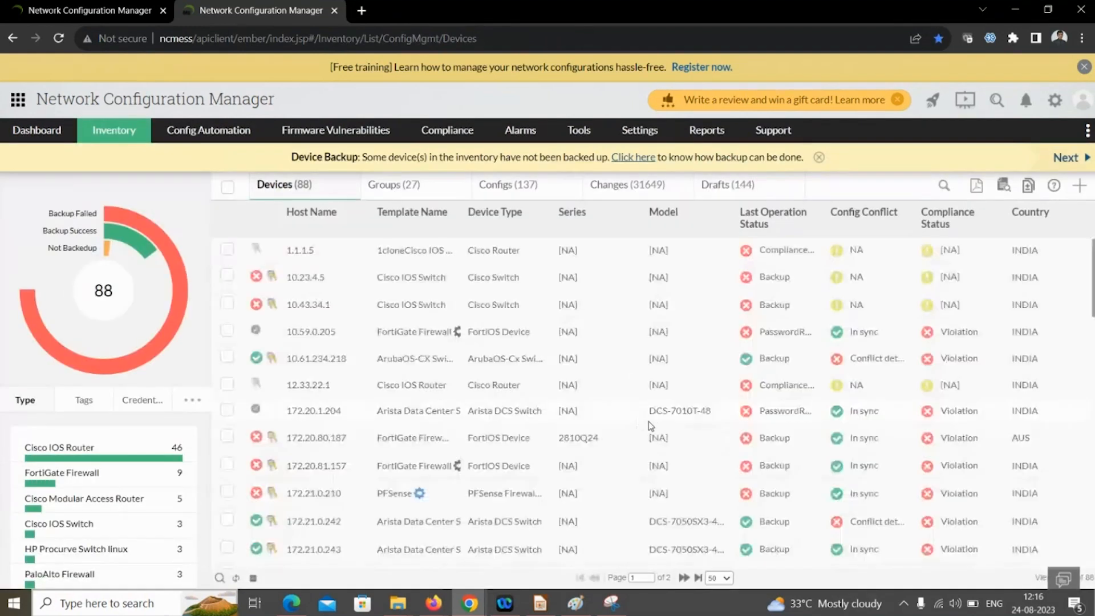
pyautogui.scroll(-3, 456, 449)
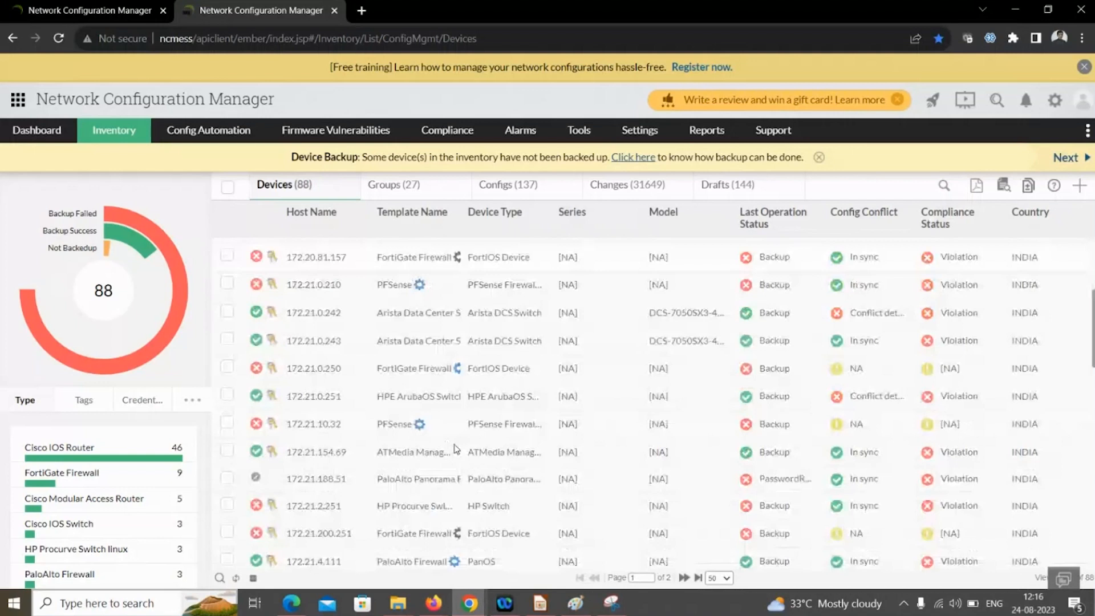
pyautogui.scroll(-5, 456, 449)
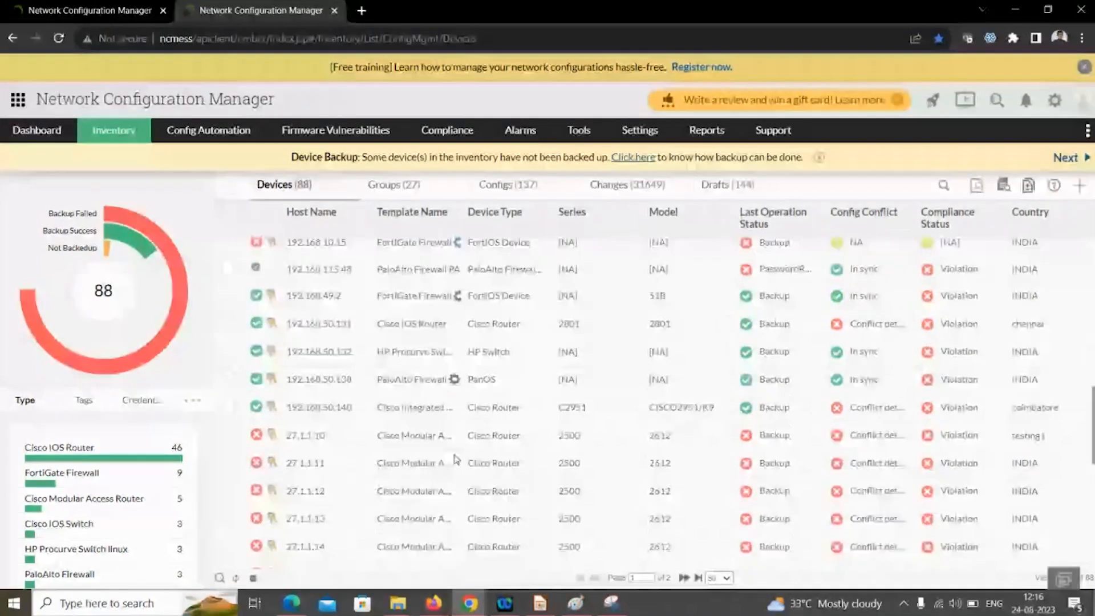
pyautogui.scroll(1, 457, 459)
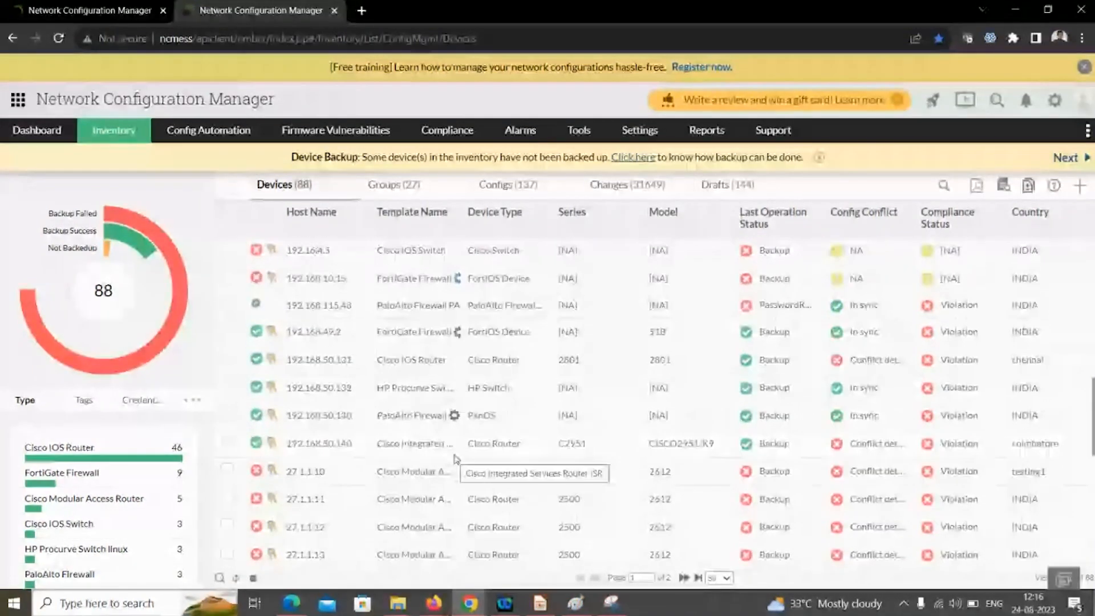
pyautogui.click(331, 363)
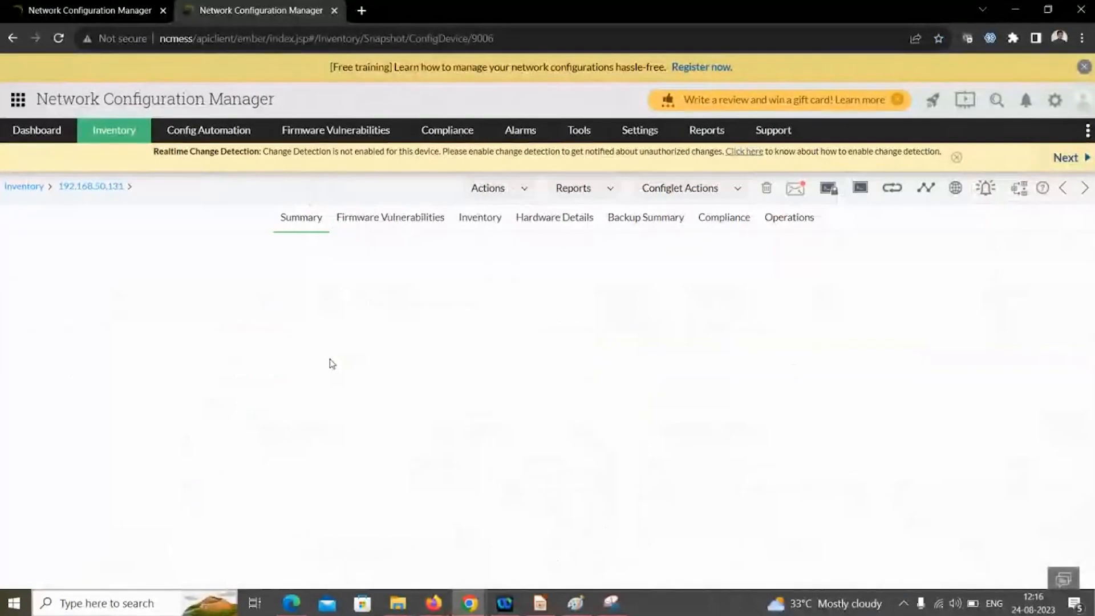
# - Run show access-lists on 192.168.50.131 and export its output as a text file
pyautogui.click(516, 193)
pyautogui.moveTo(520, 285)
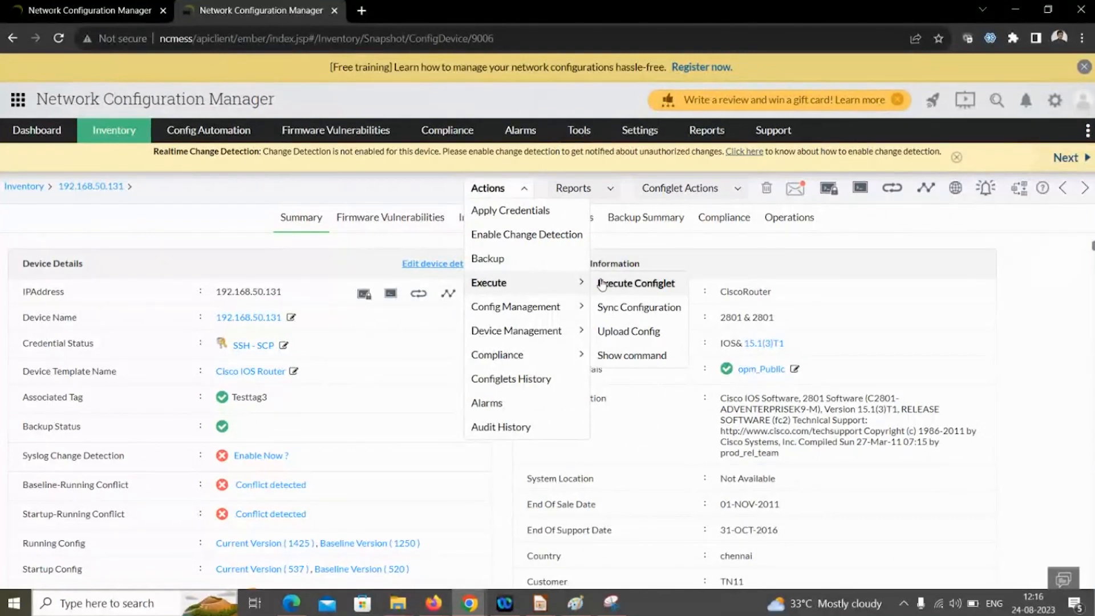
pyautogui.click(610, 356)
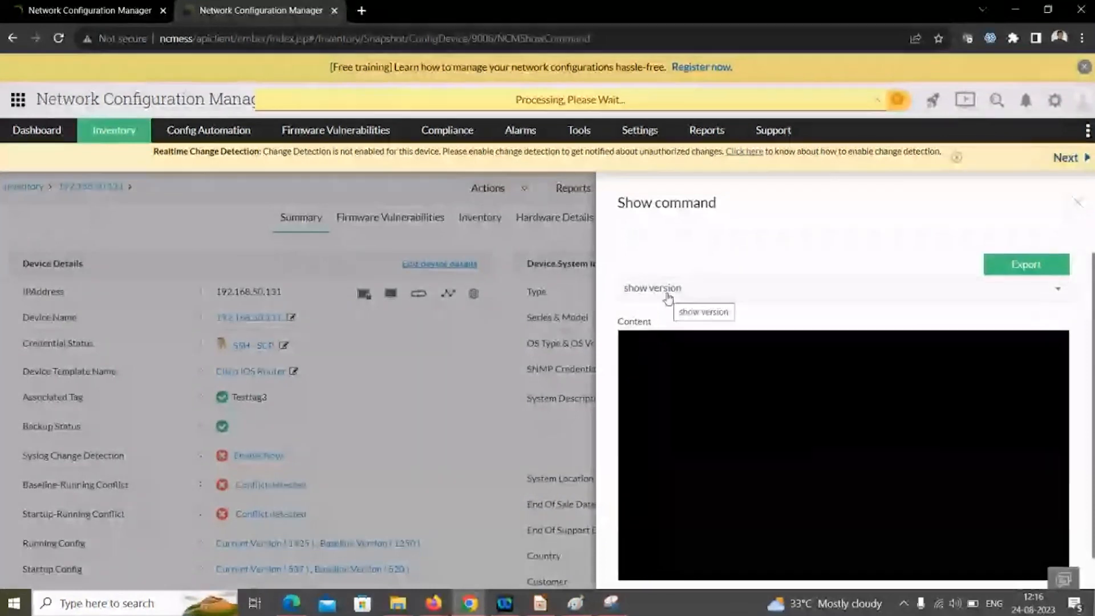
pyautogui.click(631, 291)
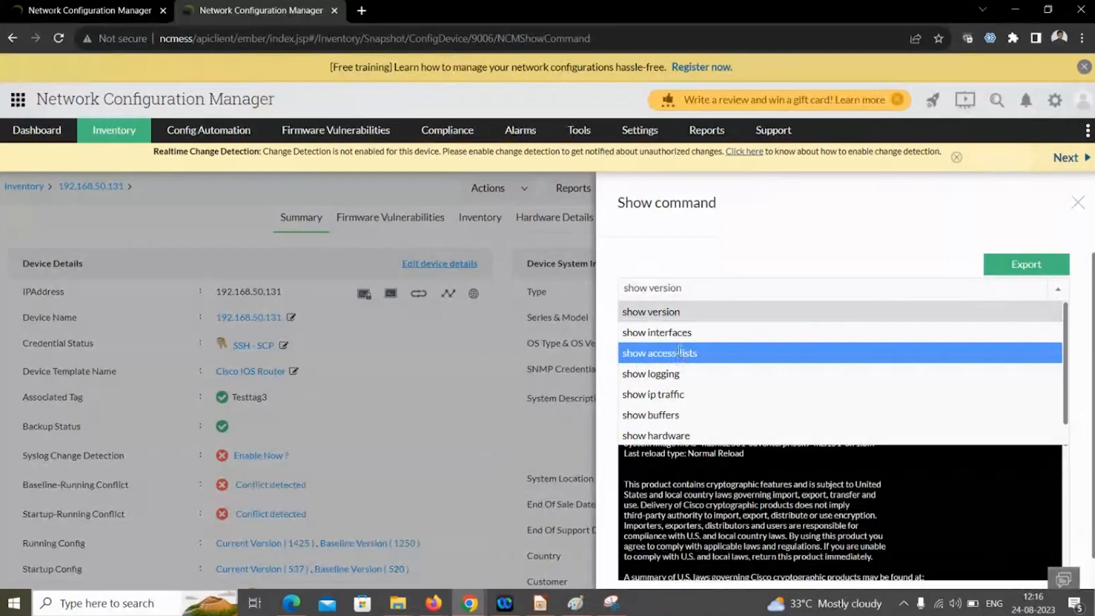
pyautogui.click(680, 352)
pyautogui.click(1027, 264)
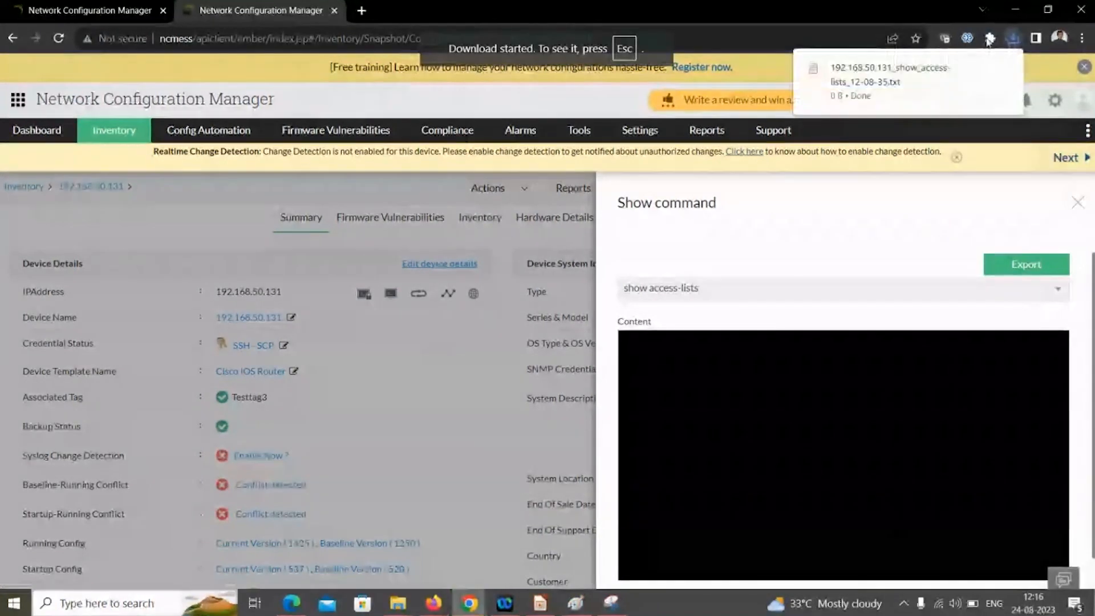
pyautogui.moveTo(931, 69)
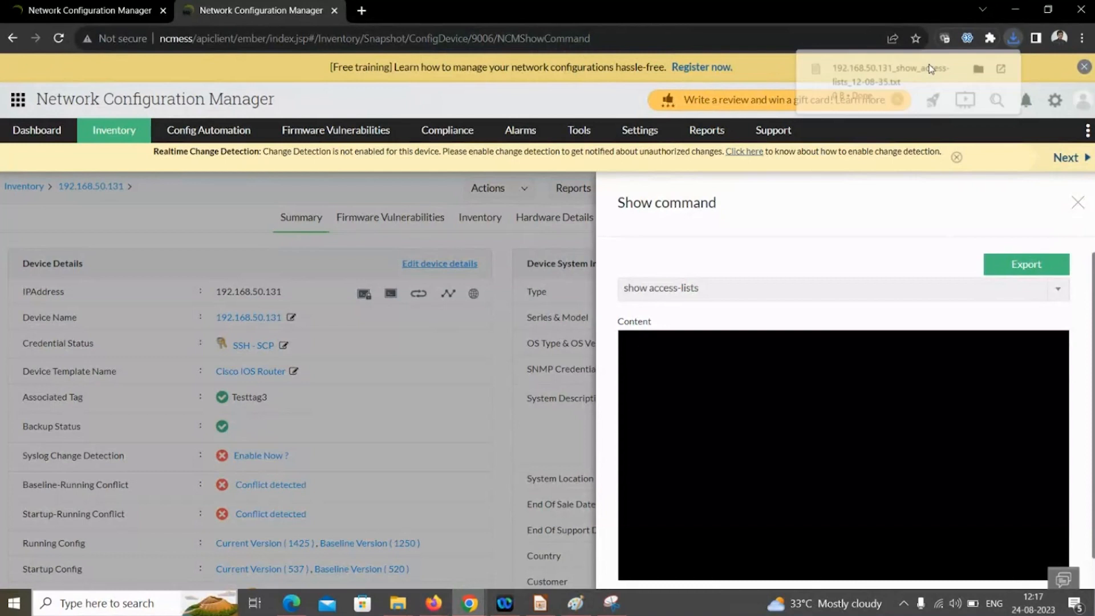
pyautogui.click(1077, 202)
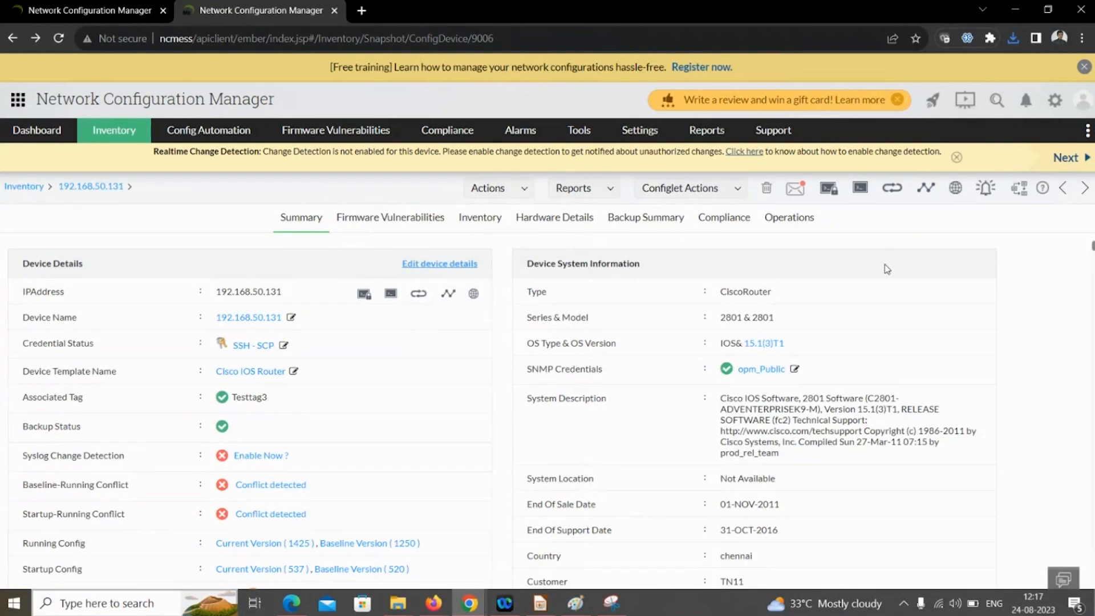
pyautogui.hotkey('alt', 'Tab')
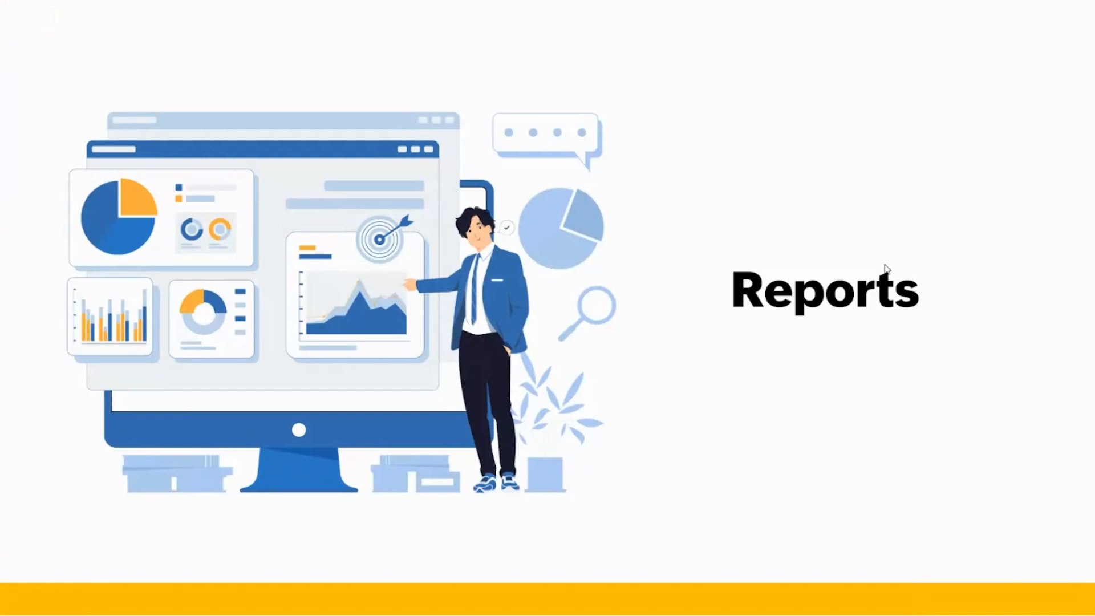
pyautogui.press('Right')
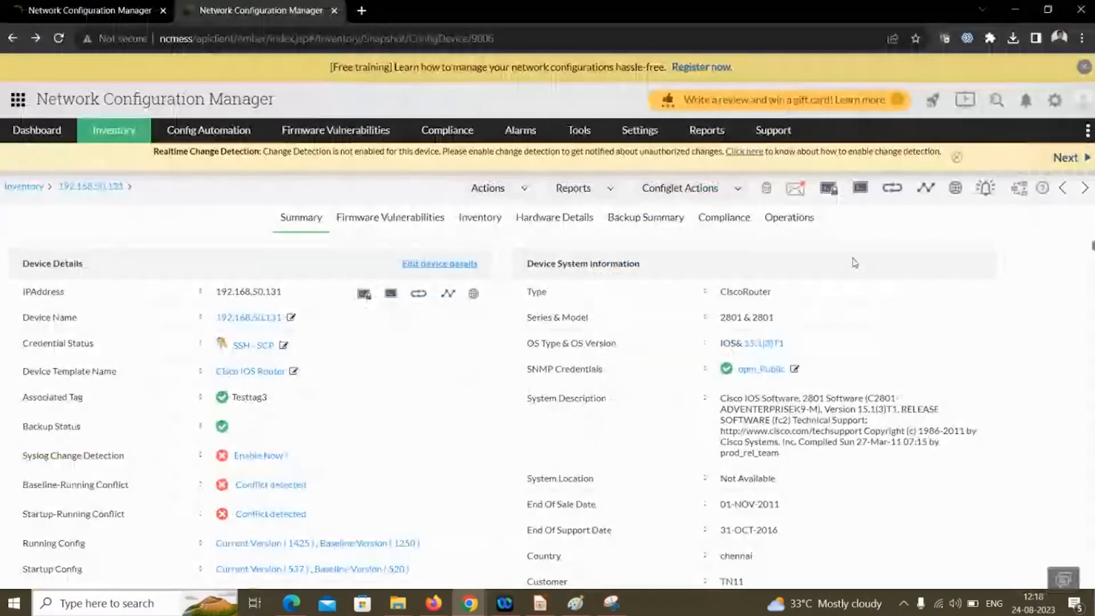
# - Open the Hardware Inventory Report from the Network Reports section
pyautogui.moveTo(719, 133)
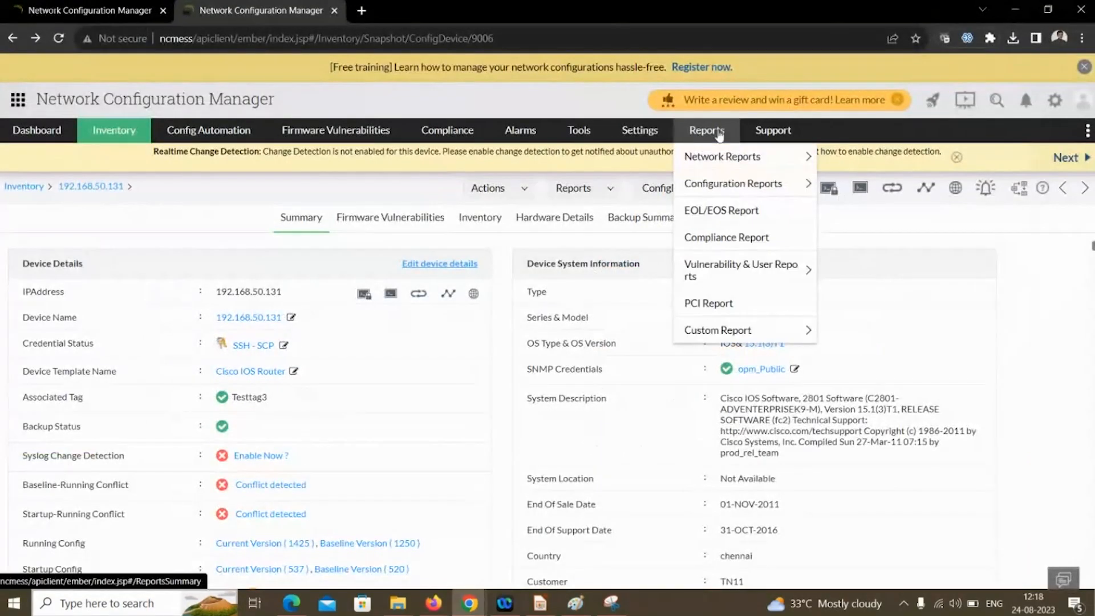
pyautogui.click(720, 133)
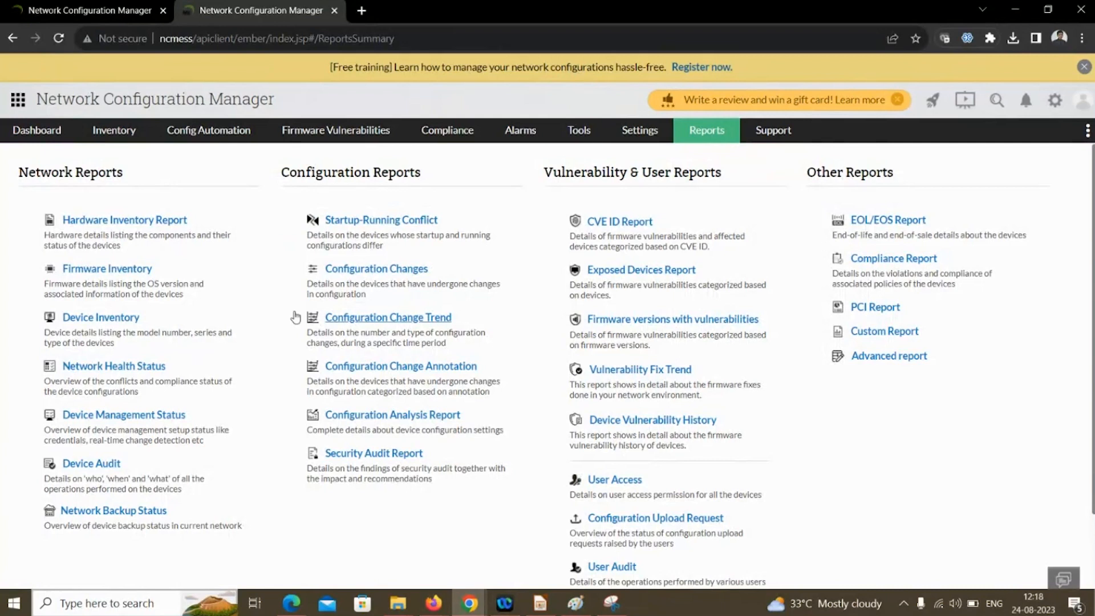
pyautogui.click(138, 221)
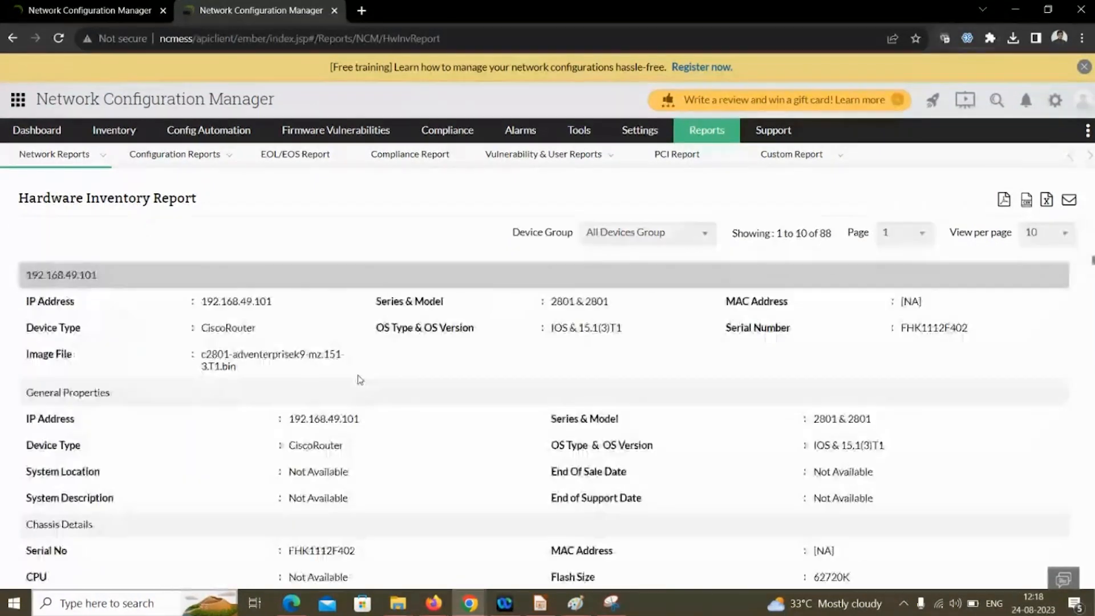
pyautogui.scroll(-5, 272, 351)
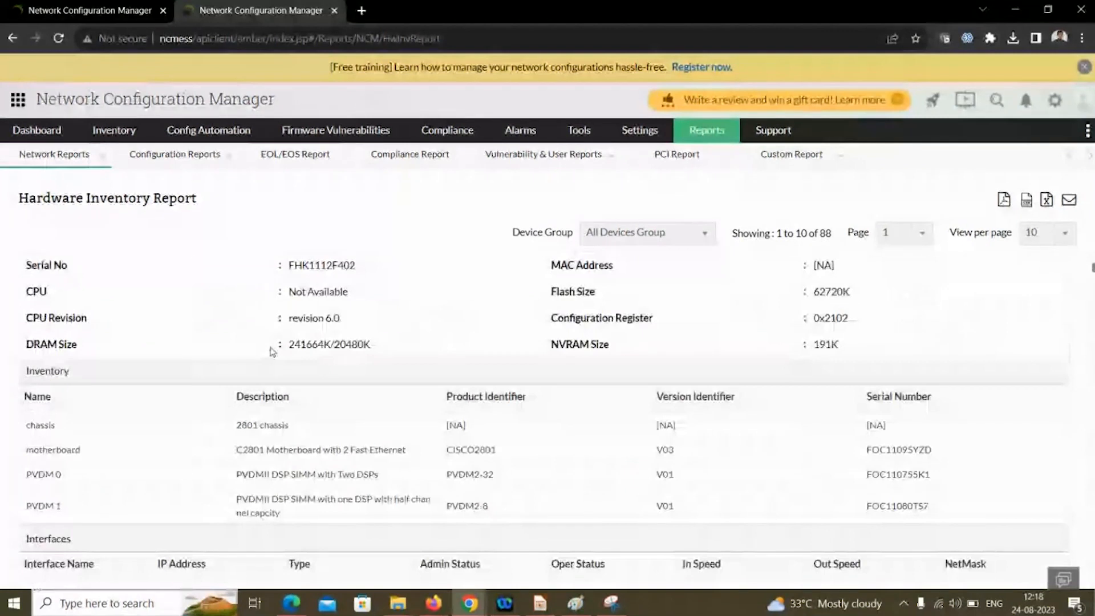
pyautogui.scroll(-8, 272, 351)
pyautogui.scroll(1, 272, 351)
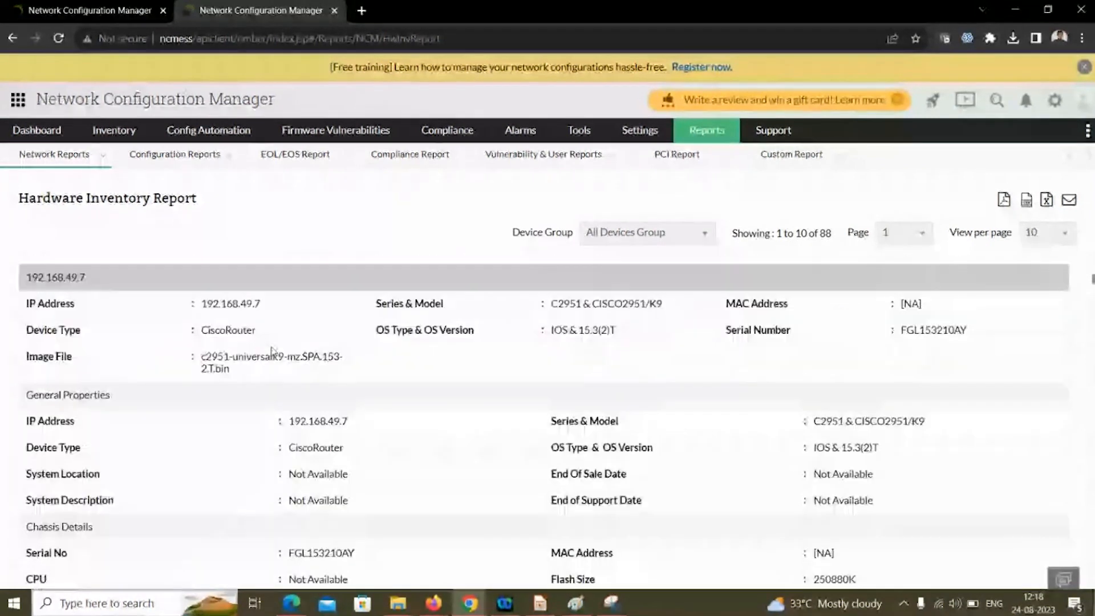
pyautogui.scroll(1, 272, 351)
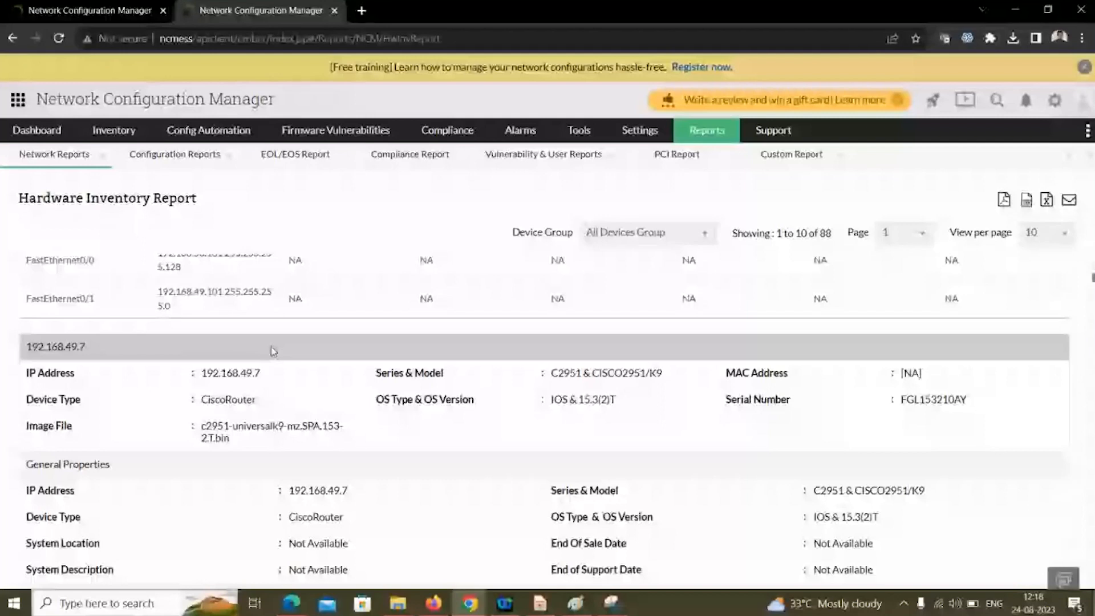
pyautogui.scroll(5, 272, 351)
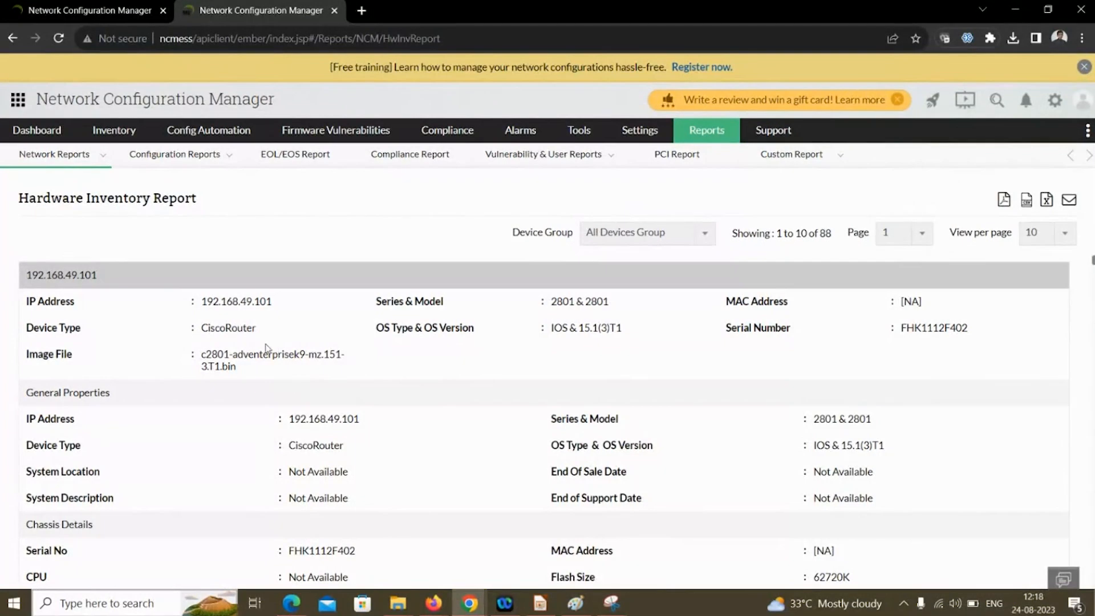
pyautogui.scroll(-3, 279, 383)
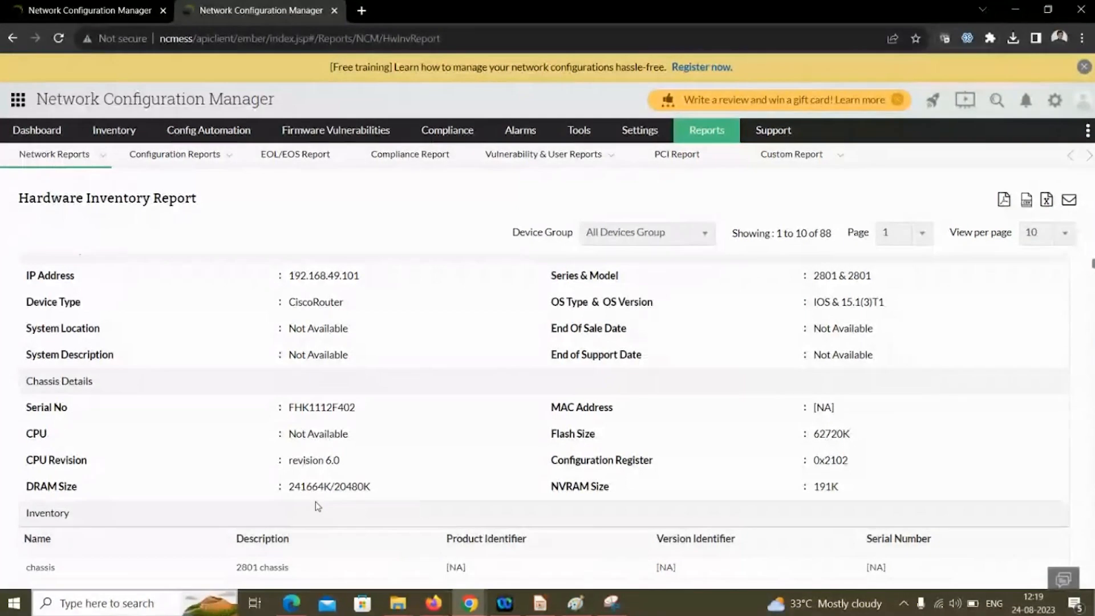
# - Show the Firmware Inventory report listing OS versions and device counts per device type
pyautogui.click(30, 155)
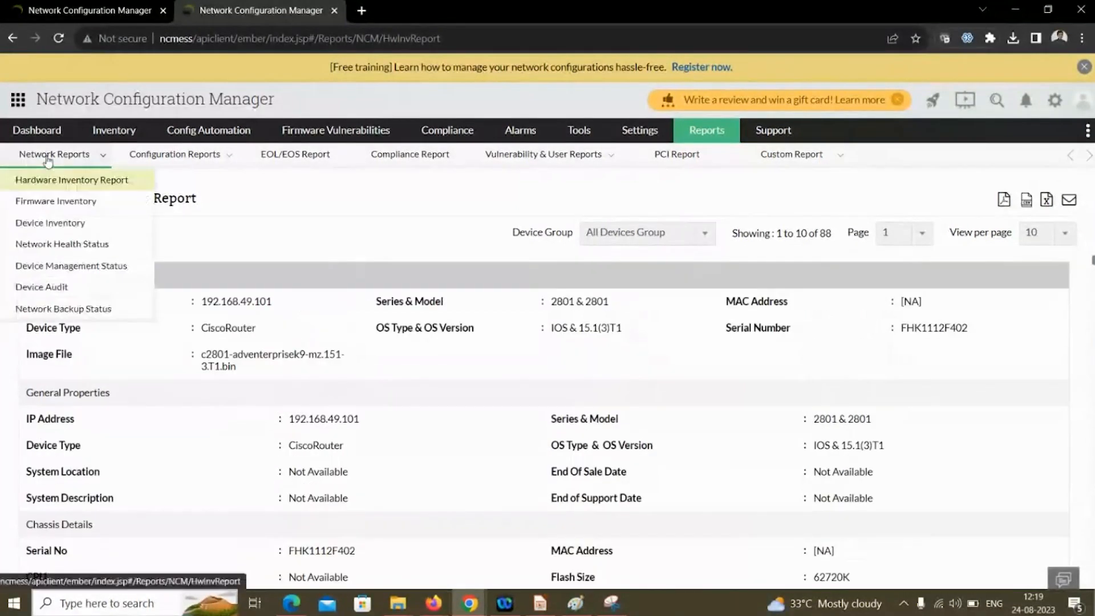
pyautogui.click(65, 204)
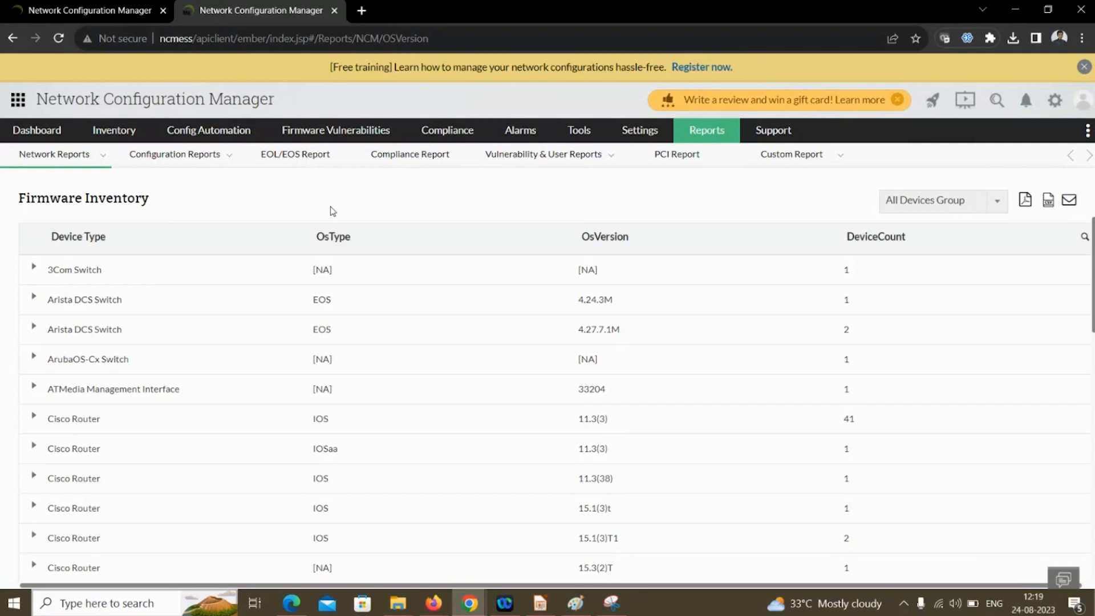
# - Show the Startup-Running Conflict report: 56 devices in conflict, 22 without, 10 not backed up
pyautogui.click(184, 166)
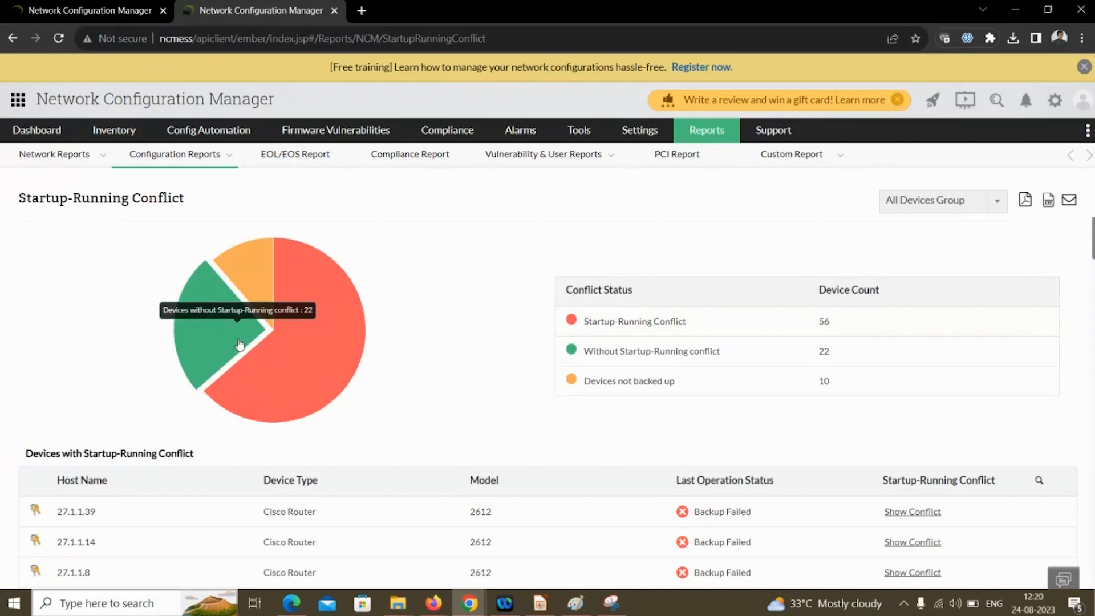
# - Expand 172.21.154.69's two config versions in Configuration Changes, then advance to the Dynamic UI slide
pyautogui.moveTo(188, 155)
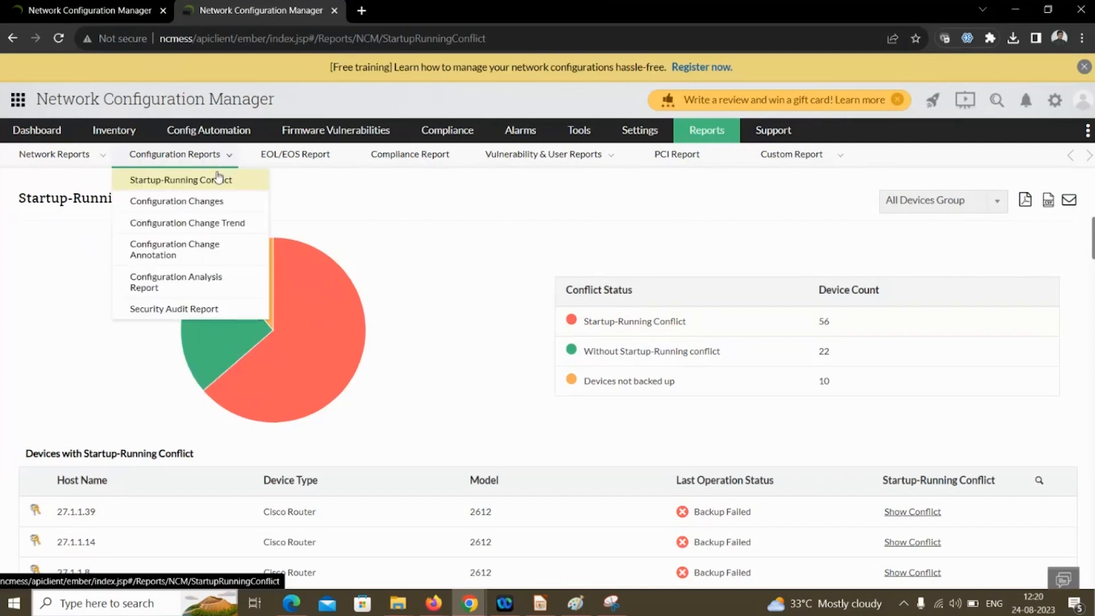
pyautogui.click(206, 209)
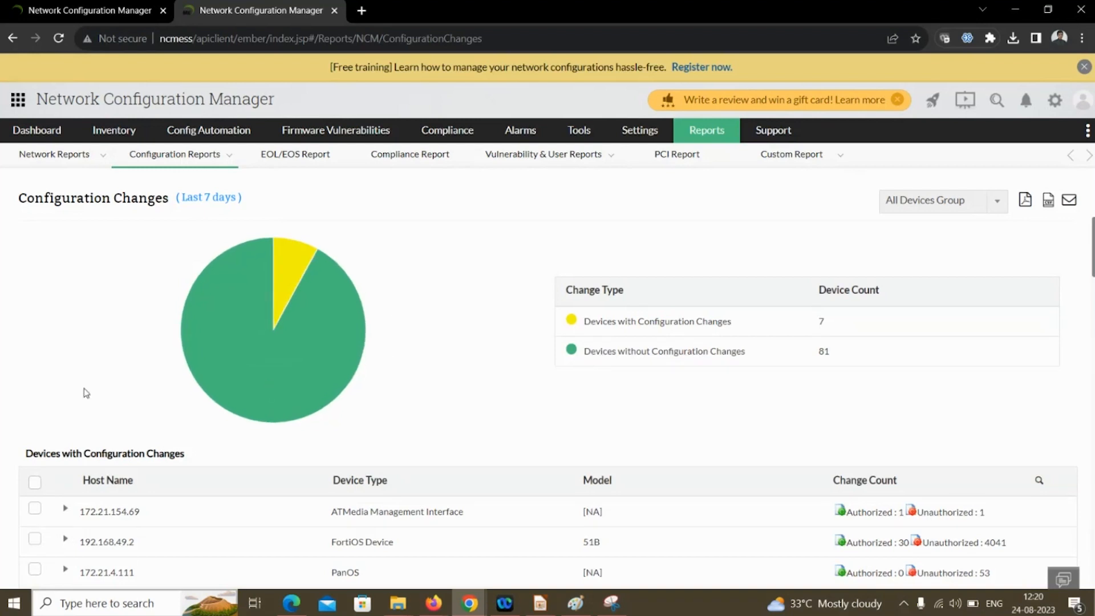
pyautogui.scroll(-1, 85, 377)
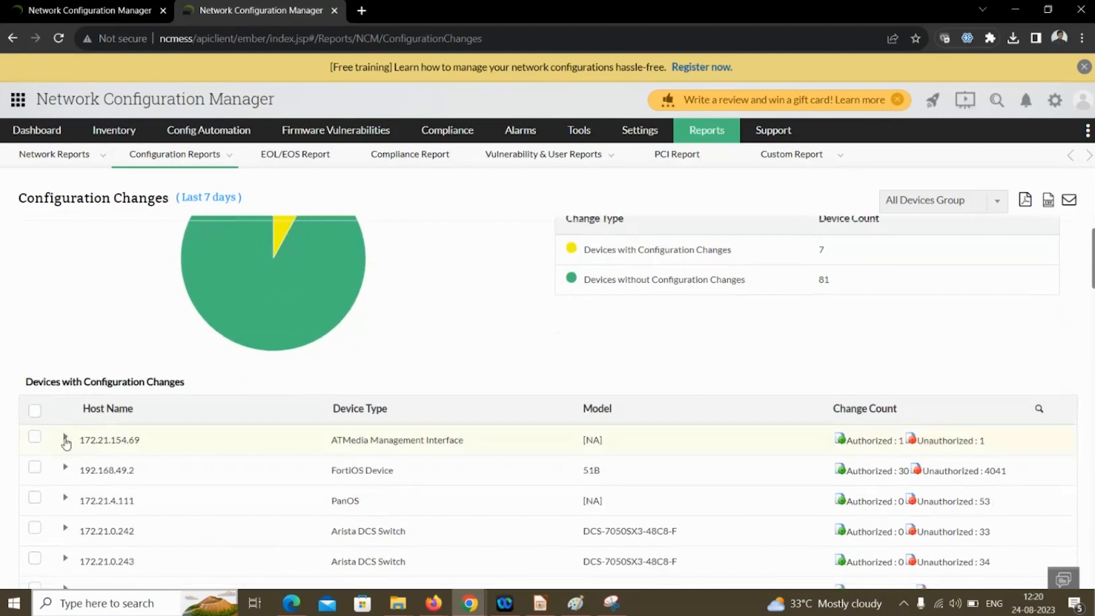
pyautogui.click(66, 440)
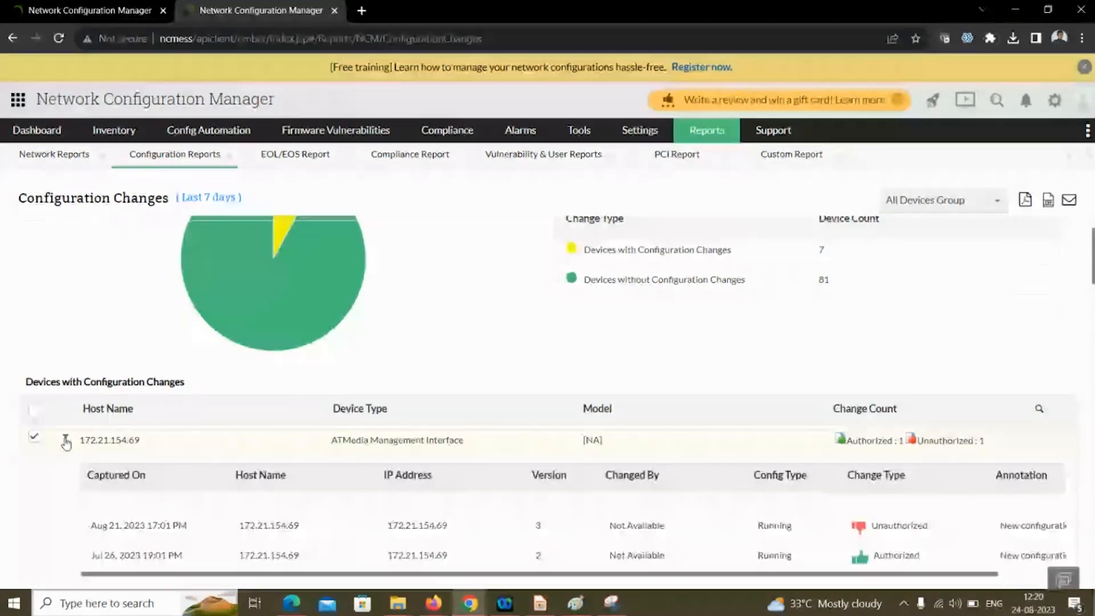
pyautogui.scroll(-2, 467, 418)
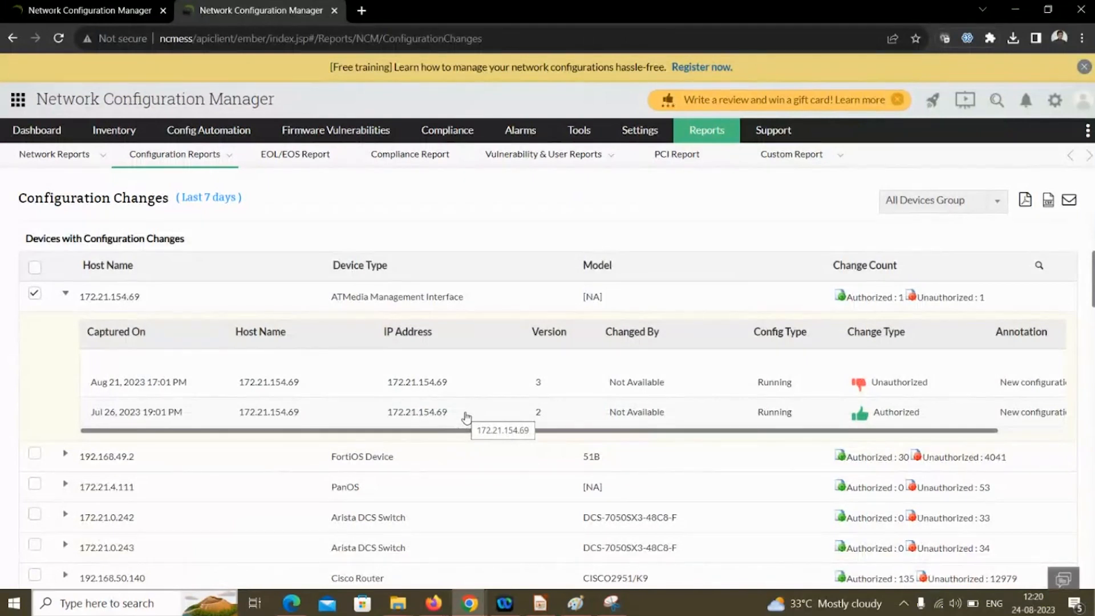
pyautogui.scroll(4, 466, 418)
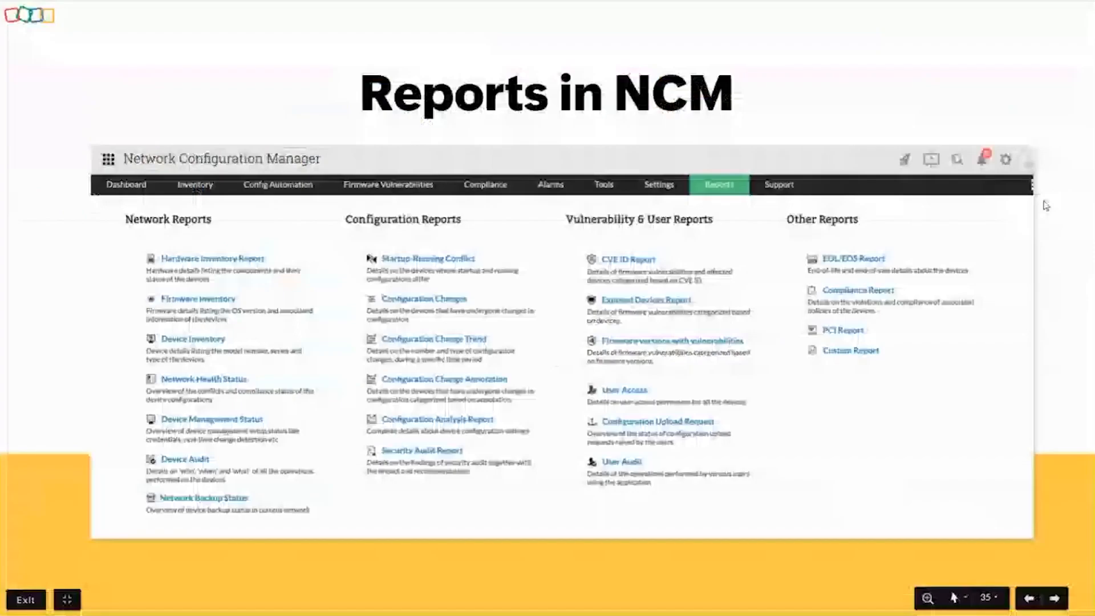
pyautogui.press('Right')
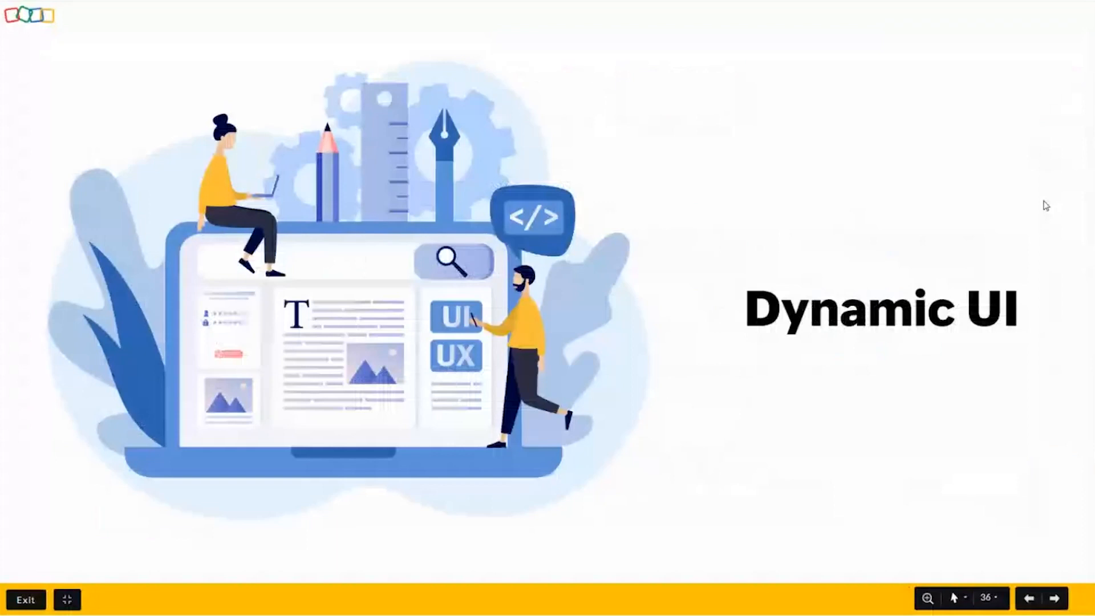